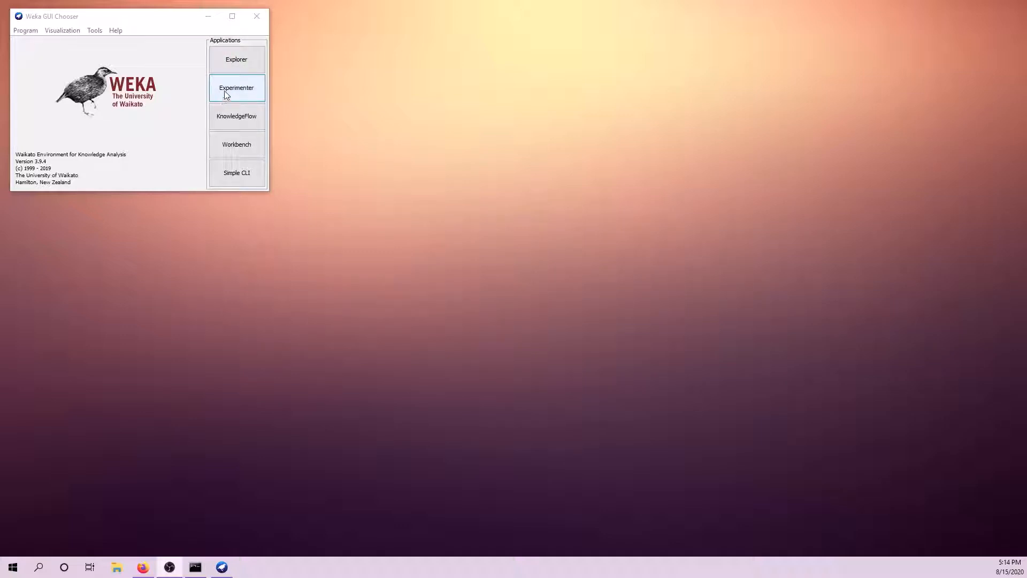
- Review the installed packages, their versions and loaded status in the Package Manager, and close it
left_click(95, 30)
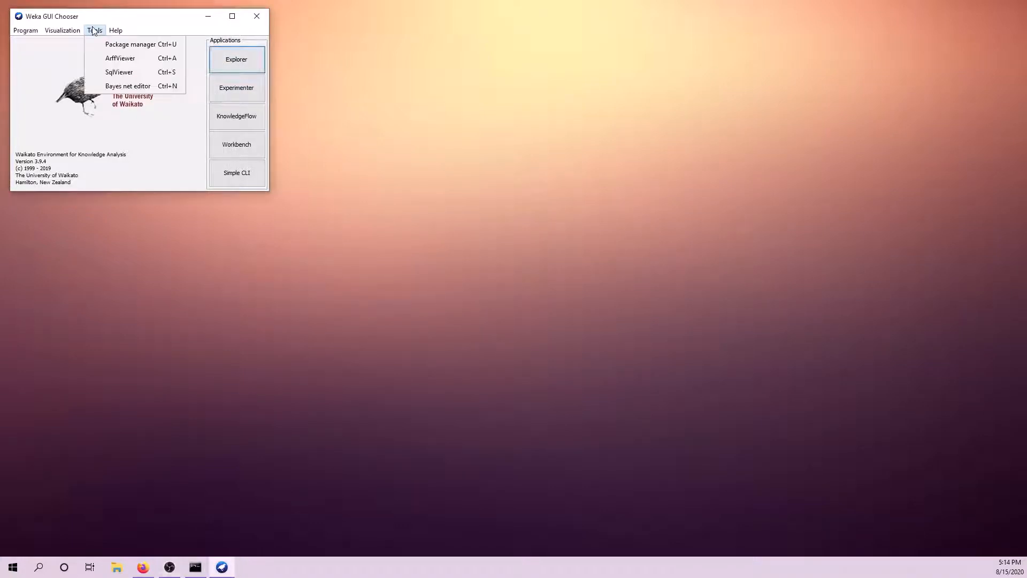
left_click(123, 48)
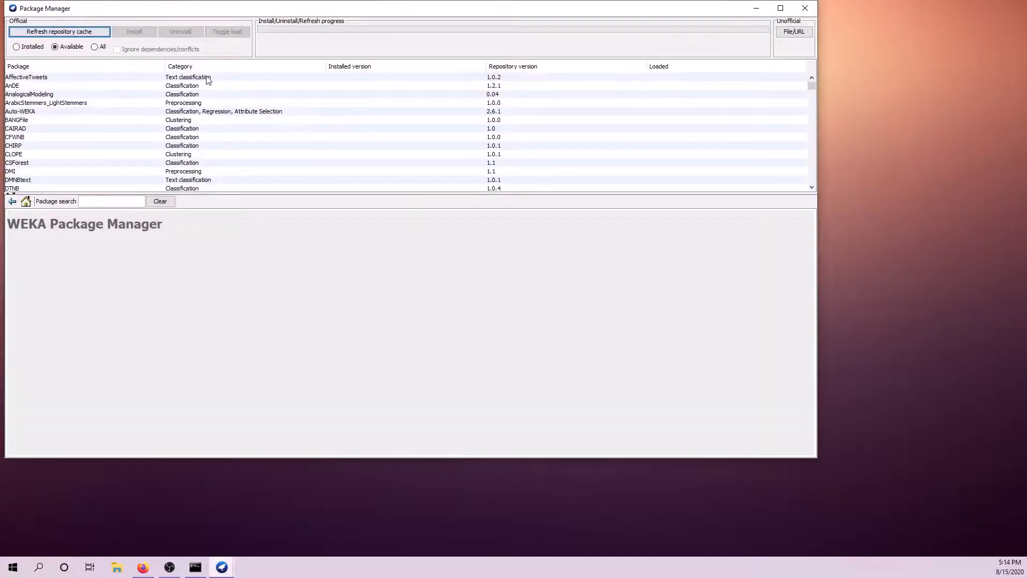
left_click(16, 47)
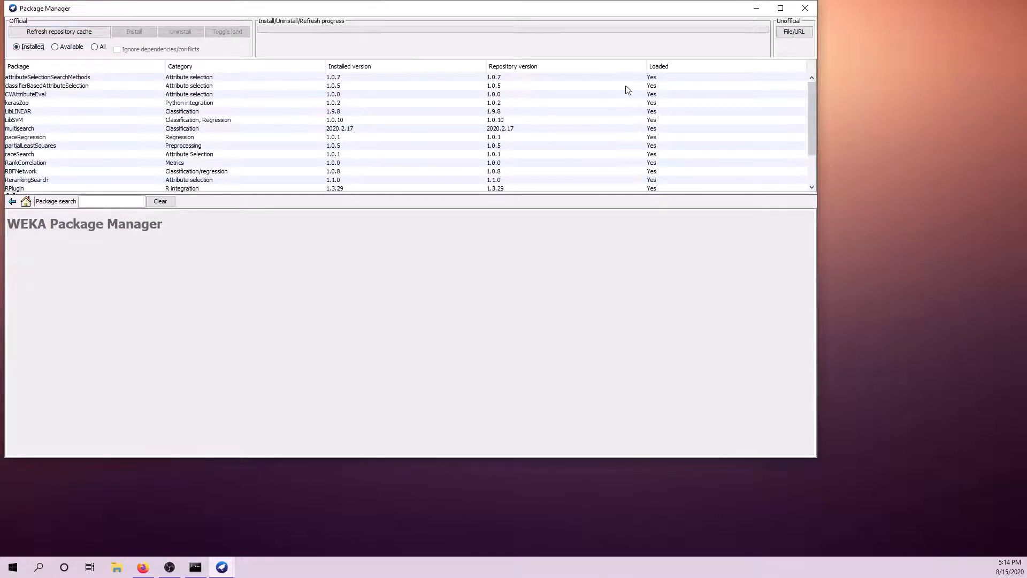
scroll(664, 94, "down", 2)
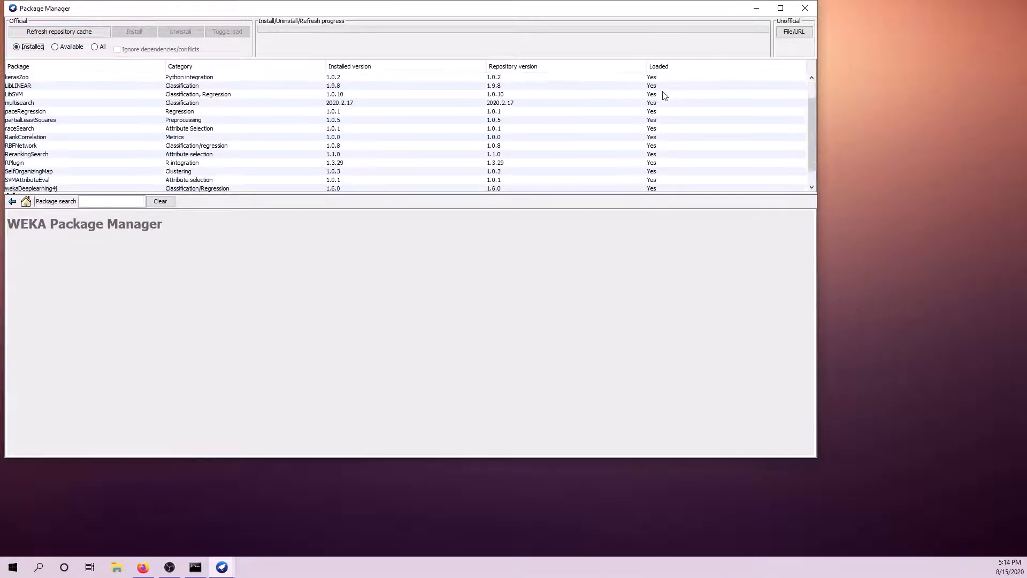
scroll(653, 119, "up", 2)
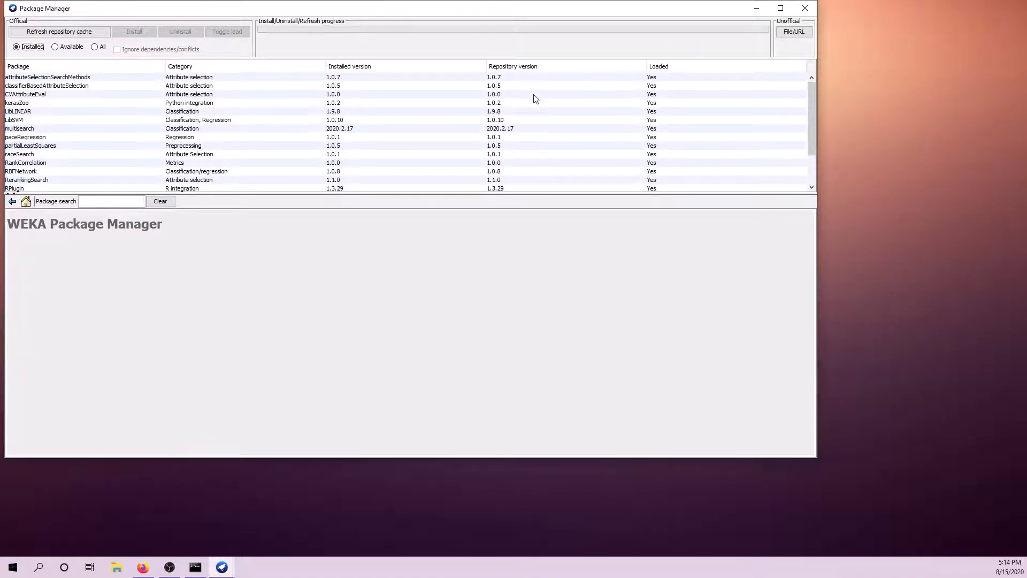
scroll(527, 110, "down", 2)
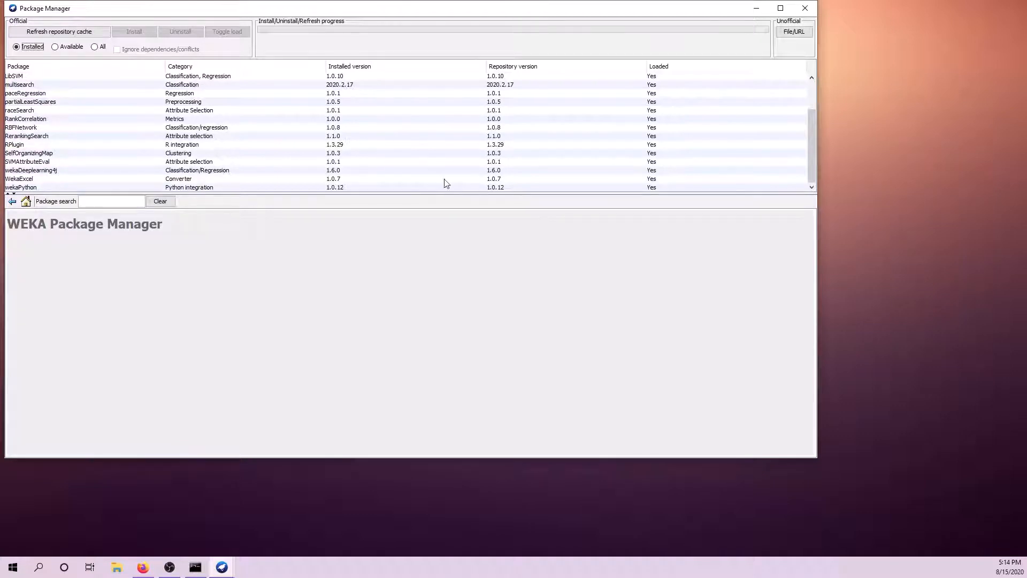
left_click(806, 9)
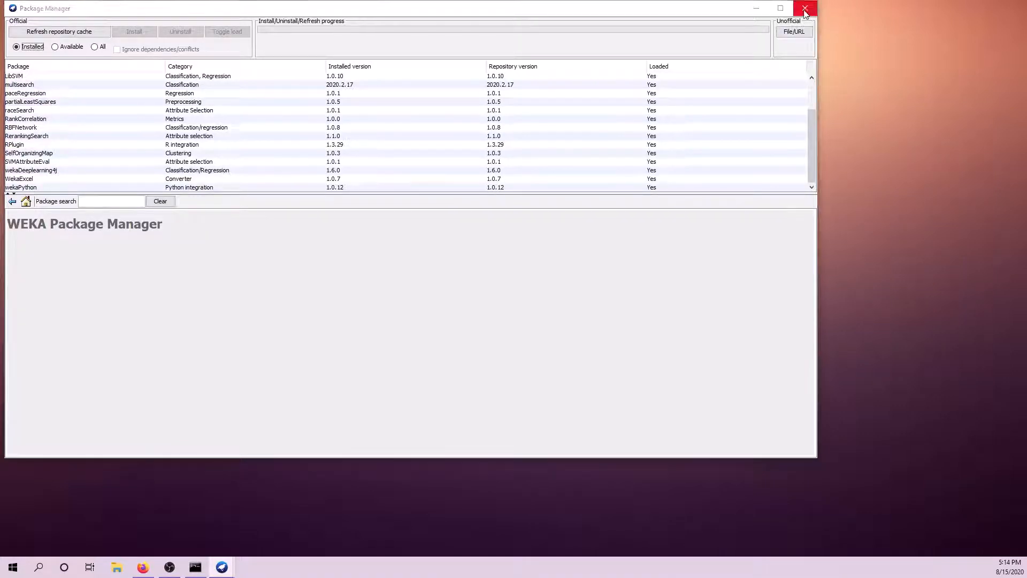
- Load the training dataset Greening_v1_Train.arff from the Weka\Greening folder in Documents into the Explorer
left_click(386, 248)
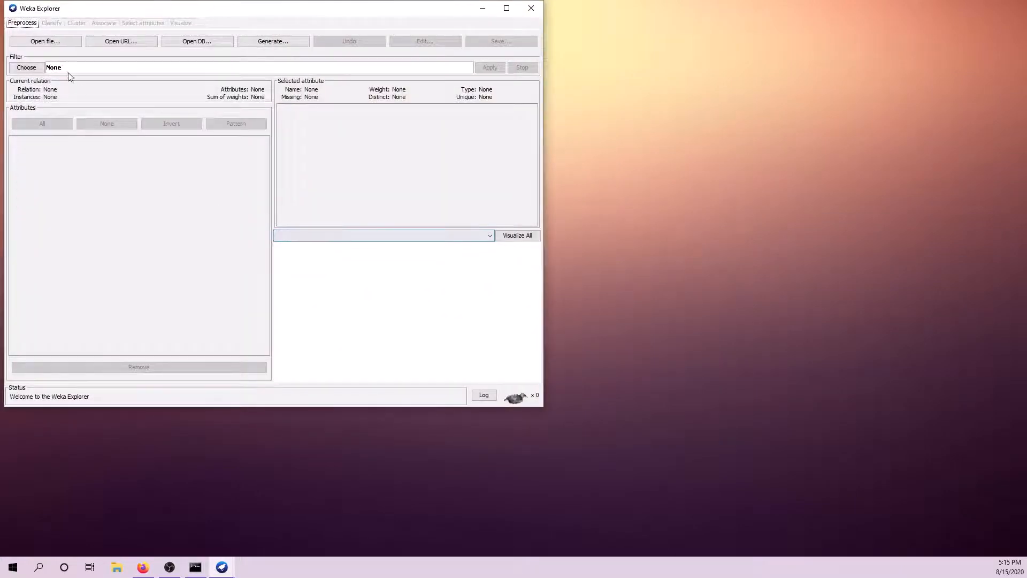
left_click(48, 44)
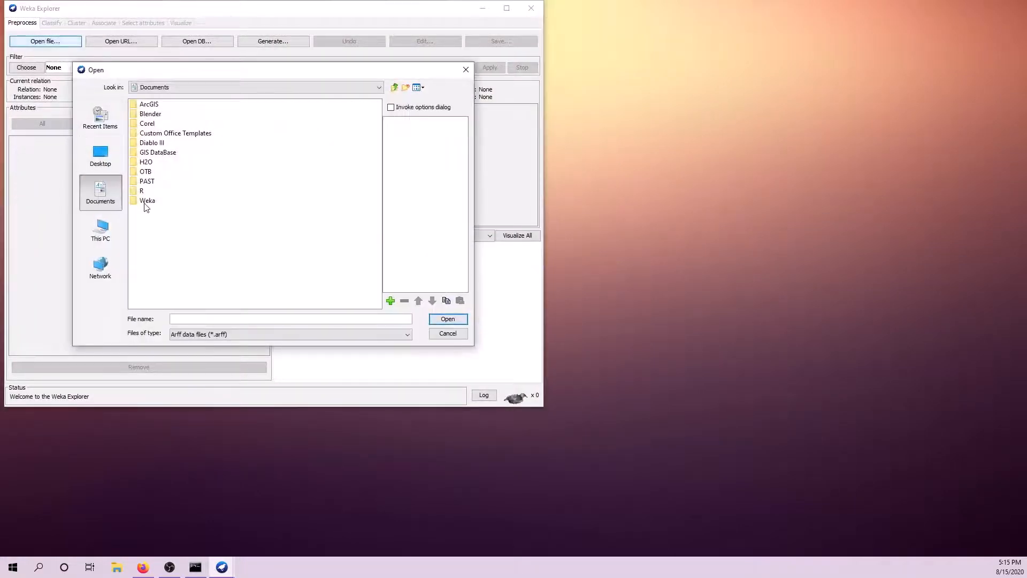
left_click(151, 204)
double_click(151, 202)
left_click(161, 114)
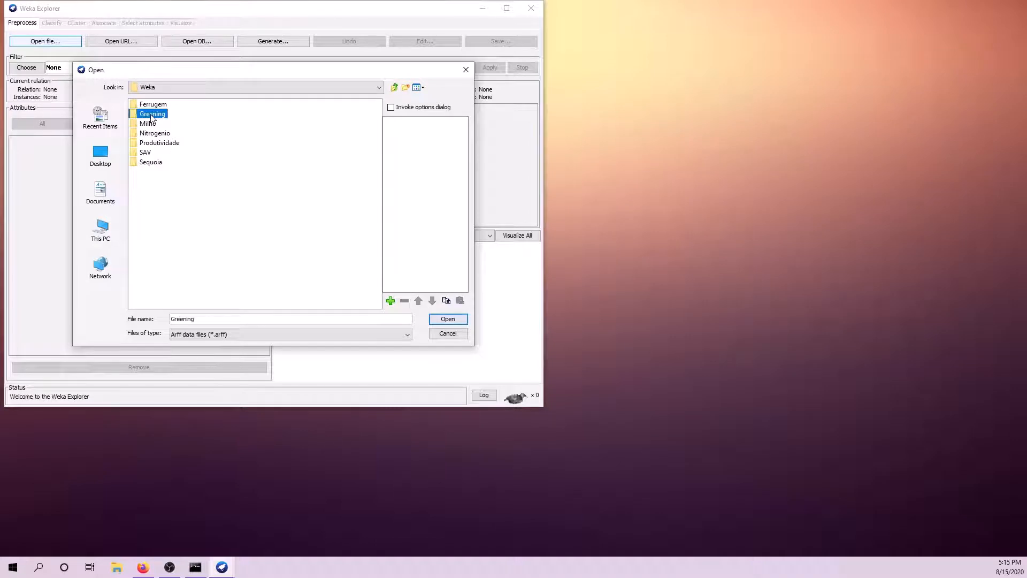
double_click(161, 114)
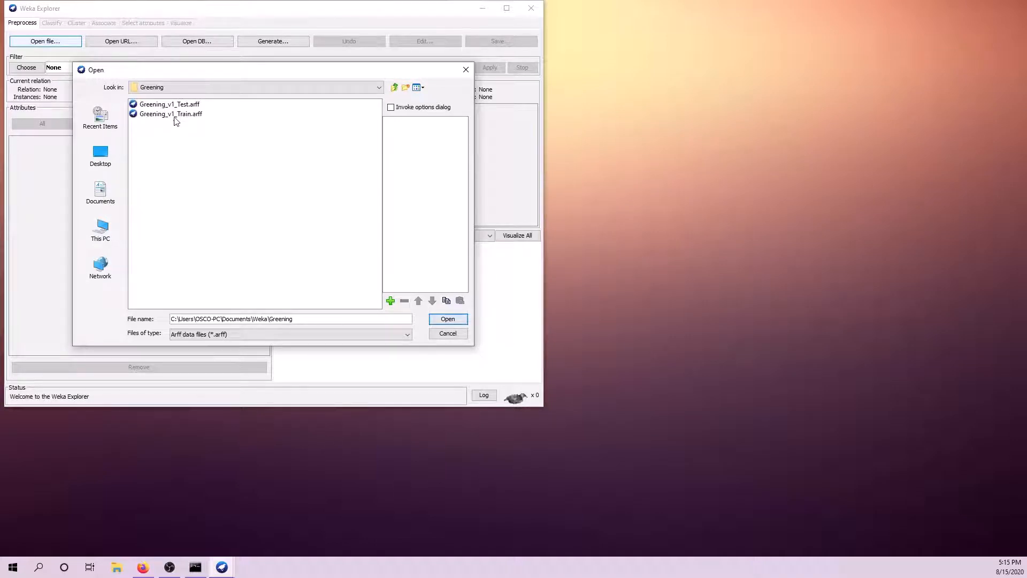
left_click(169, 115)
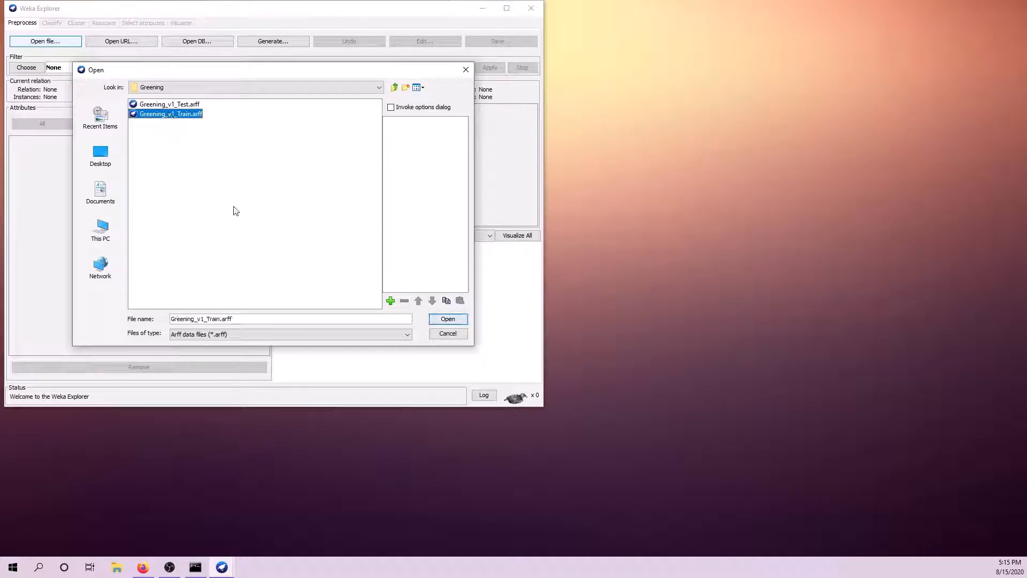
left_click(449, 320)
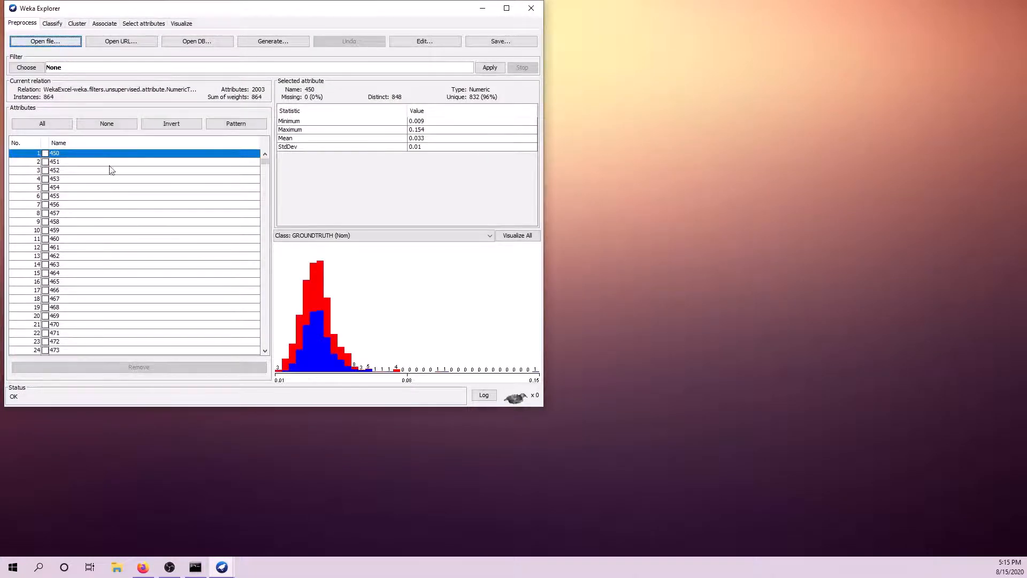
- Inspect the statistics and class distributions of the attributes 451, 450, 2500 and GROUNDTRUTH
left_click(60, 161)
left_click(58, 154)
left_click_drag(264, 162, 260, 354)
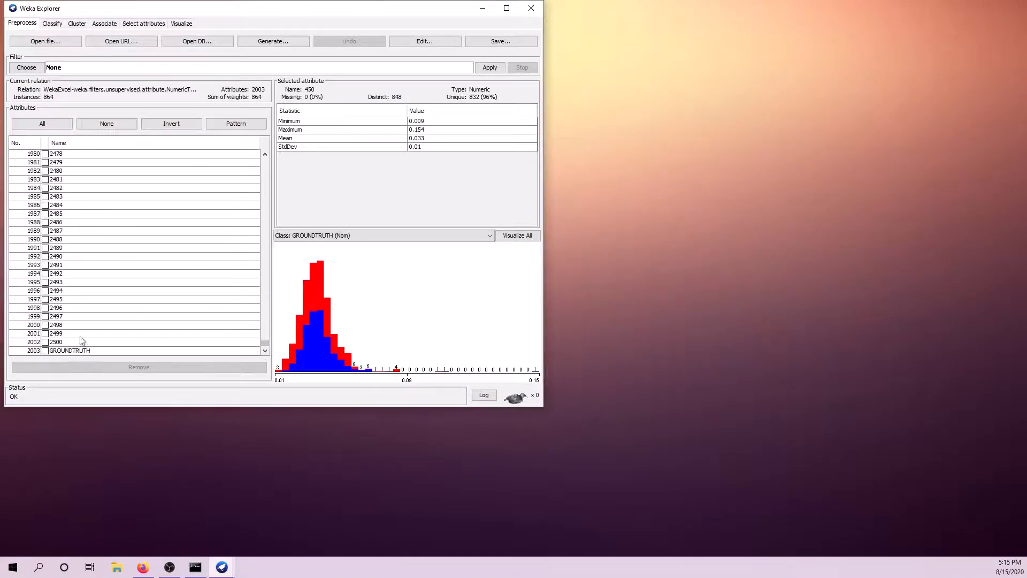
left_click(56, 343)
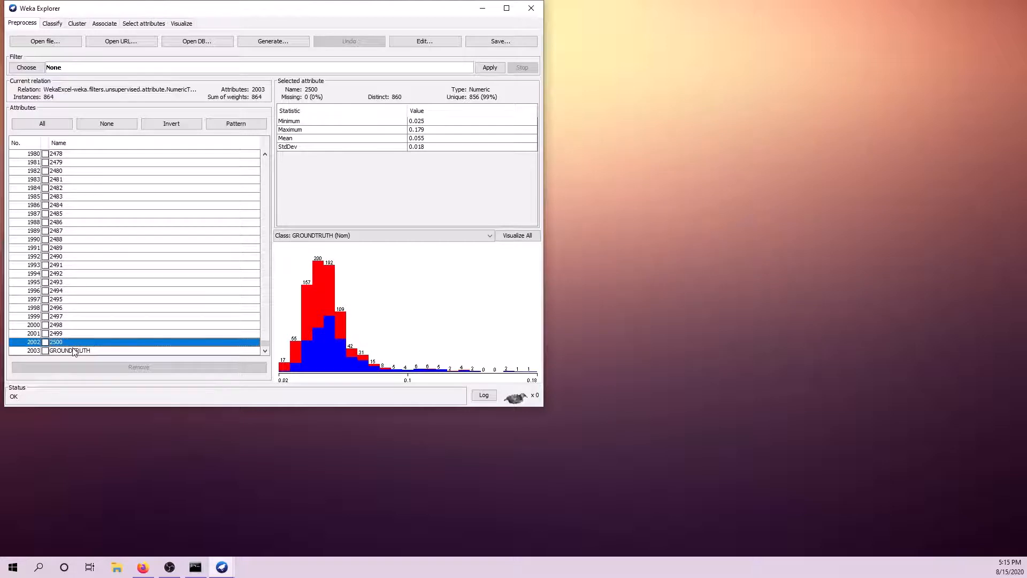
left_click(74, 351)
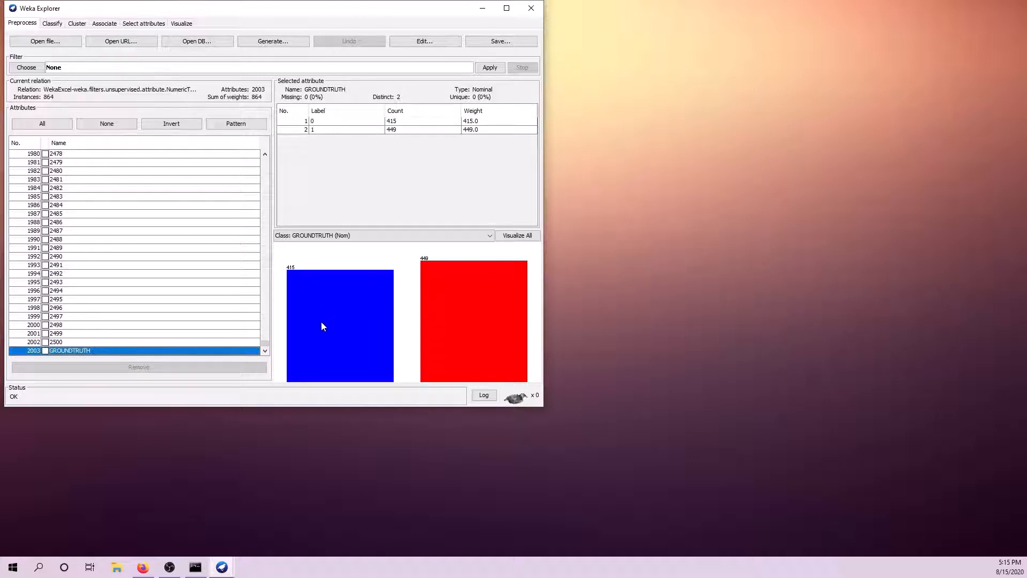
- Look through the available unsupervised attribute filters and close the list without choosing one
left_click(26, 68)
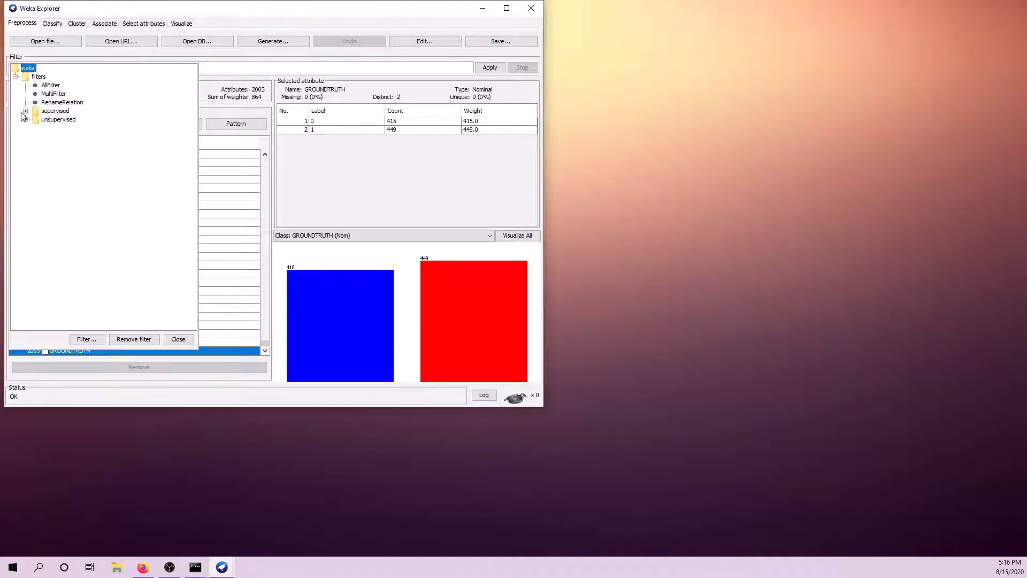
left_click(26, 120)
left_click(36, 128)
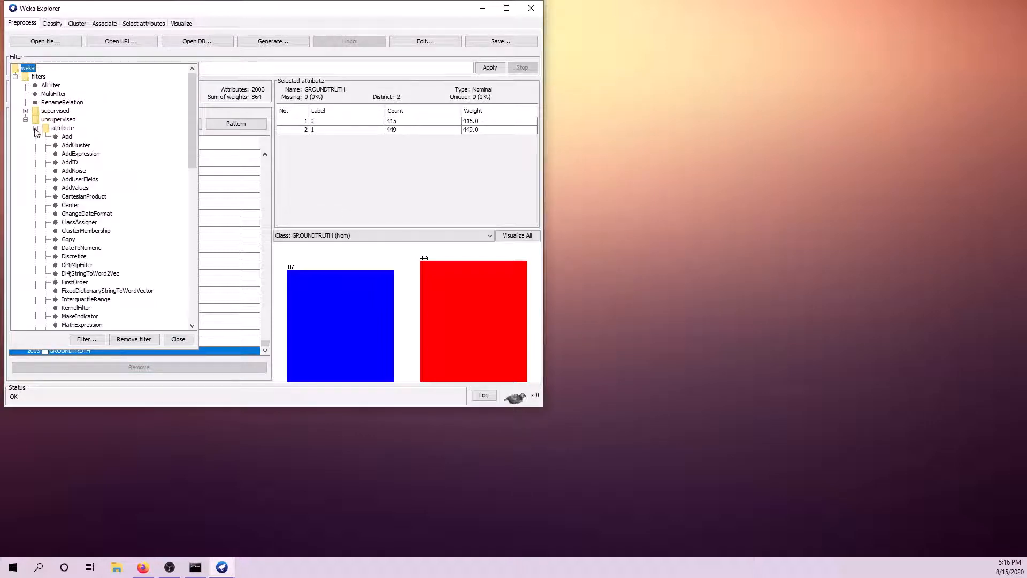
scroll(72, 181, "down", 3)
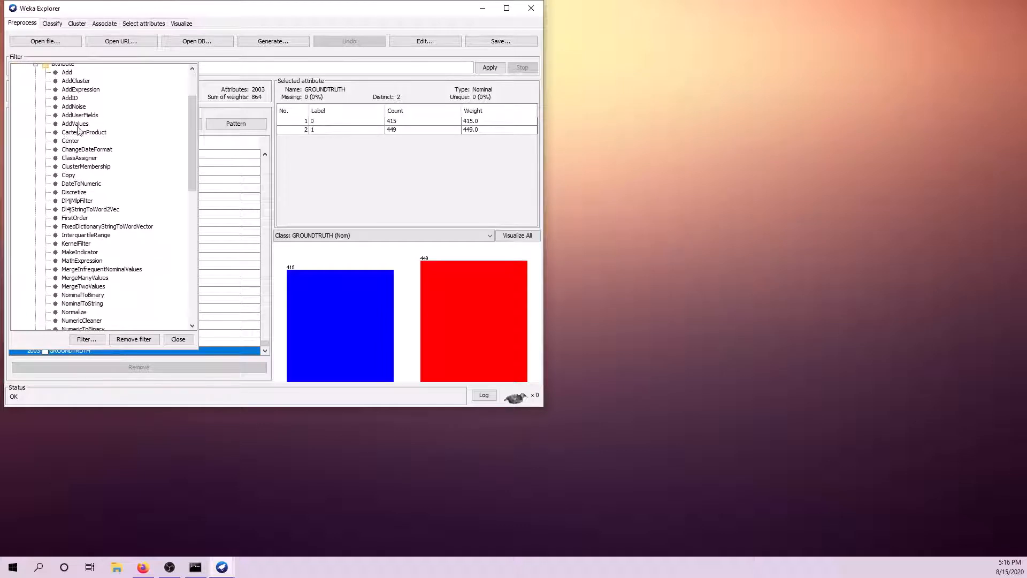
scroll(92, 192, "down", 6)
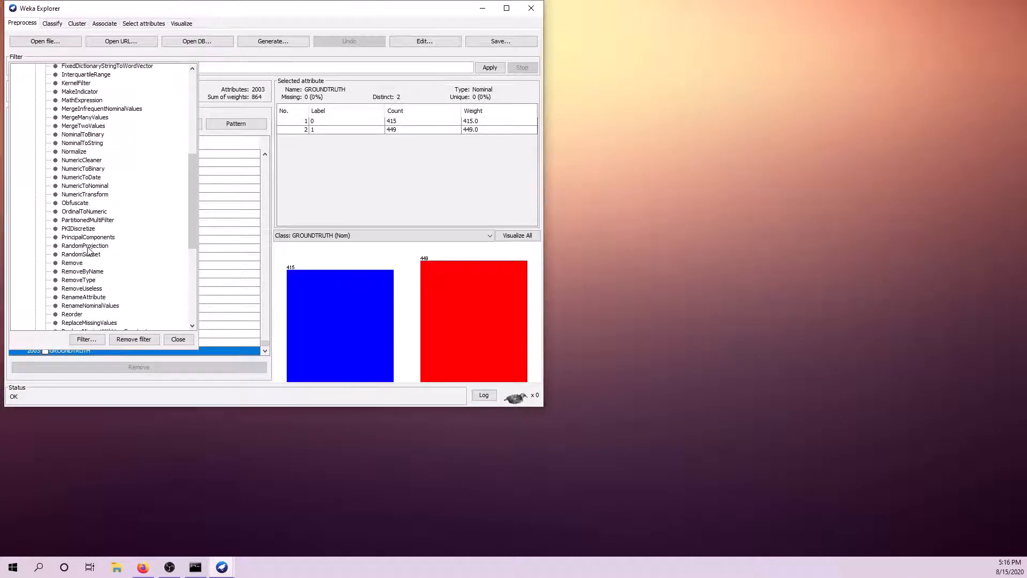
scroll(90, 251, "down", 5)
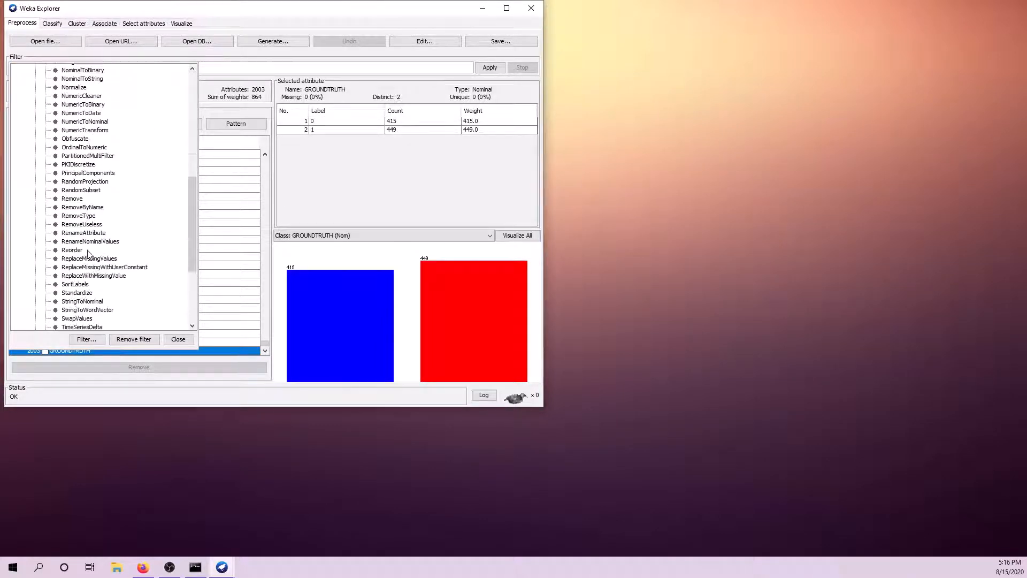
left_click(175, 342)
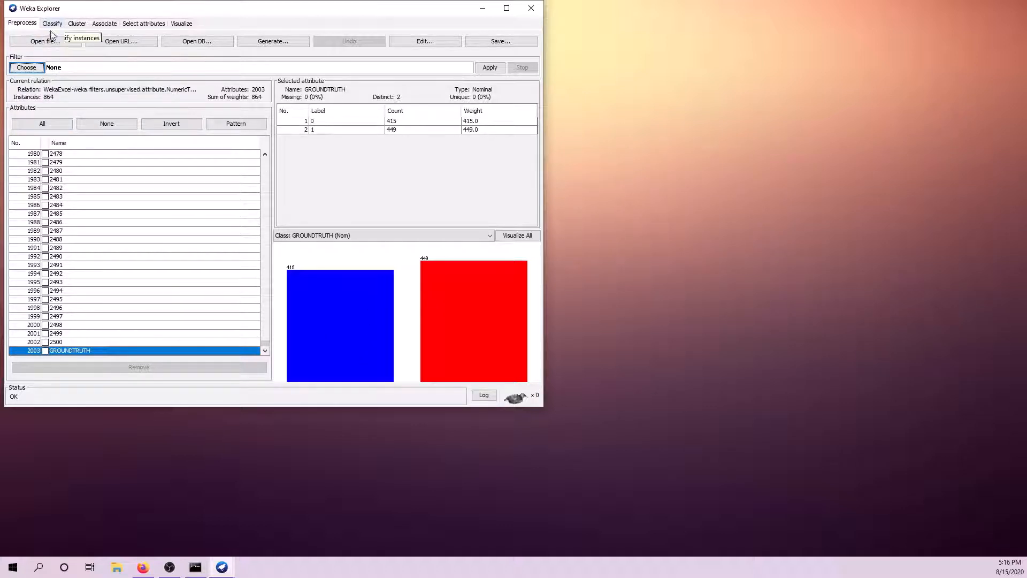
- Run the ZeroR classifier on the GROUNDTRUTH class with 10-fold cross-validation
left_click(54, 24)
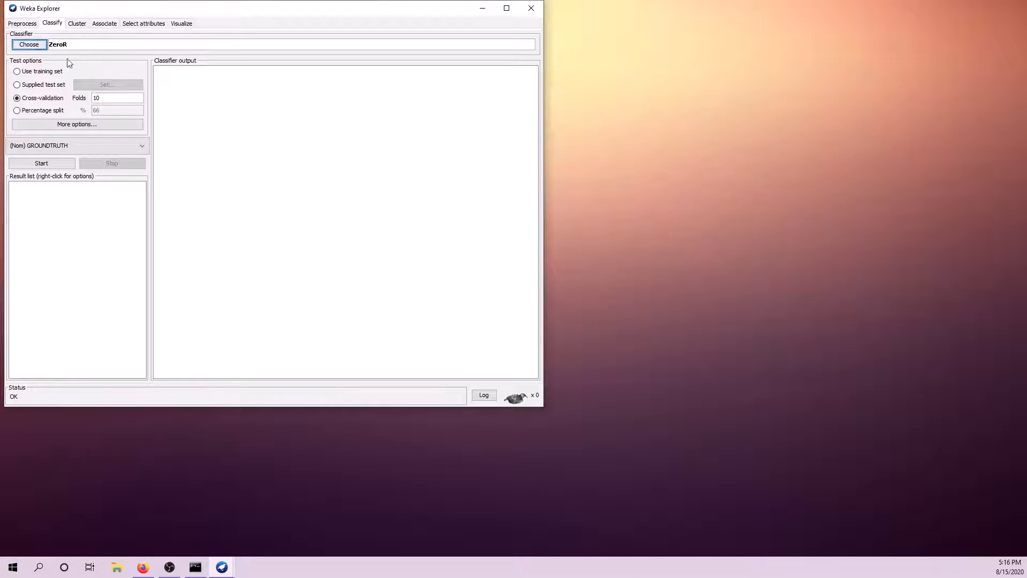
left_click(41, 163)
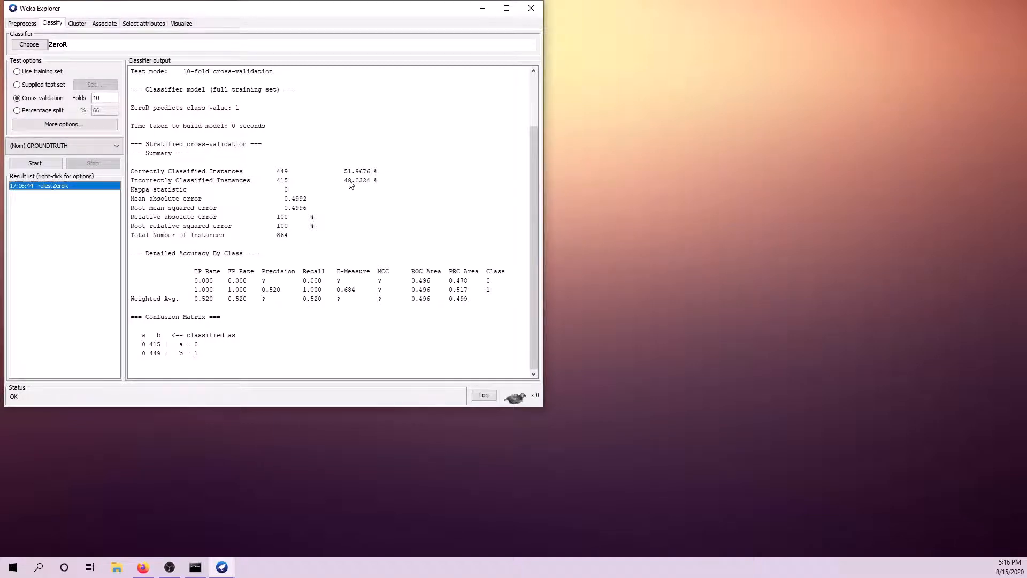
- Examine the correctly and incorrectly classified percentages in the ZeroR output, and view the classifier's settings without changing them
mouse_move(344, 170)
left_mouse_down()
mouse_move(378, 192)
mouse_move(344, 181)
left_mouse_up()
mouse_move(346, 169)
left_mouse_down()
mouse_move(377, 184)
mouse_move(352, 180)
left_mouse_up()
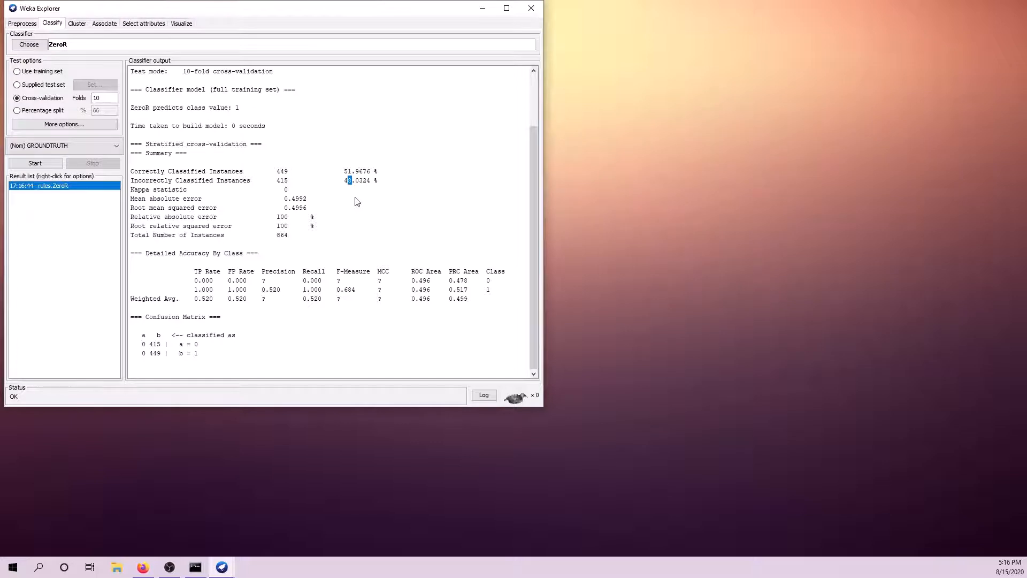
mouse_move(344, 170)
left_mouse_down()
mouse_move(369, 176)
mouse_move(349, 183)
left_mouse_up()
scroll(345, 227, "up", 3)
scroll(343, 224, "down", 3)
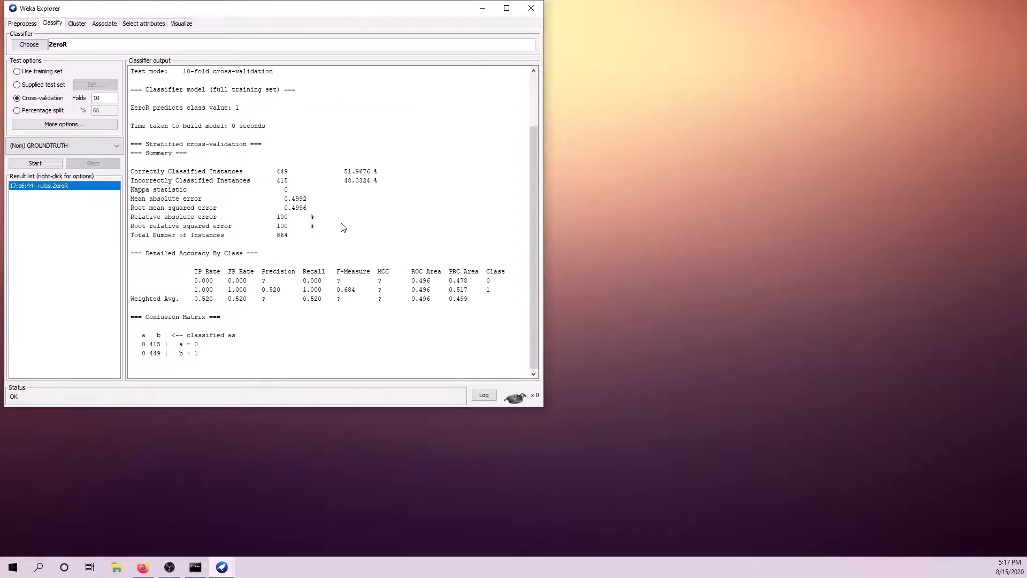
left_click(71, 46)
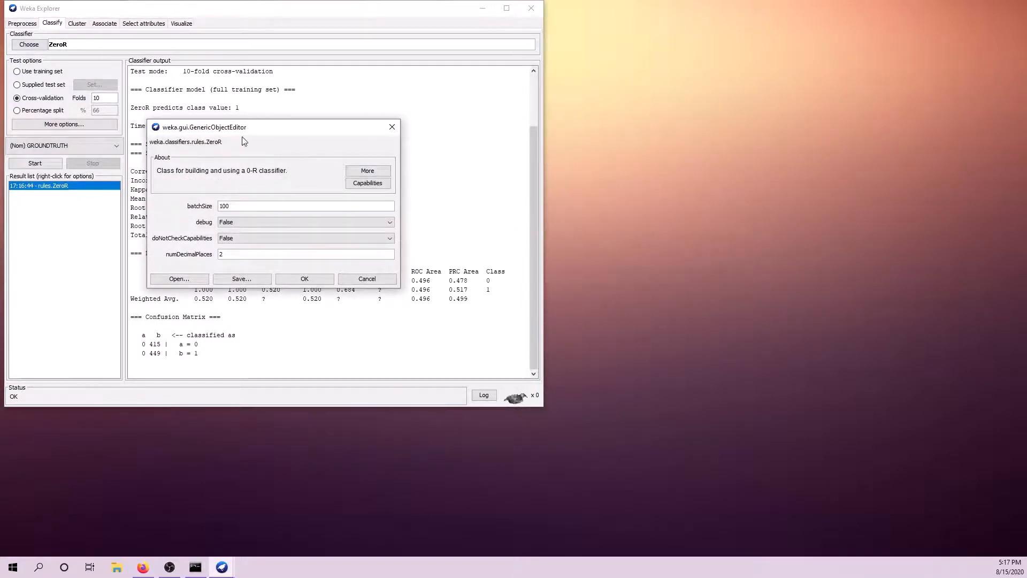
left_click(393, 128)
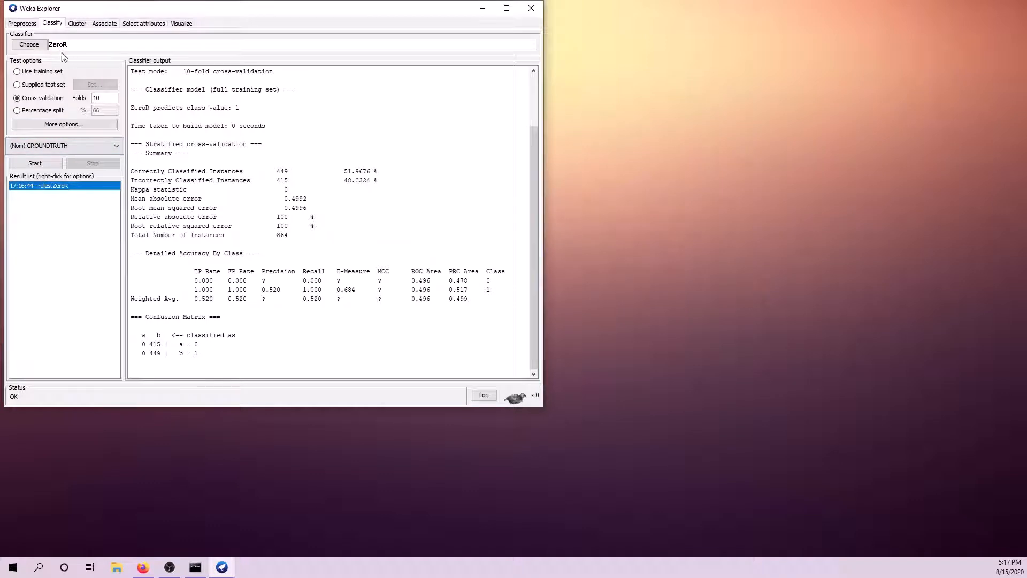
- Choose the REPTree tree classifier, accept its default settings and run it with 10-fold cross-validation
left_click(30, 45)
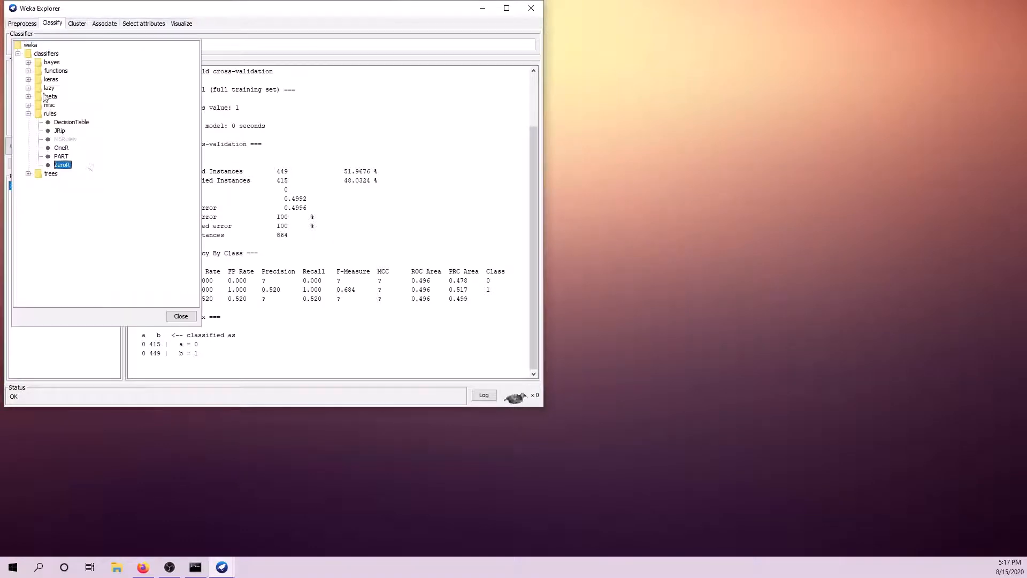
left_click(28, 174)
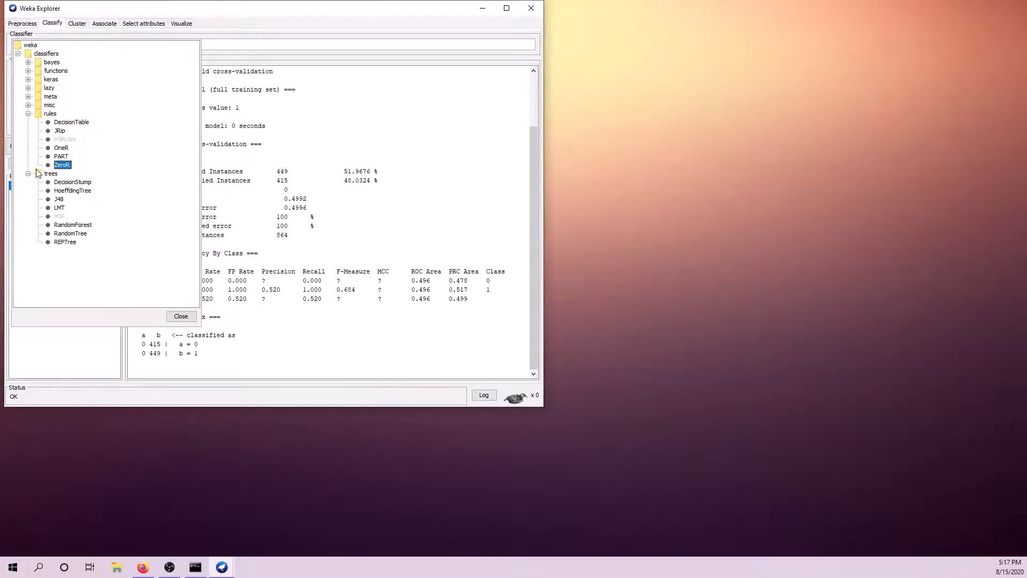
left_click(65, 242)
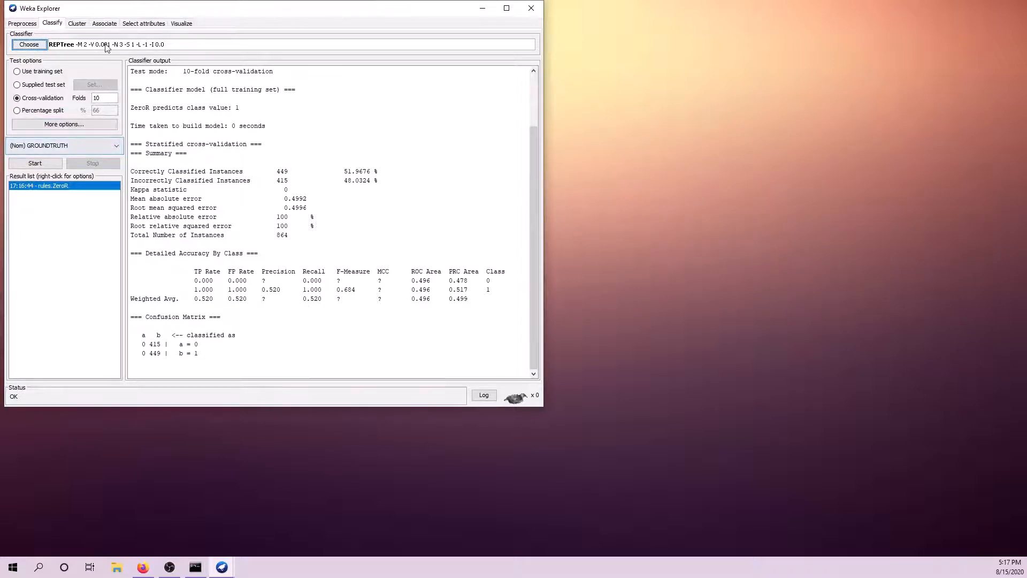
left_click(134, 44)
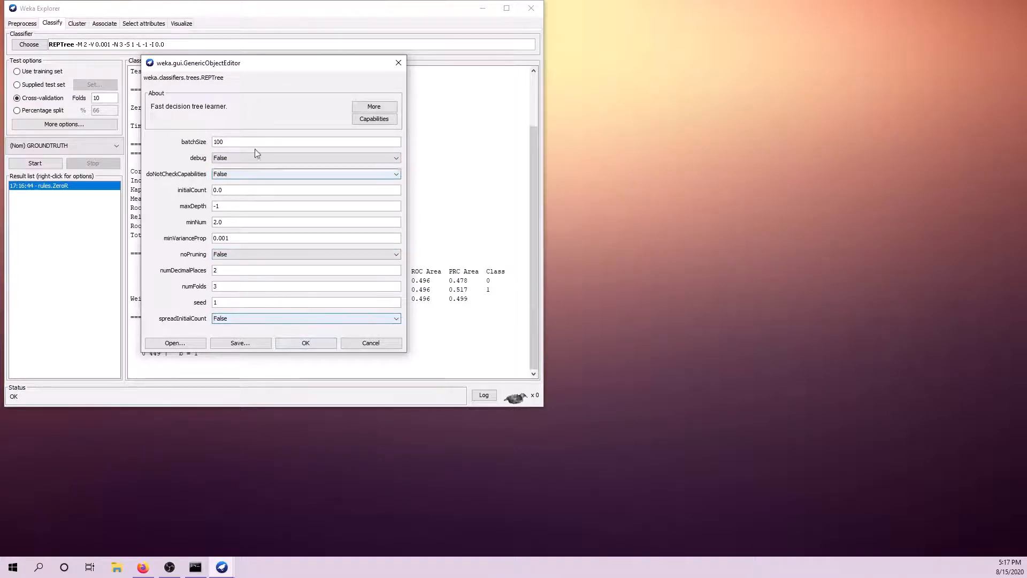
left_click(299, 343)
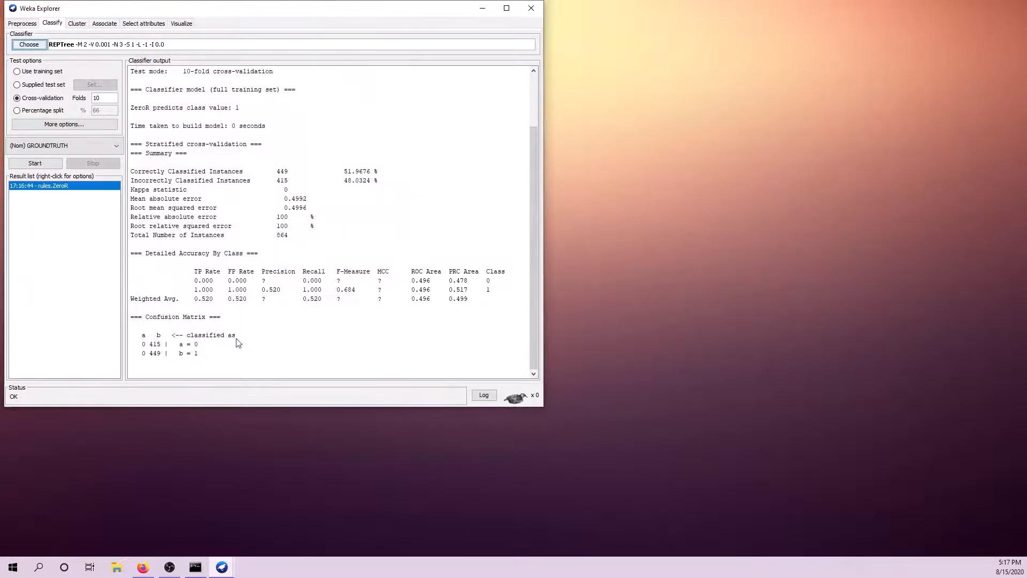
left_click(43, 163)
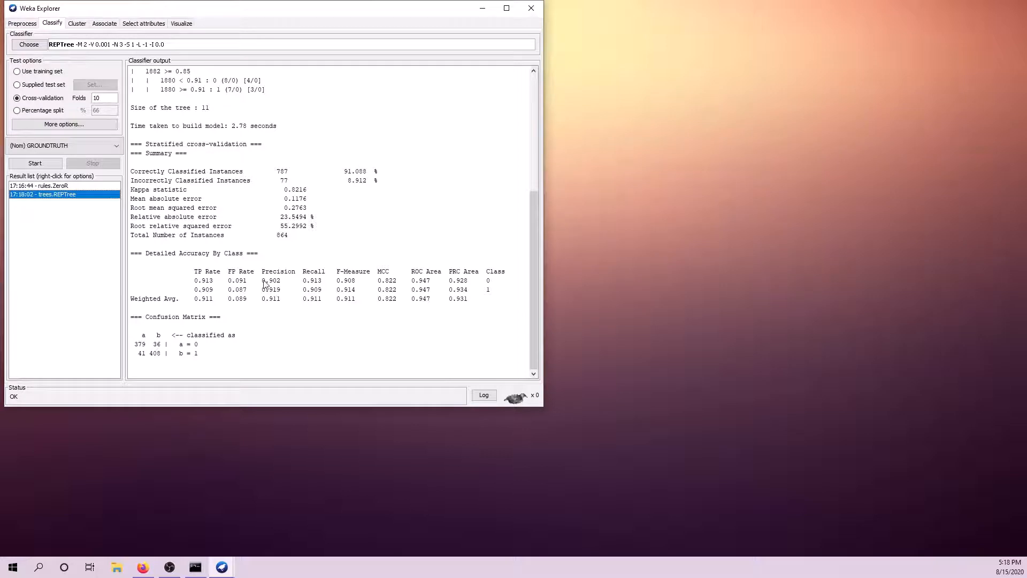
- Look through the available meta classifiers and view REPTree's settings, without changing the classifier or its options
left_click(31, 45)
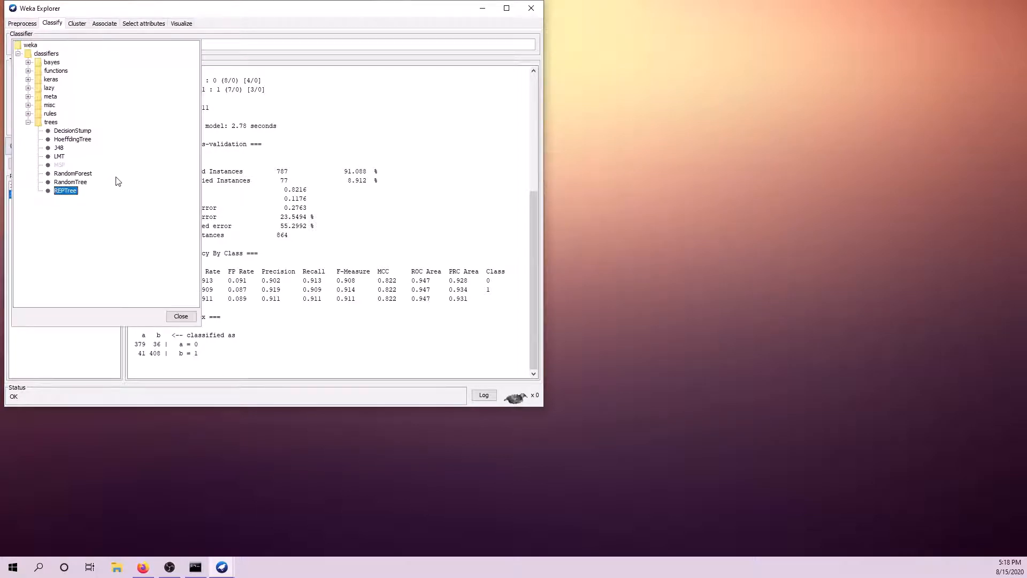
left_click(29, 96)
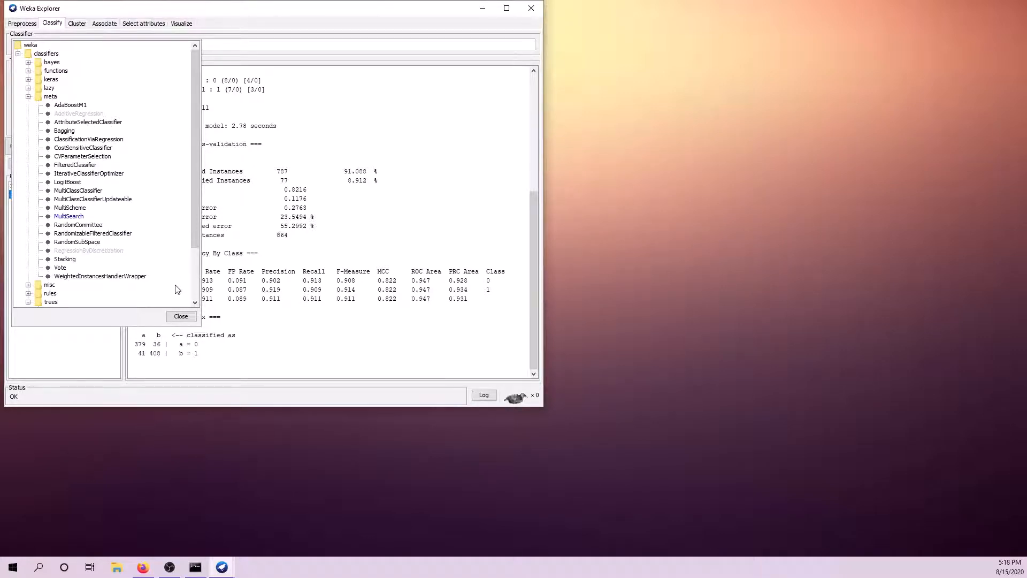
left_click(180, 317)
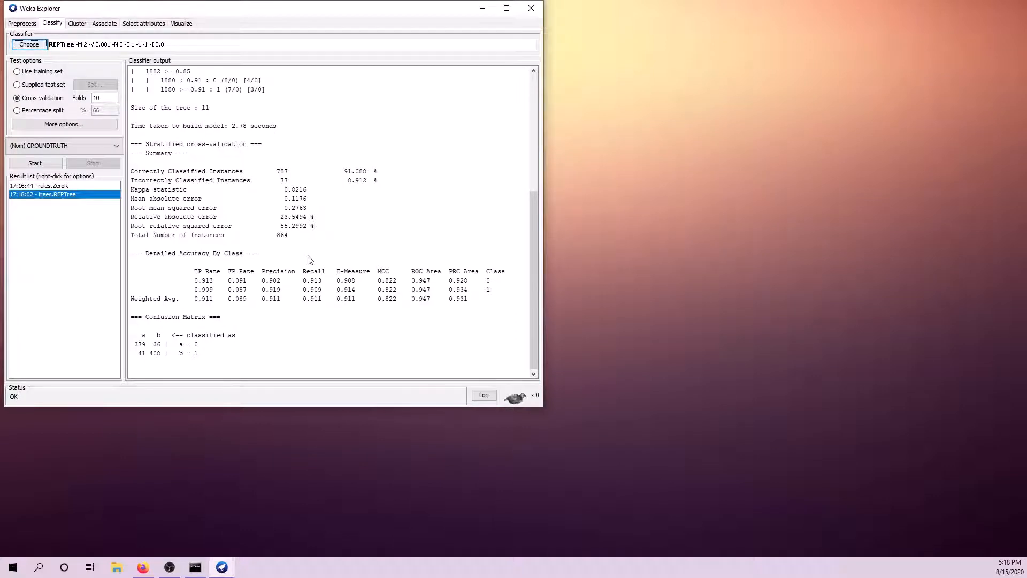
left_click(143, 45)
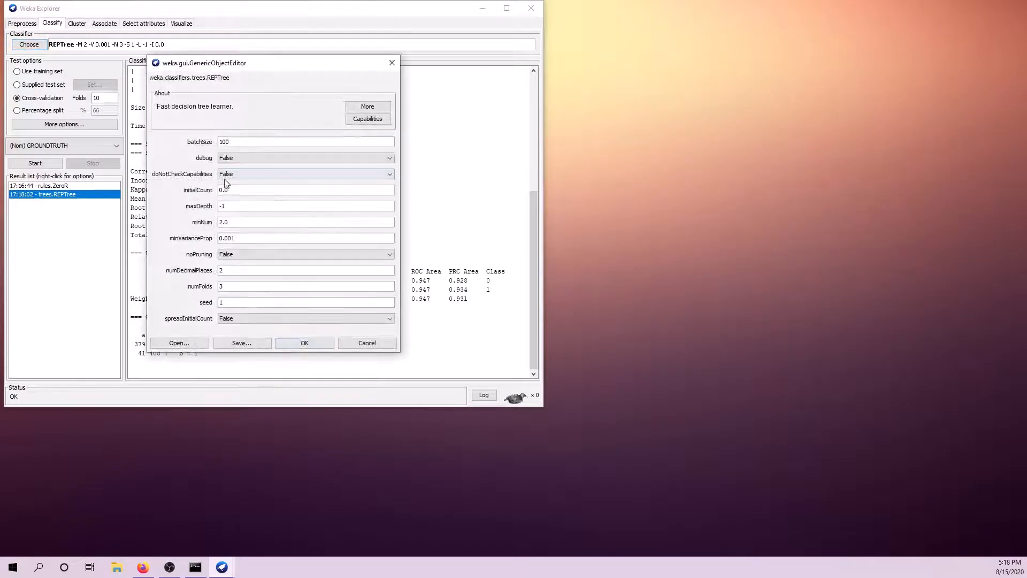
left_click(375, 344)
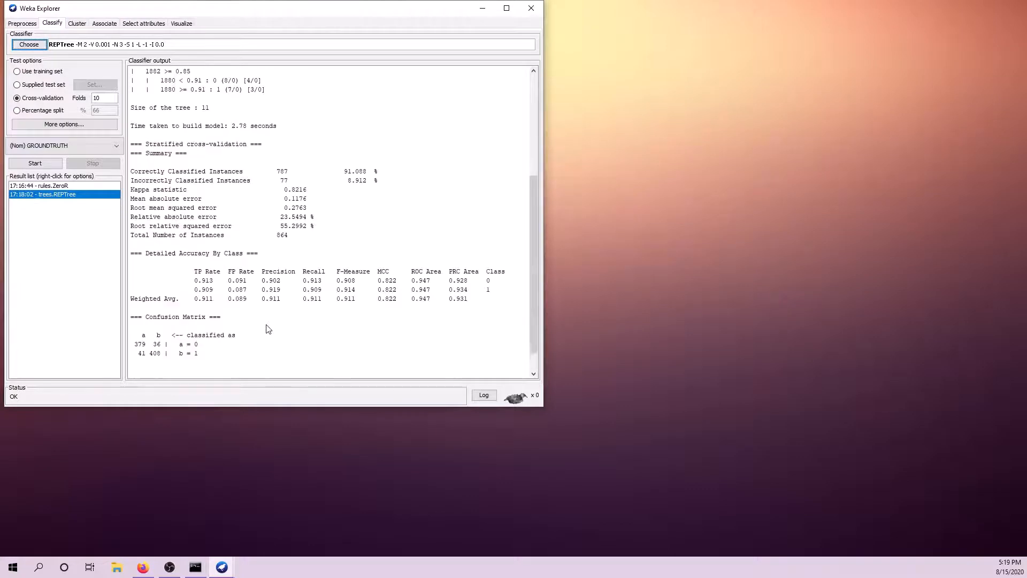
- Examine the REPTree decision rules and the size of the tree in the classifier output
scroll(168, 202, "up", 8)
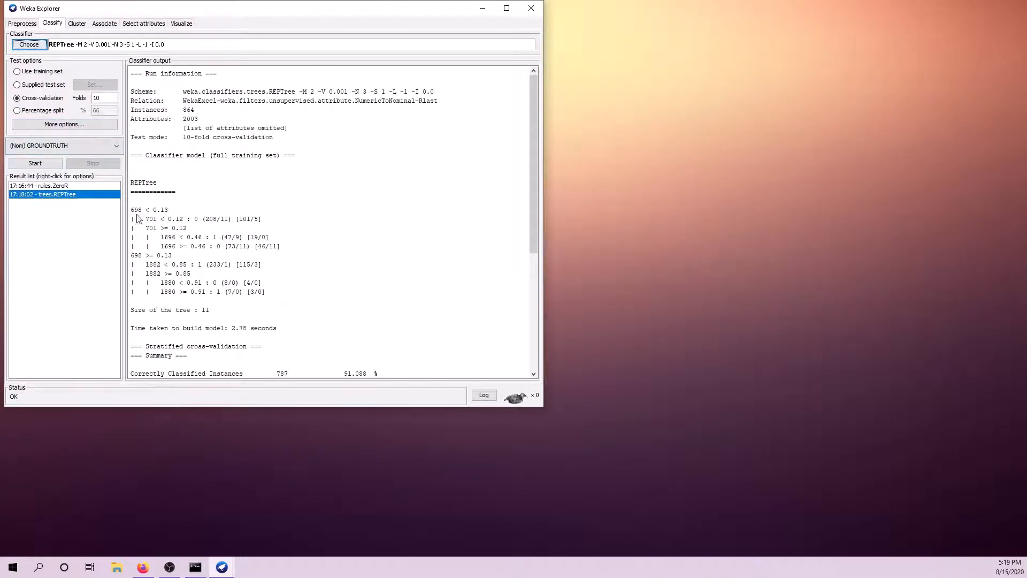
left_click_drag(131, 209, 264, 294)
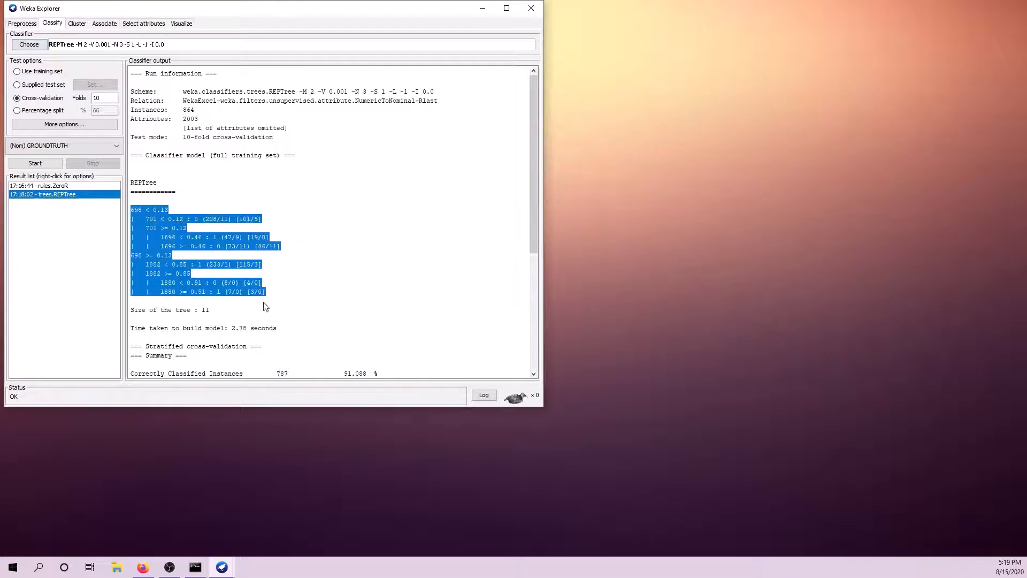
left_click(264, 302)
left_click_drag(212, 316, 168, 309)
left_click(168, 309)
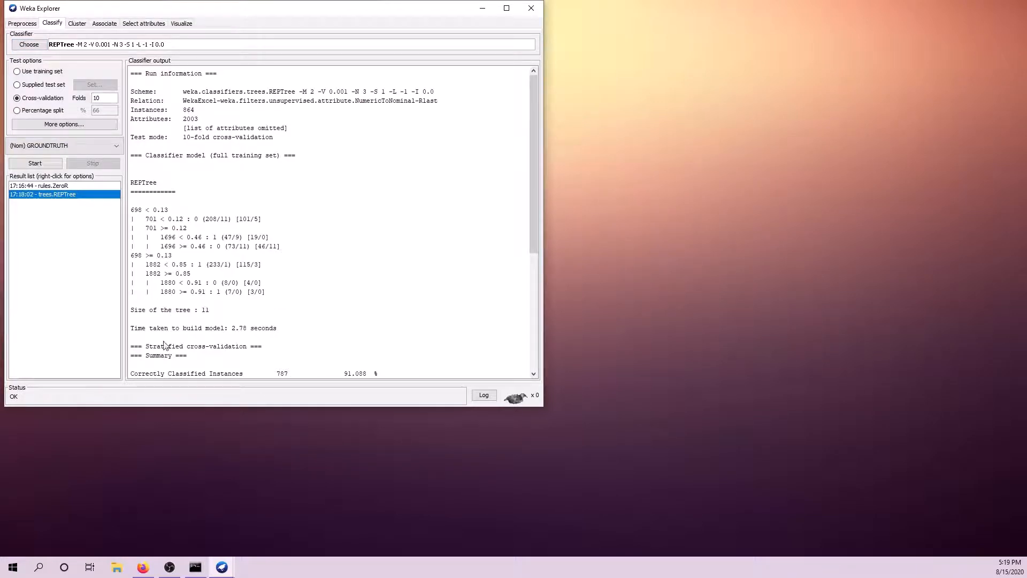
- Visualize the REPTree result as a tree diagram and close the visualizer after viewing it
right_click(83, 198)
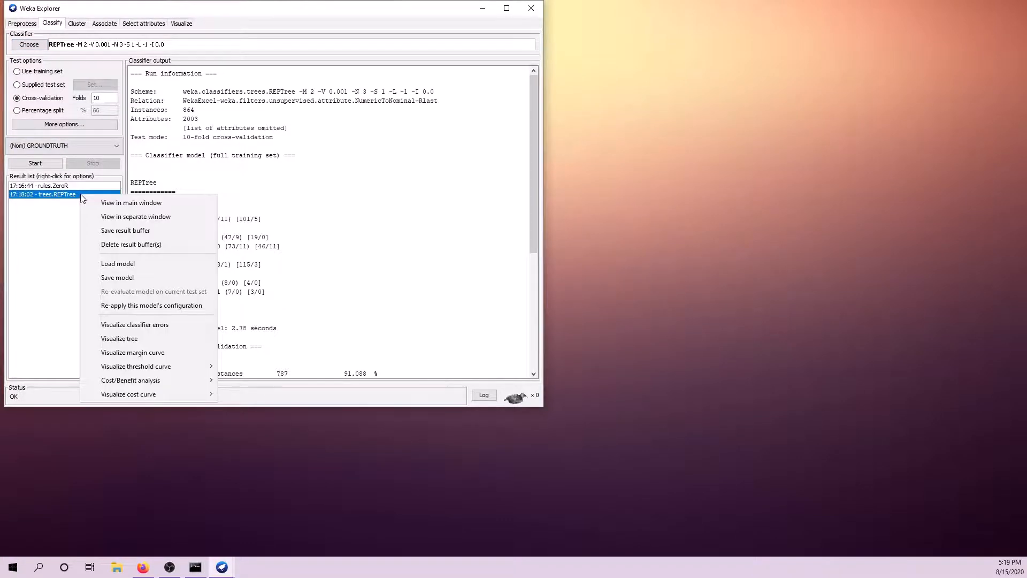
left_click(132, 339)
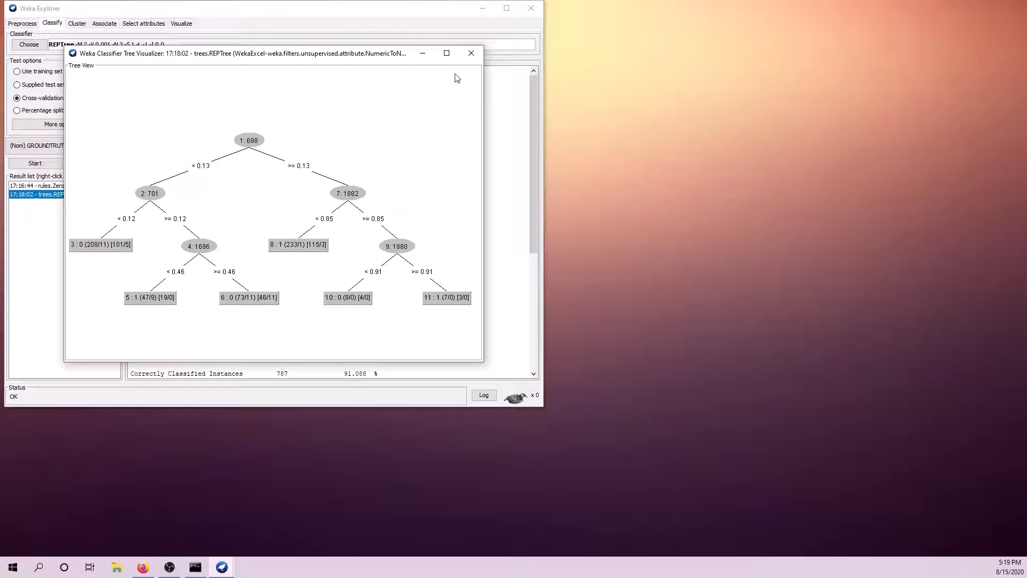
left_click(470, 52)
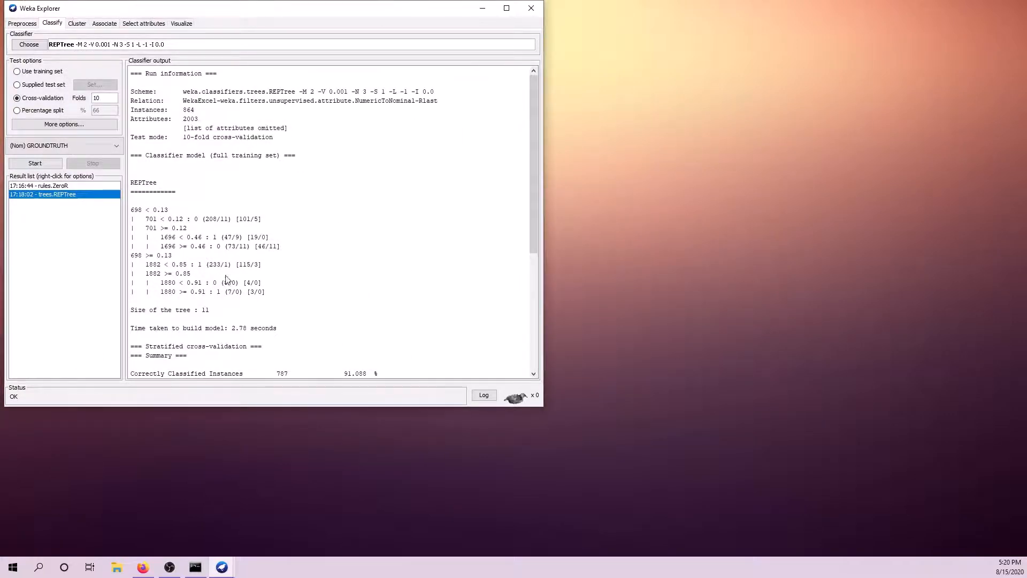
- Examine the model build time and the correctly and incorrectly classified percentages in the REPTree output
scroll(208, 233, "down", 3)
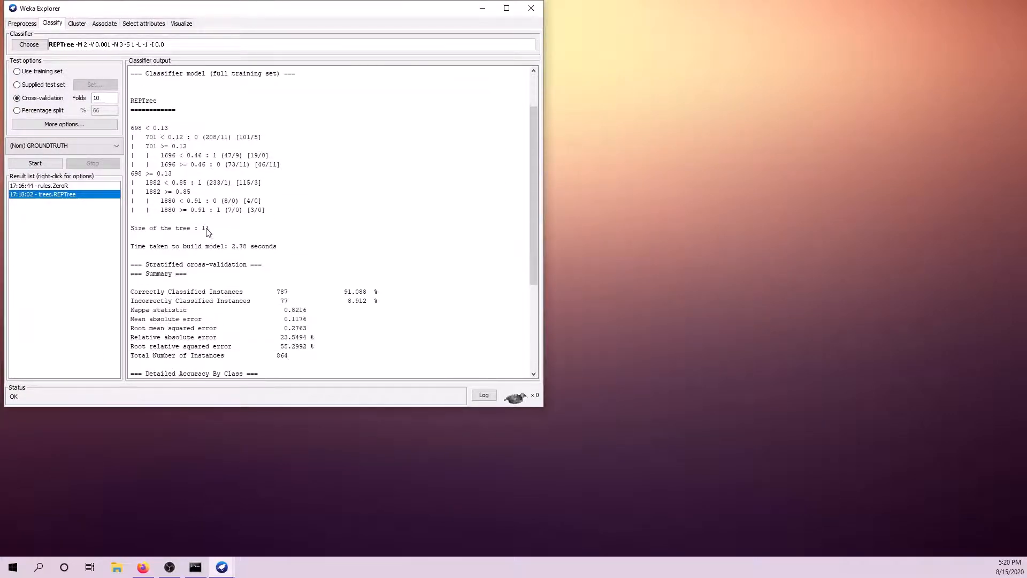
scroll(199, 213, "down", 4)
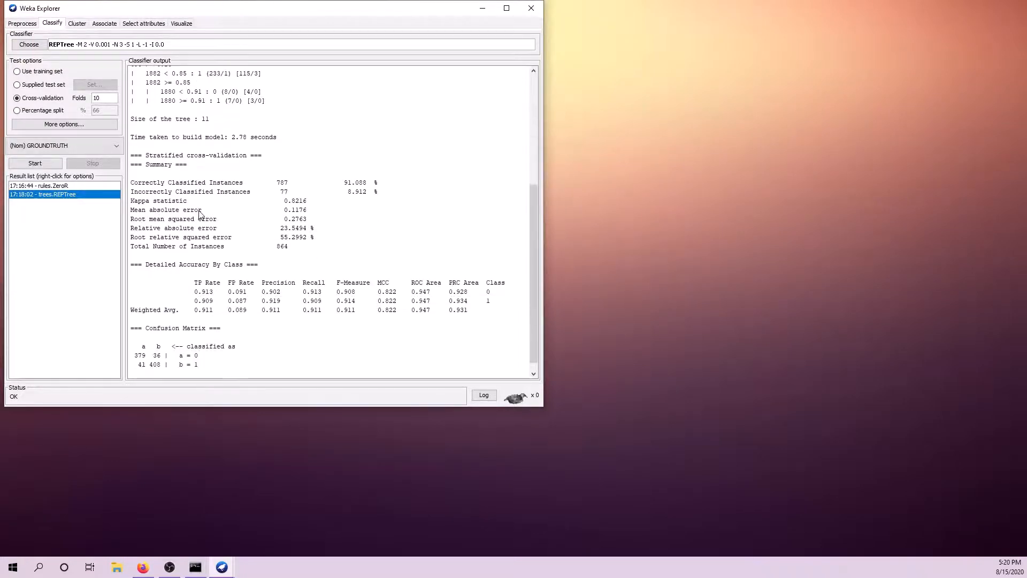
left_click_drag(277, 138, 232, 138)
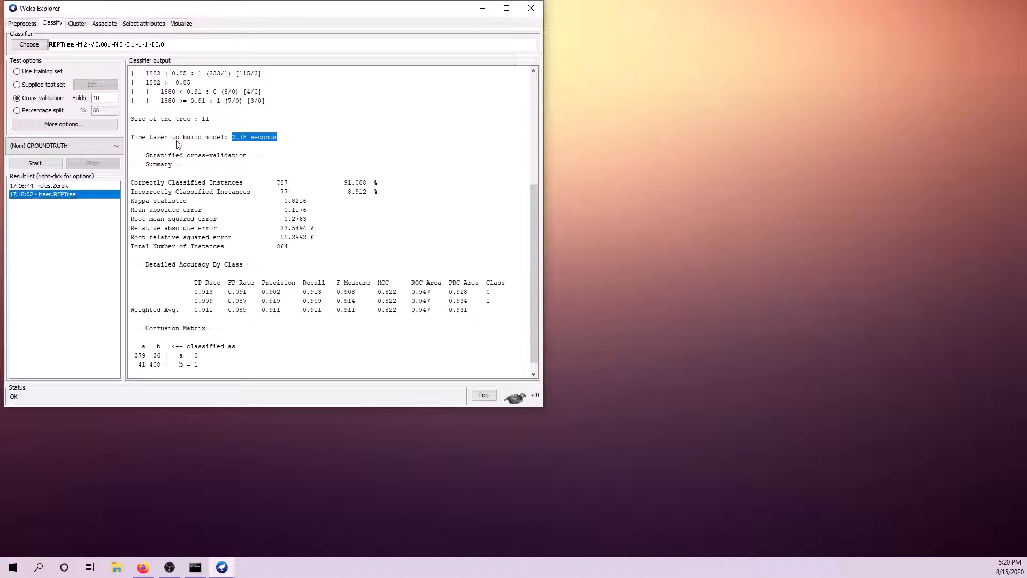
left_click_drag(198, 140, 202, 140)
scroll(225, 172, "down", 1)
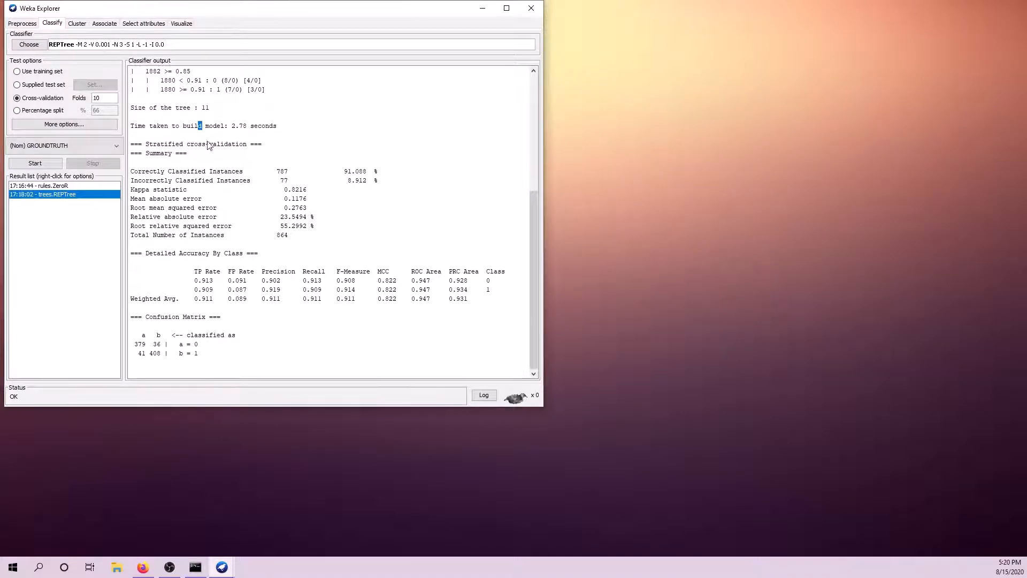
left_click(266, 167)
left_click_drag(372, 172, 342, 178)
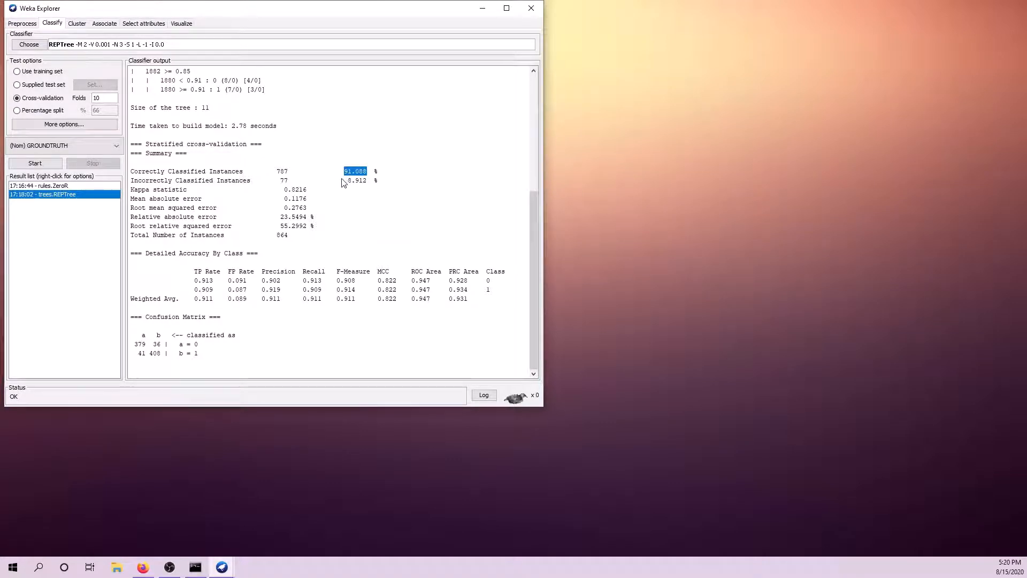
left_click(368, 180)
- Examine the weighted average F-Measure and the confusion matrix in the REPTree output
left_click_drag(357, 300, 337, 300)
left_click(350, 310)
left_click_drag(134, 345, 163, 360)
left_click(148, 358)
left_click(154, 353)
- Review the full REPTree output from run information to confusion matrix, checking the total number of instances
scroll(209, 260, "up", 6)
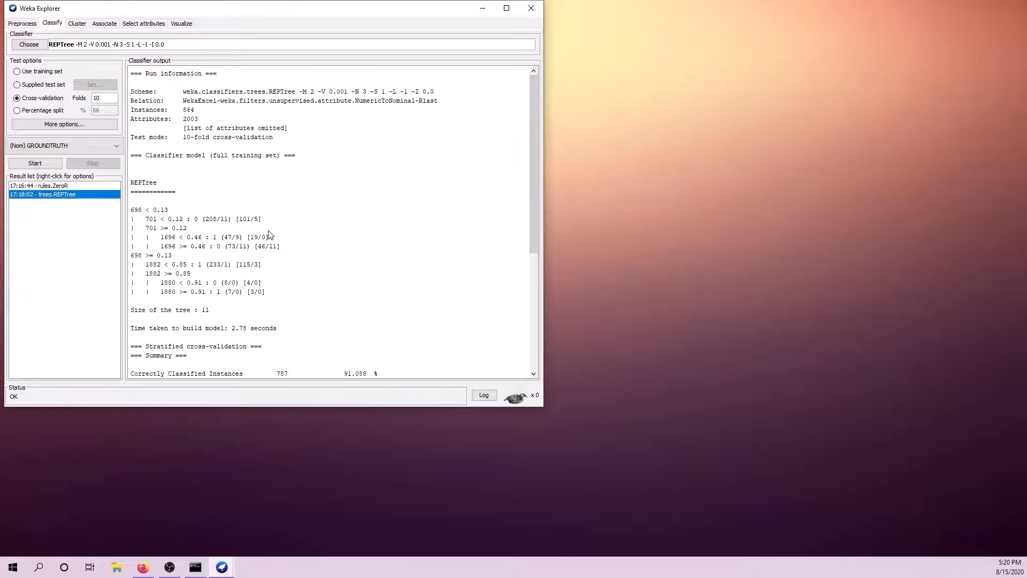
scroll(270, 257, "down", 5)
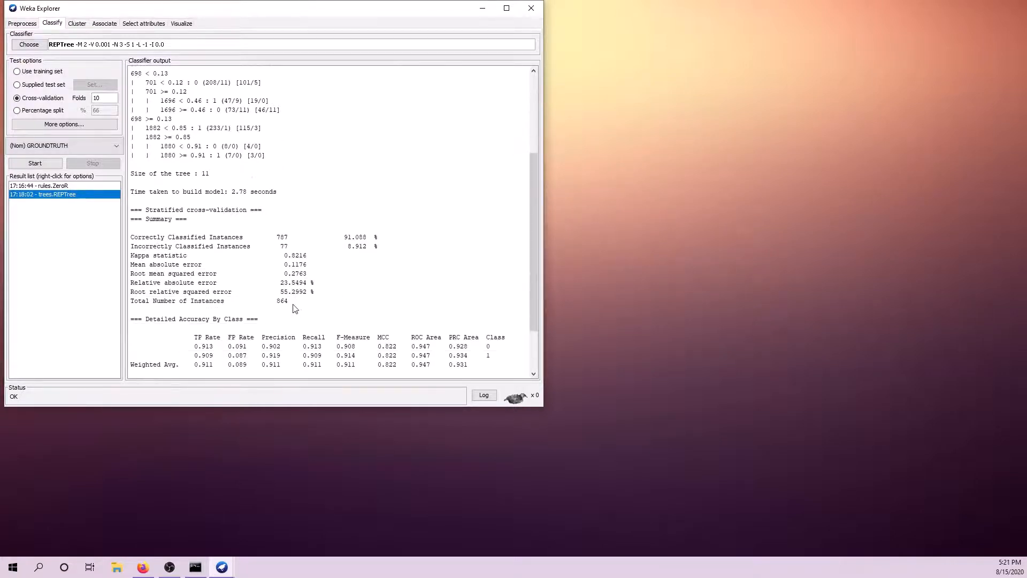
left_click_drag(285, 302, 278, 306)
left_click(279, 306)
left_click_drag(292, 305, 278, 309)
scroll(270, 307, "down", 3)
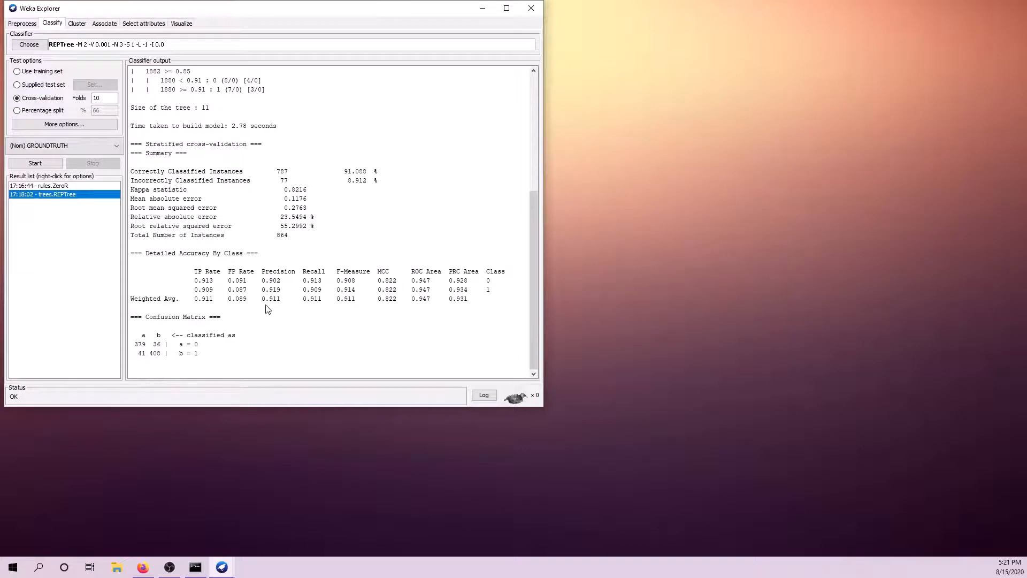
scroll(267, 309, "up", 8)
scroll(268, 309, "down", 8)
scroll(257, 256, "up", 7)
scroll(279, 262, "down", 7)
- Close the Explorer and create a new experiment in the Weka Experimenter
left_click(529, 17)
left_click(260, 221)
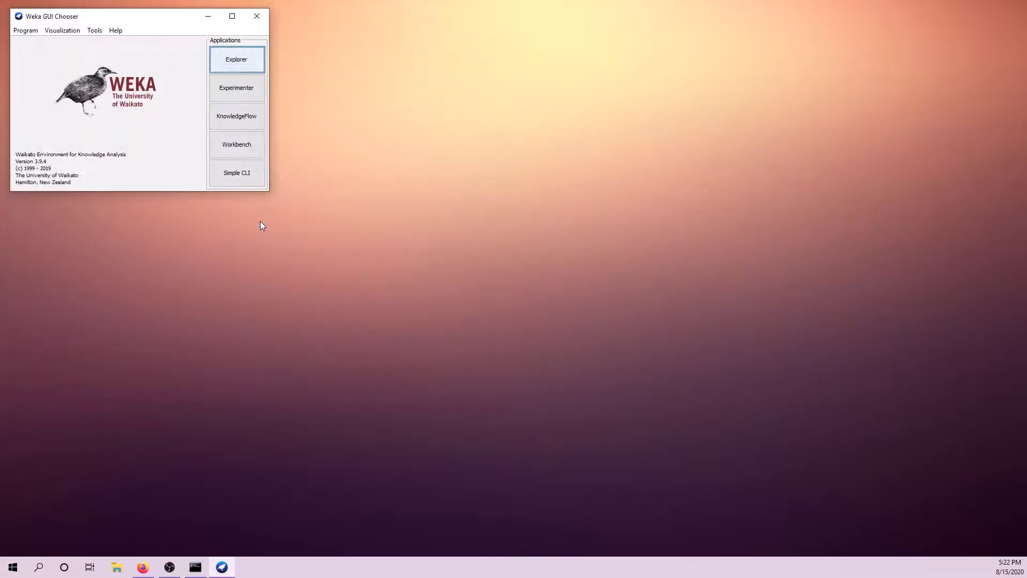
left_click(244, 92)
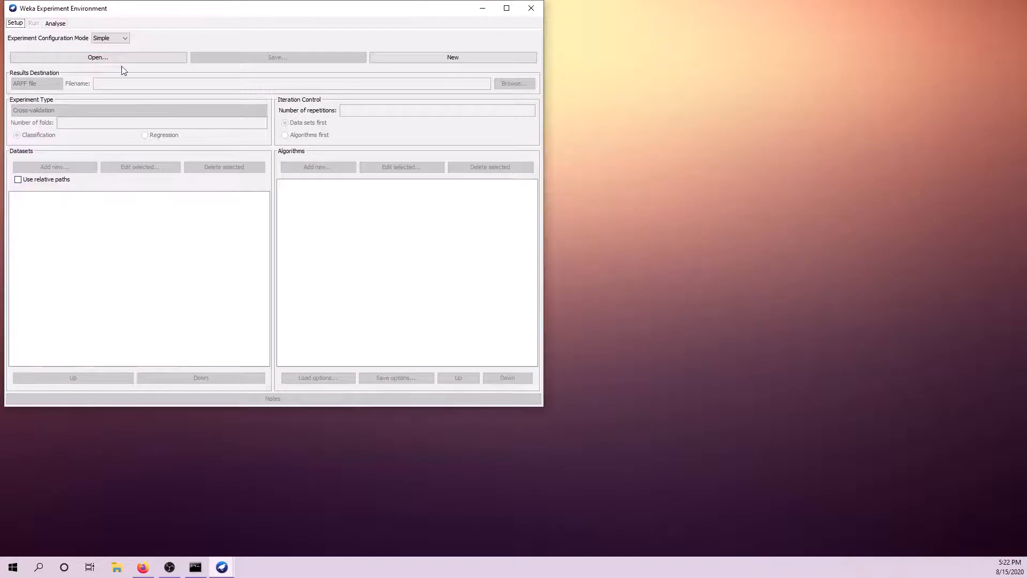
left_click(404, 59)
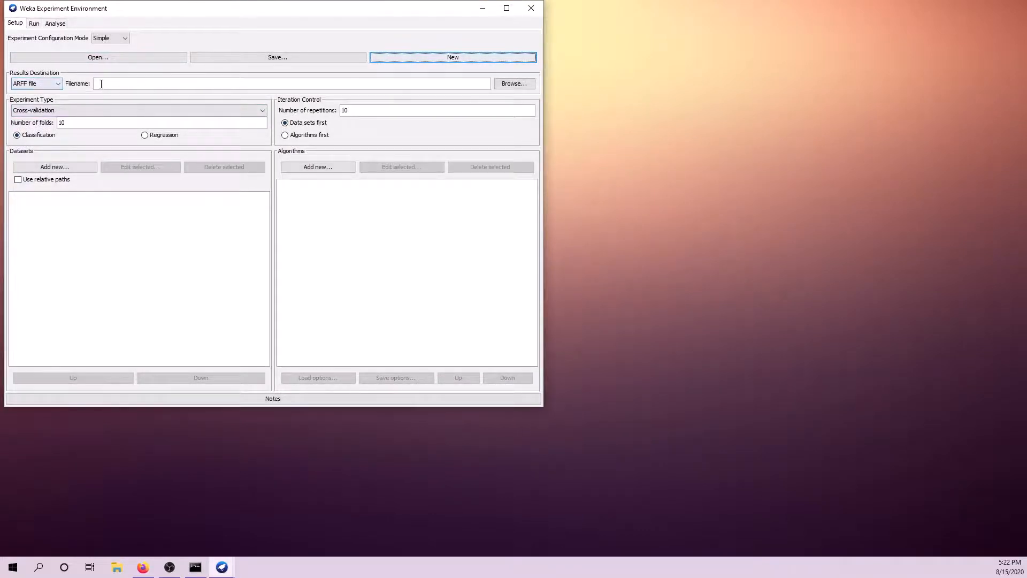
- Add the Greening_v1_Train.arff dataset from the Weka Greening folder in Documents to the experiment
left_click(55, 167)
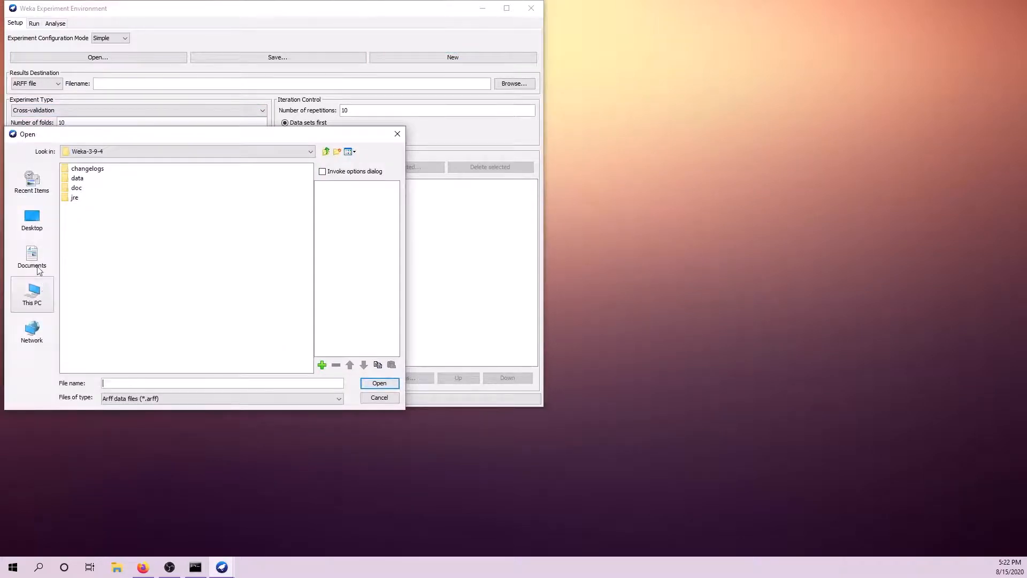
left_click(32, 256)
double_click(80, 265)
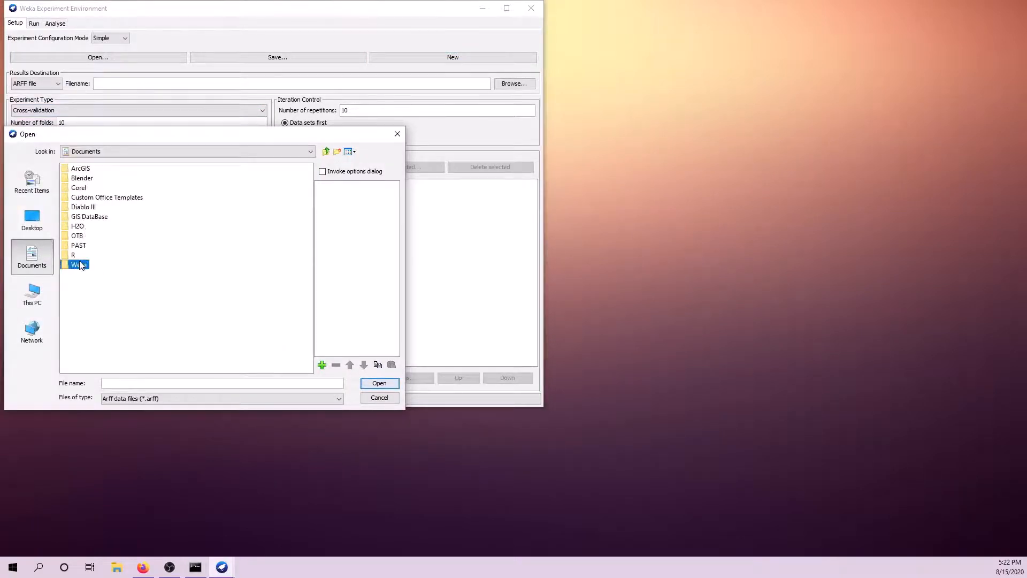
left_click(85, 179)
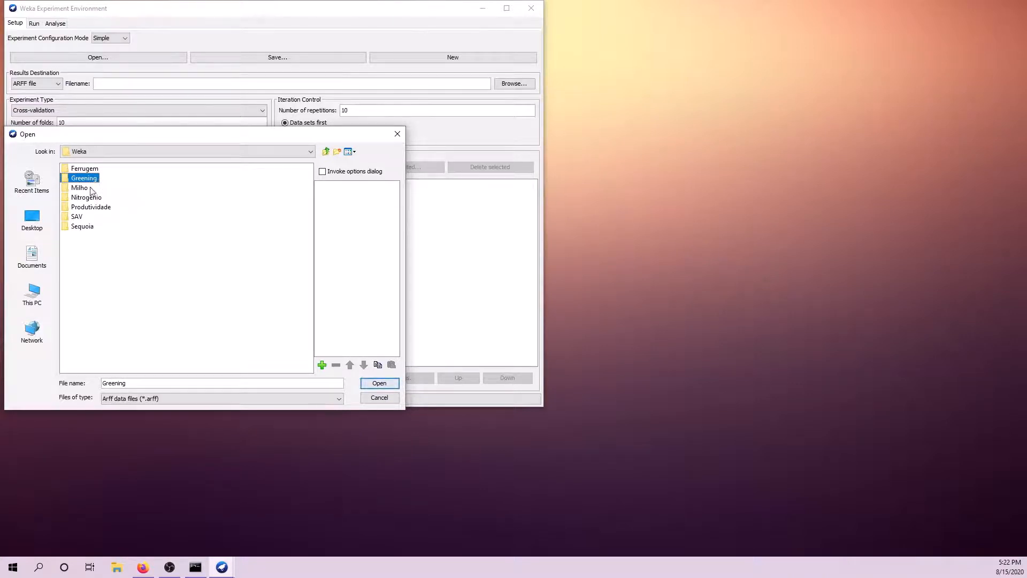
left_click(85, 169)
double_click(84, 179)
left_click(104, 179)
left_click(378, 384)
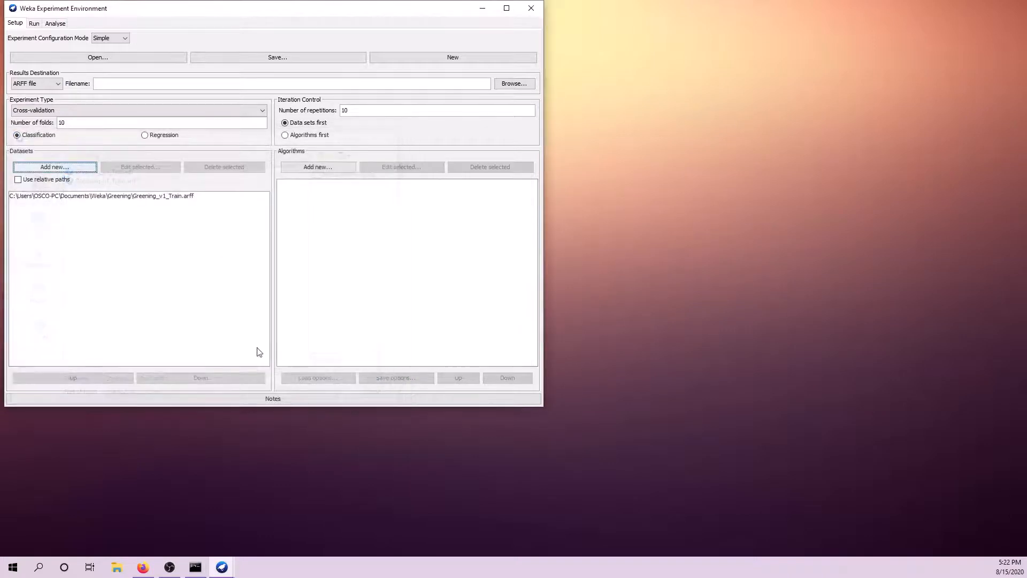
- Add the REPTree tree classifier with its default settings to the experiment's algorithms
left_click(332, 167)
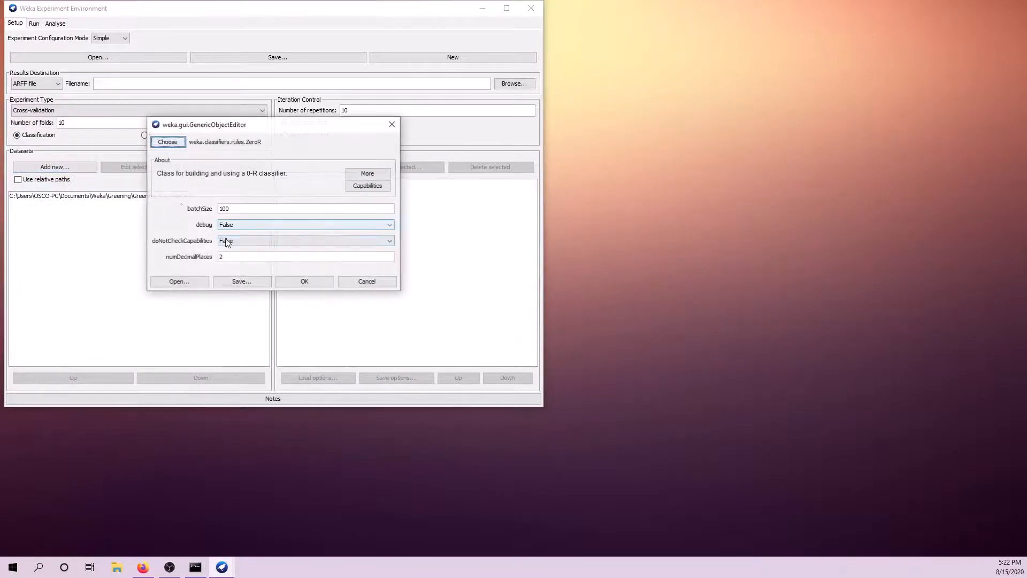
left_click(169, 142)
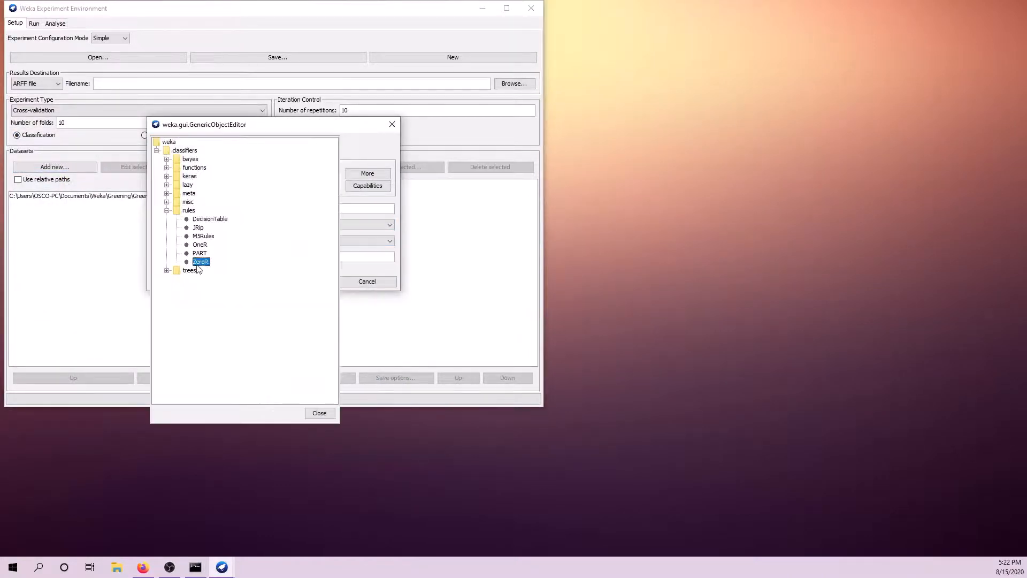
left_click(166, 270)
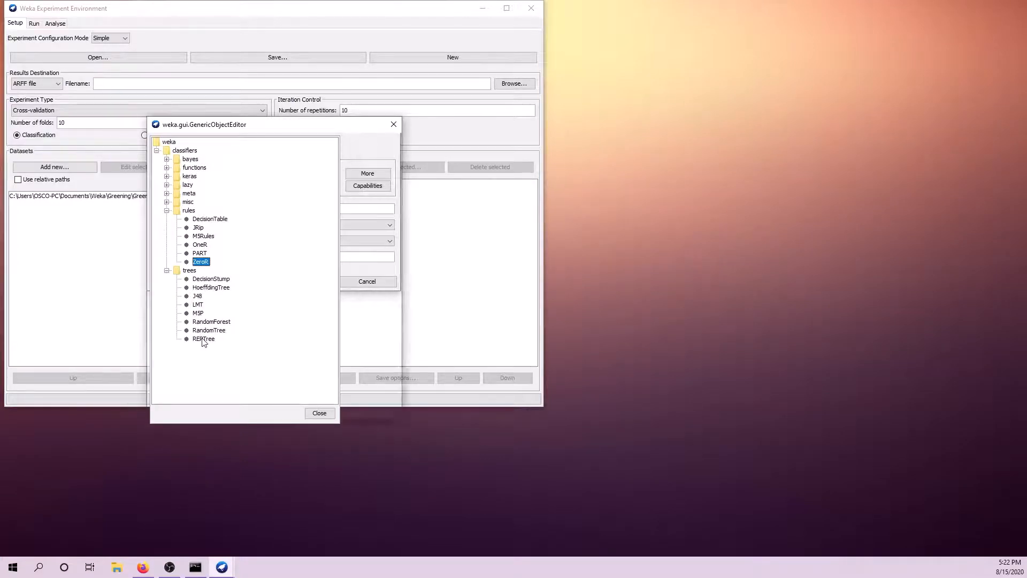
left_click(204, 339)
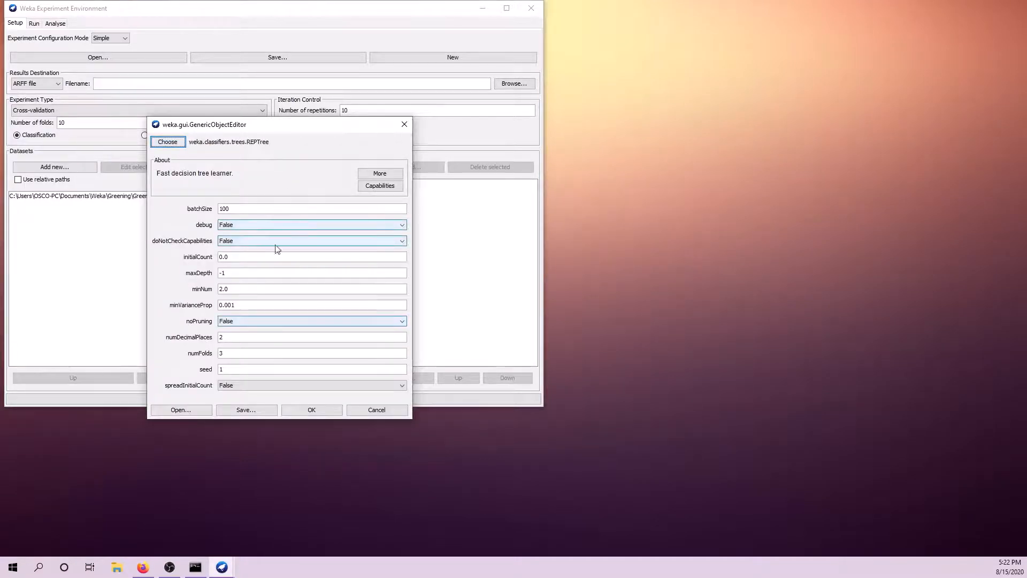
left_click(312, 412)
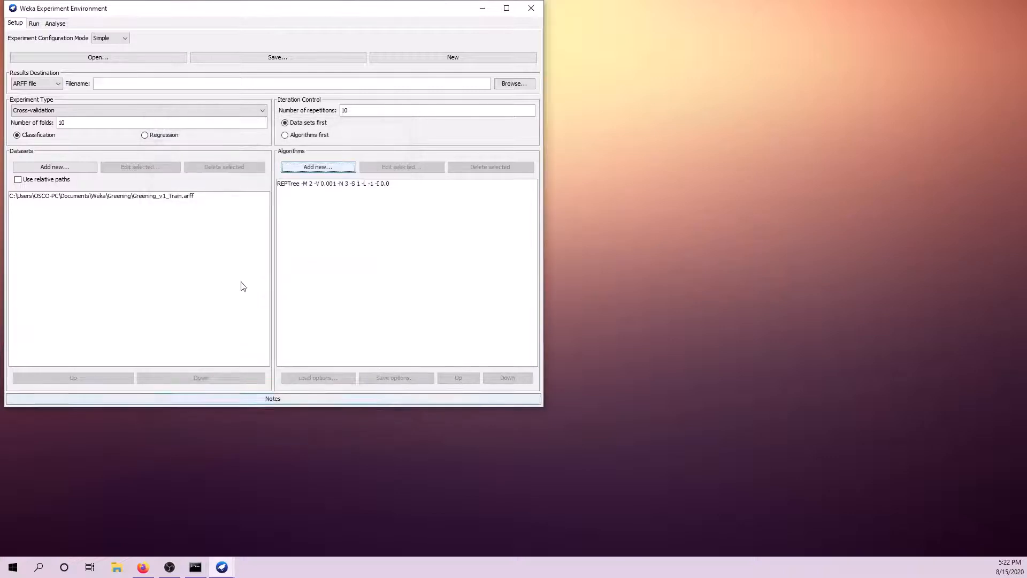
- Set the number of repetitions to 10 and run the cross-validation experiment
left_click(354, 113)
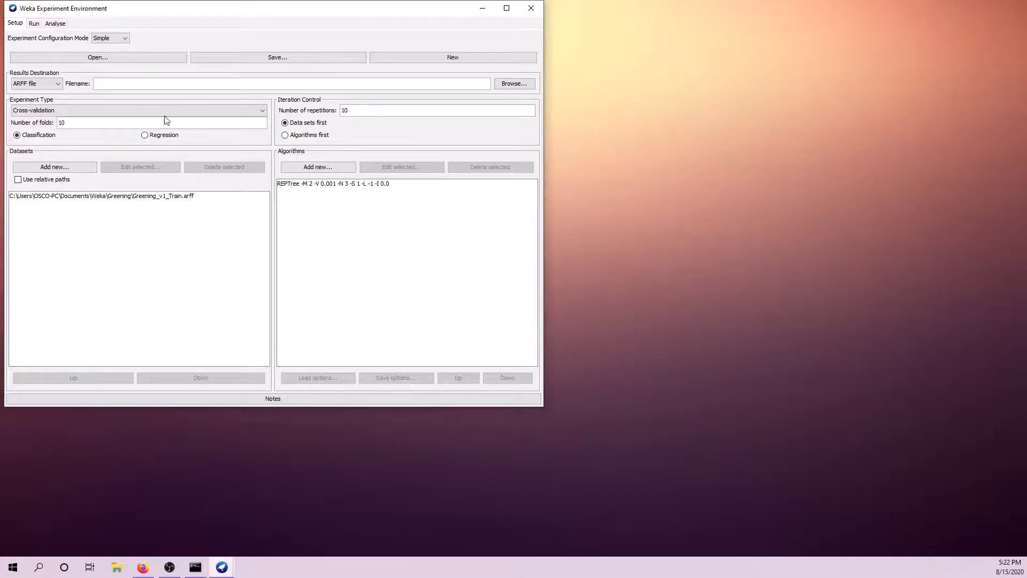
left_click_drag(357, 109, 337, 110)
left_click(357, 109)
type("0")
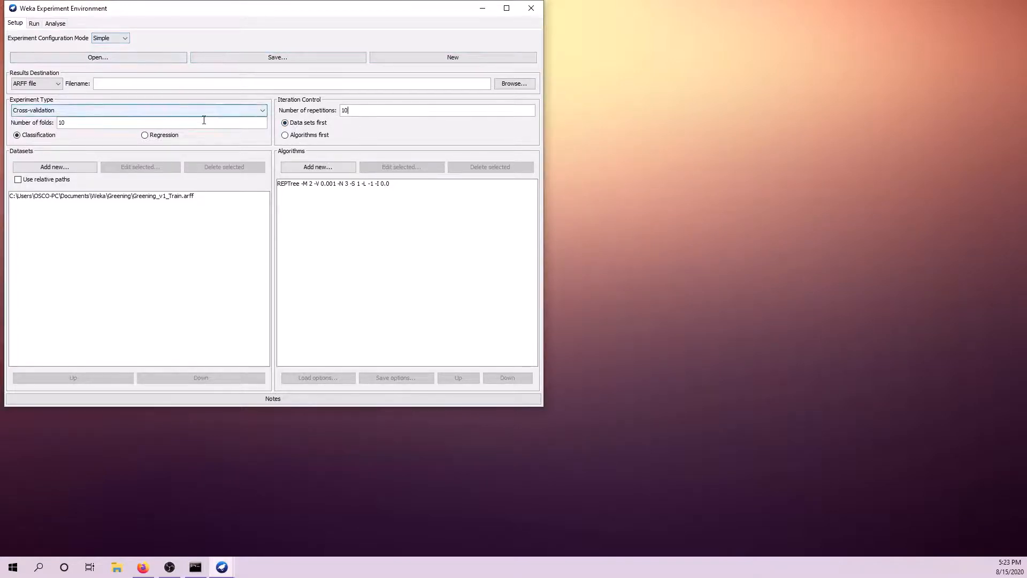
left_click(34, 23)
left_click(42, 46)
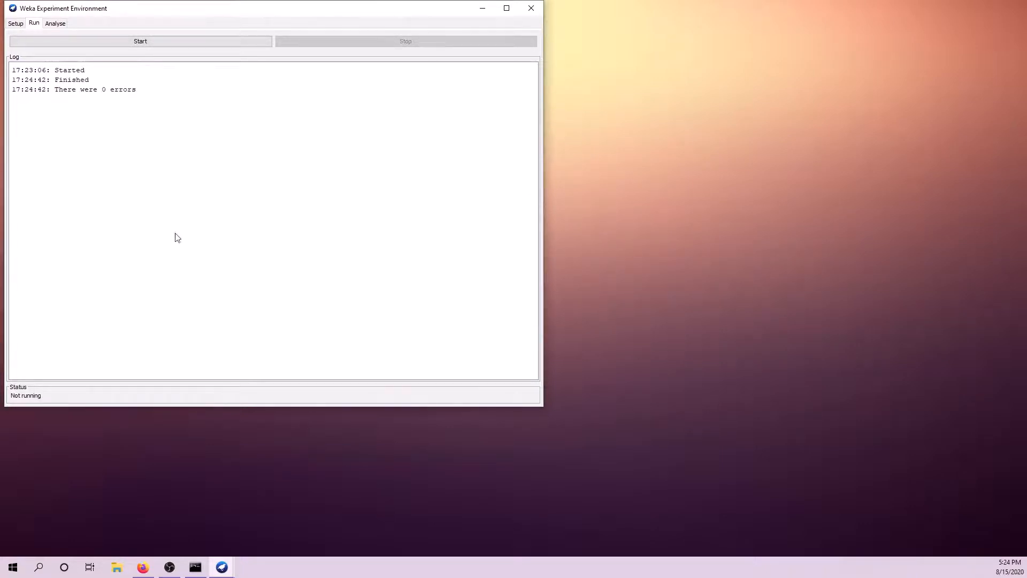
- Load the finished experiment's results for analysis and open them in the Weka Explorer
left_click(61, 24)
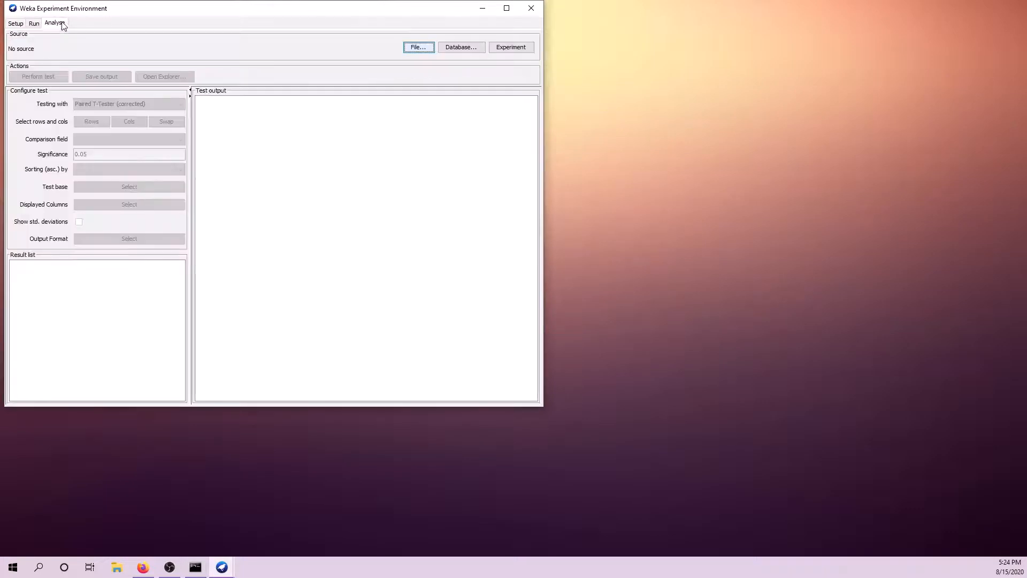
left_click(510, 48)
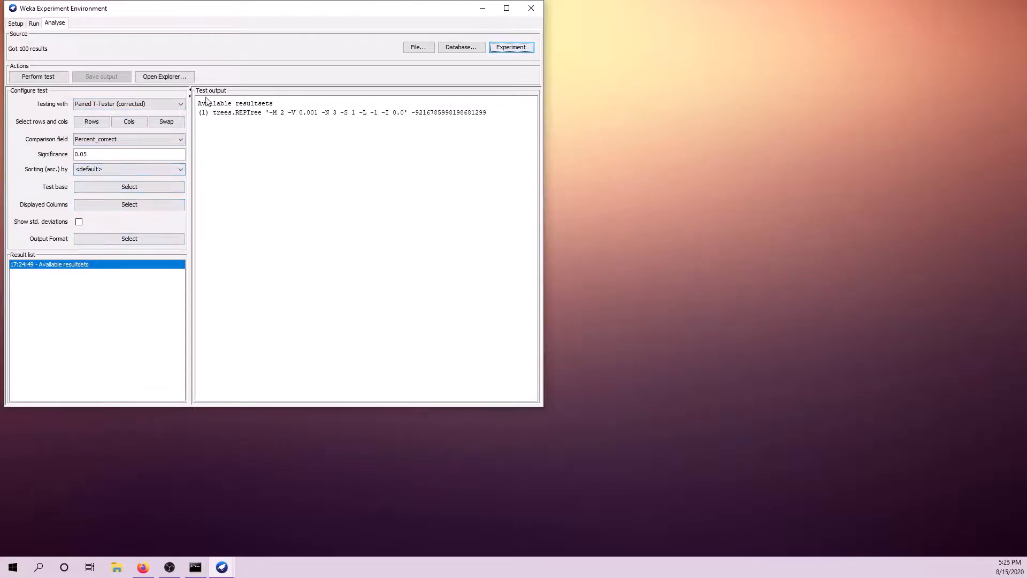
left_click(178, 80)
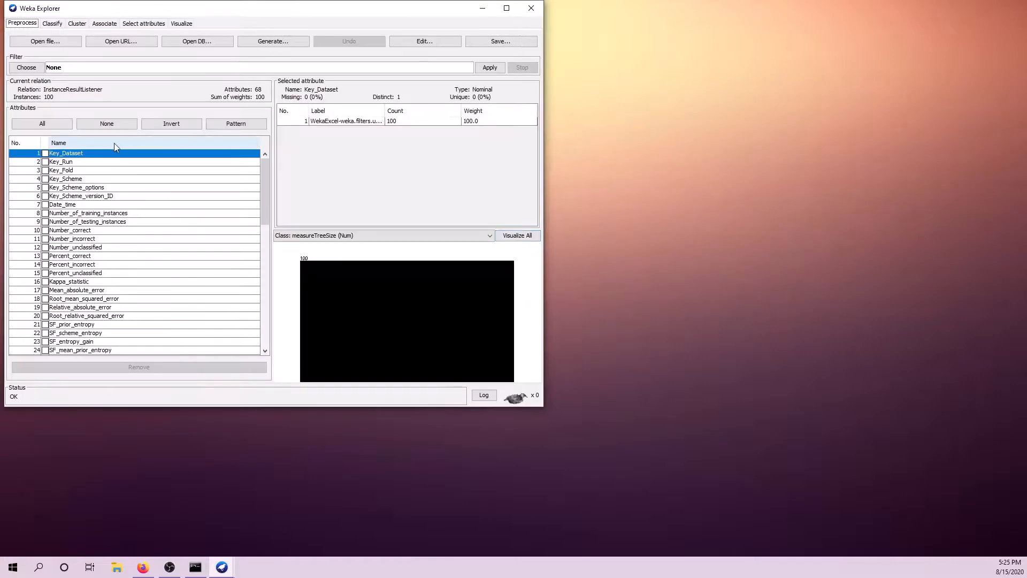
- Save the results as the Excel spreadsheet Experimenter_Example_2.xlsx in the Weka Greening folder in Documents
left_click(500, 41)
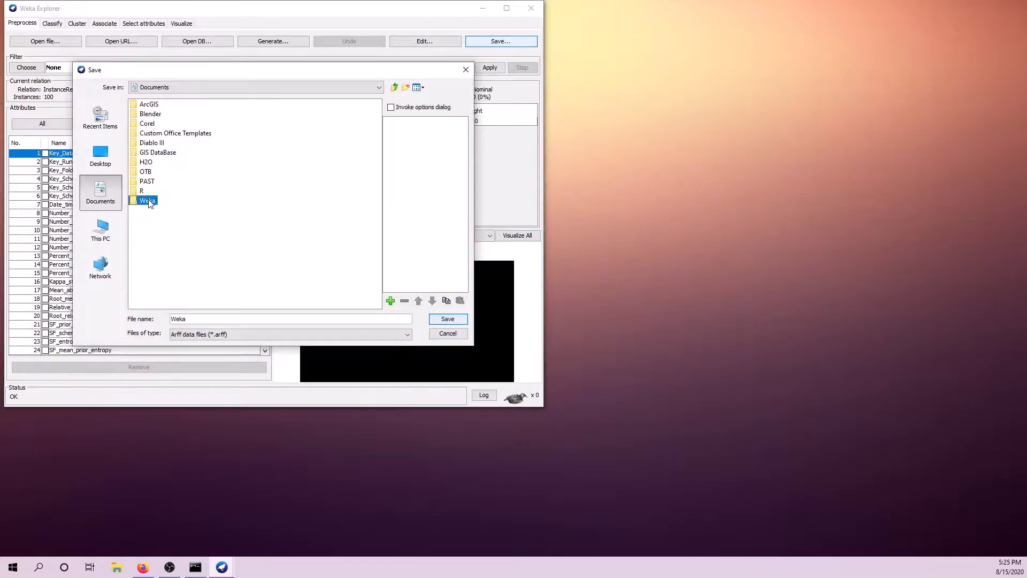
double_click(148, 201)
left_click(160, 115)
double_click(160, 114)
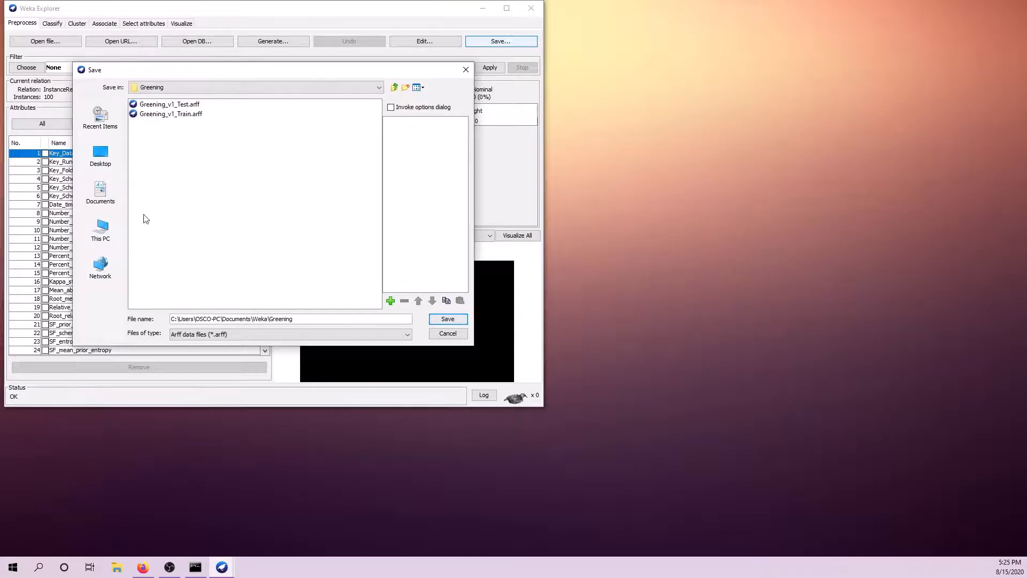
left_click(220, 334)
left_click(220, 387)
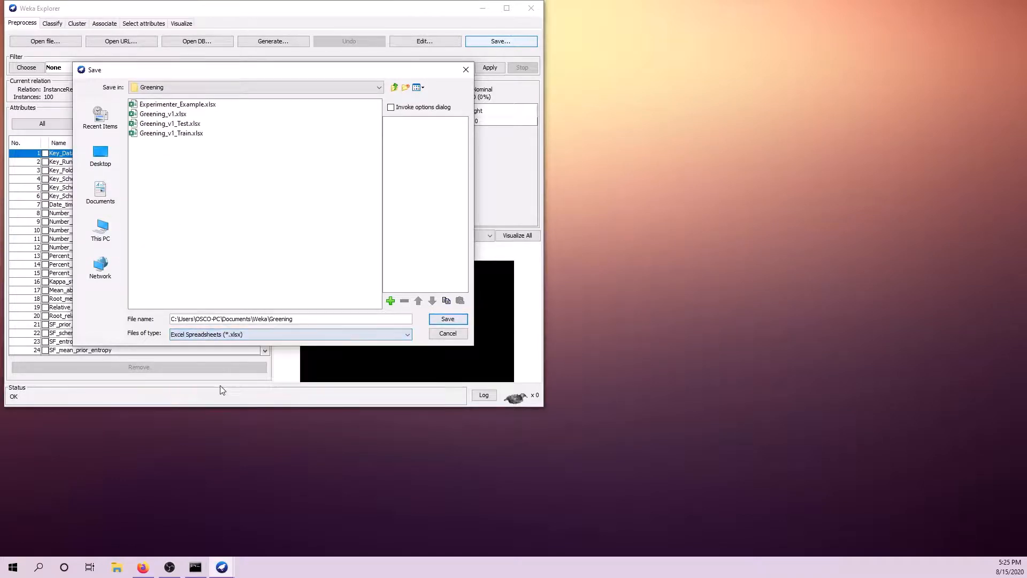
left_click(202, 106)
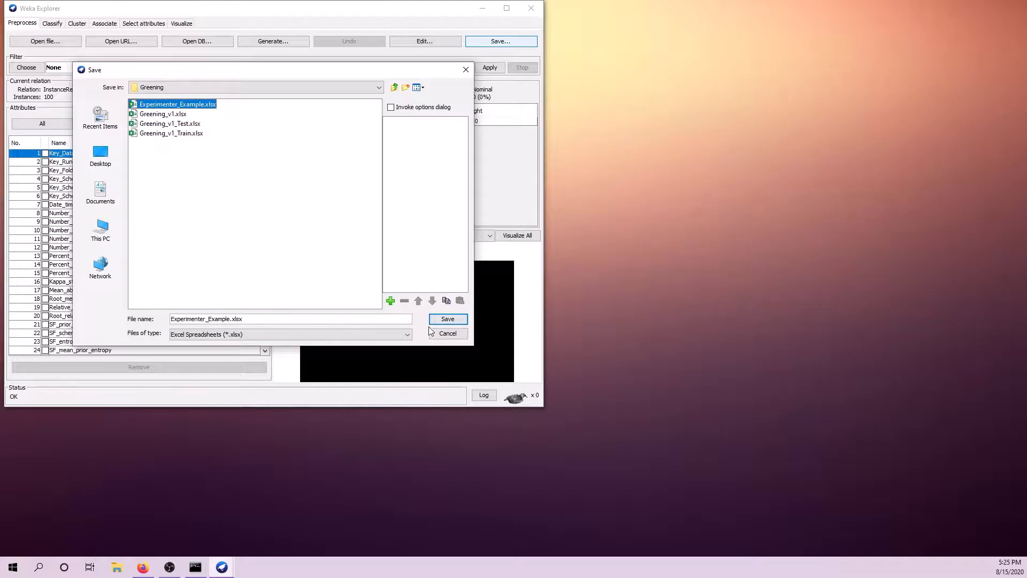
left_click(231, 319)
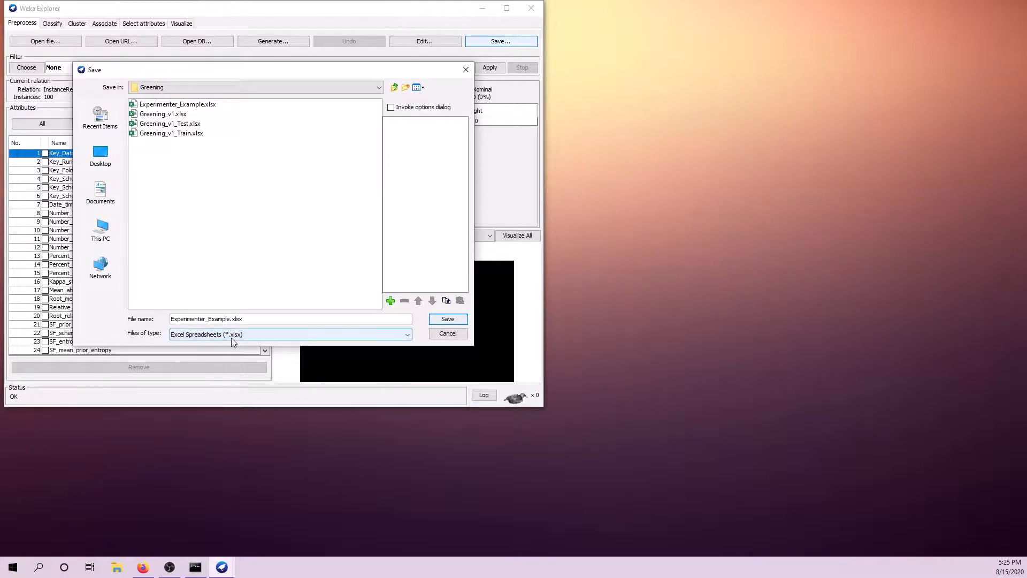
type("_v1")
key("Return")
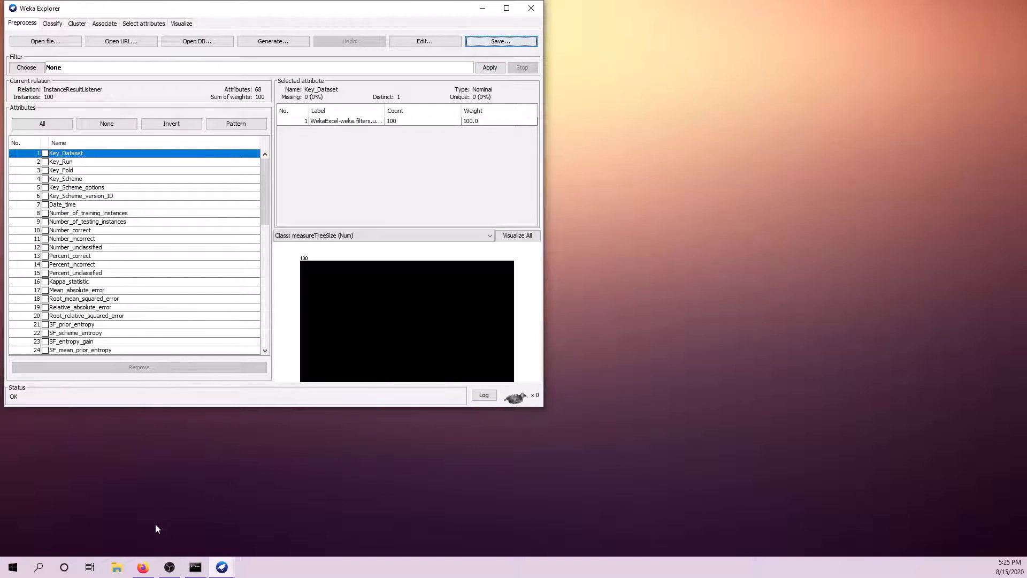
- Switch to File Explorer and open Experimenter_Example_2.xlsx from the Weka Greening folder in Documents
left_click(116, 568)
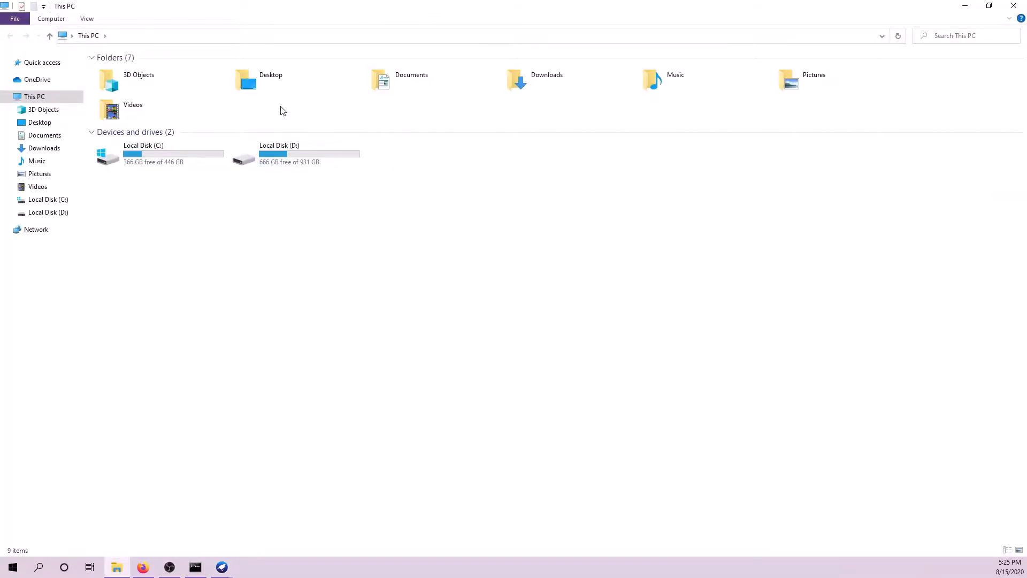
left_click(440, 89)
double_click(440, 88)
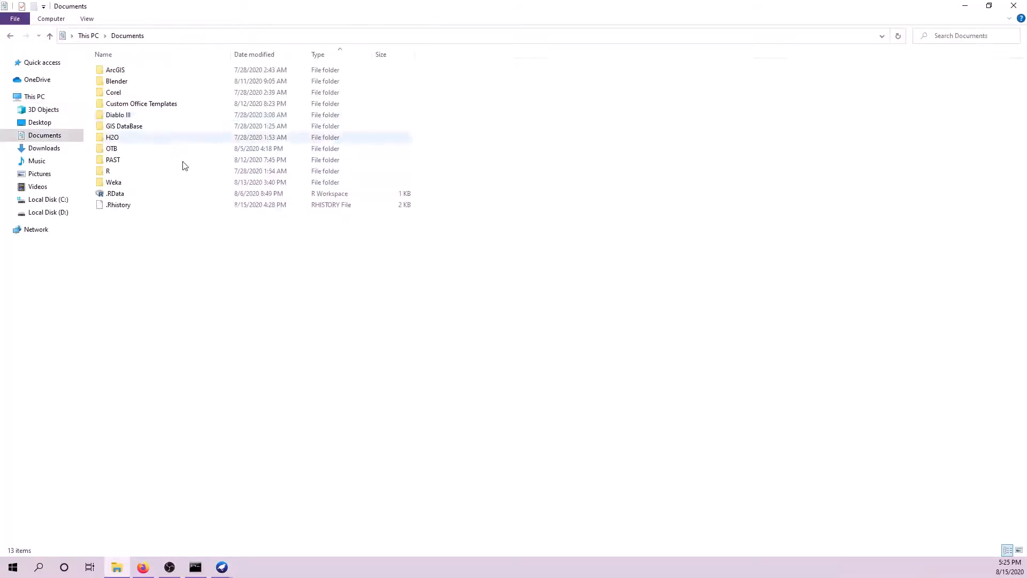
double_click(128, 186)
double_click(143, 82)
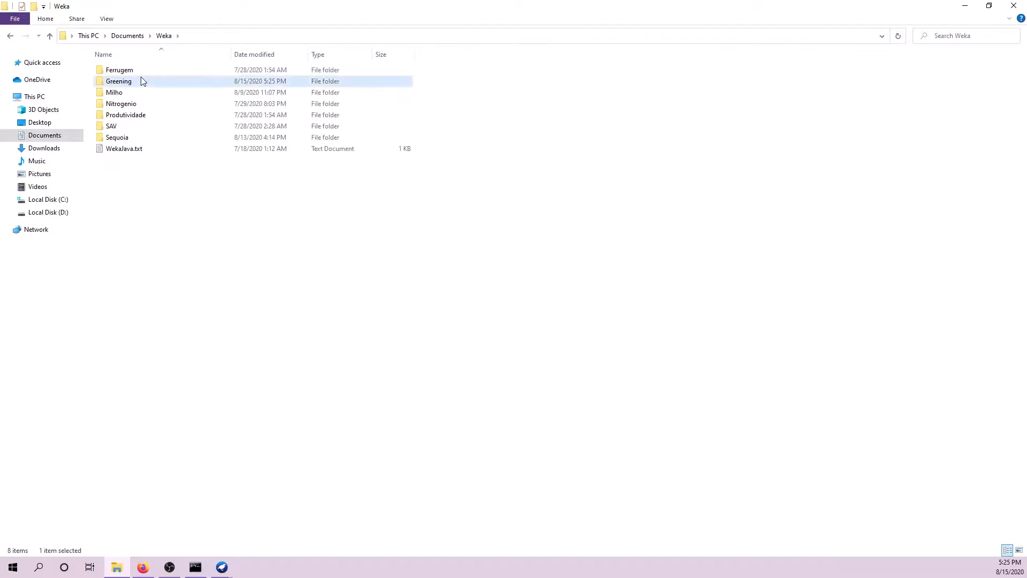
double_click(150, 108)
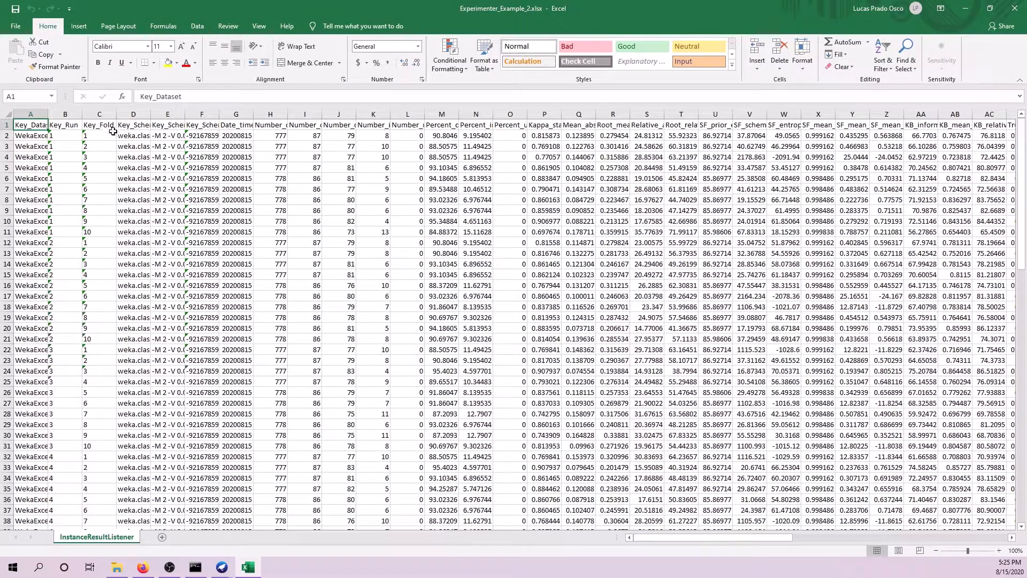
- Delete the columns from Key_Scheme through IR_recall and all columns after F_measure
left_click_drag(134, 115, 893, 114)
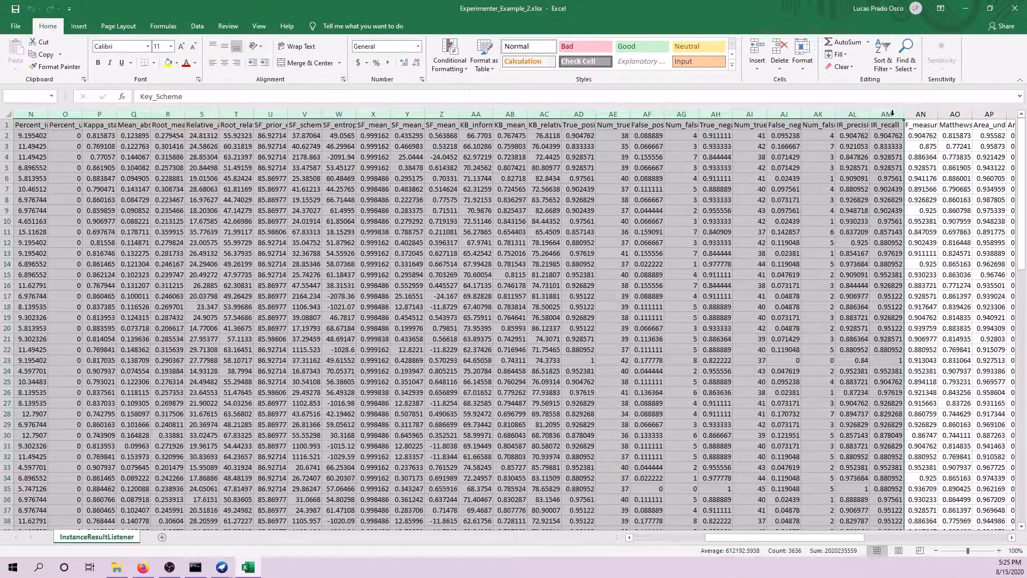
right_click(893, 114)
left_click(906, 206)
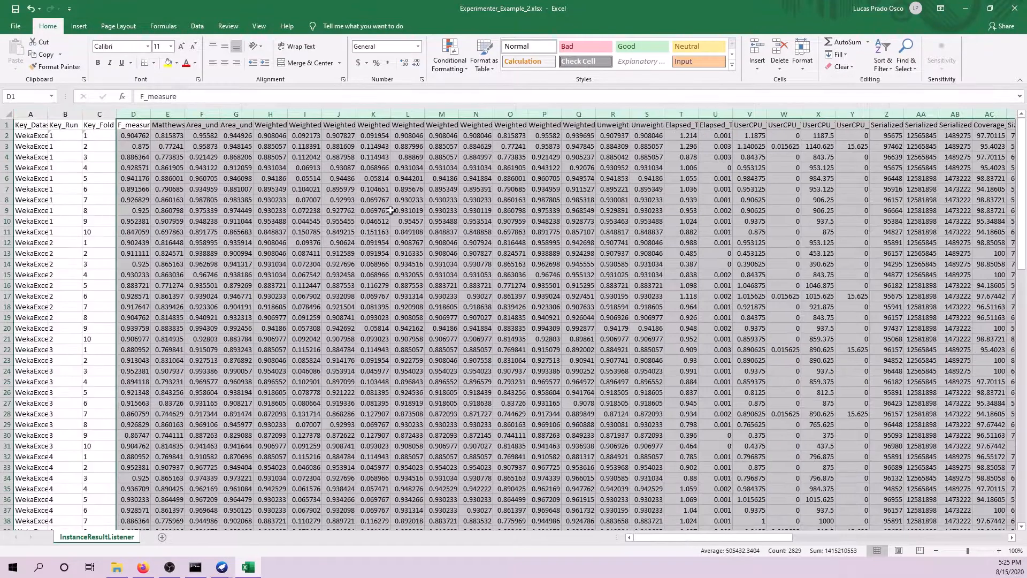
left_click(236, 200)
left_click_drag(168, 114, 648, 115)
right_click(649, 116)
left_click(676, 202)
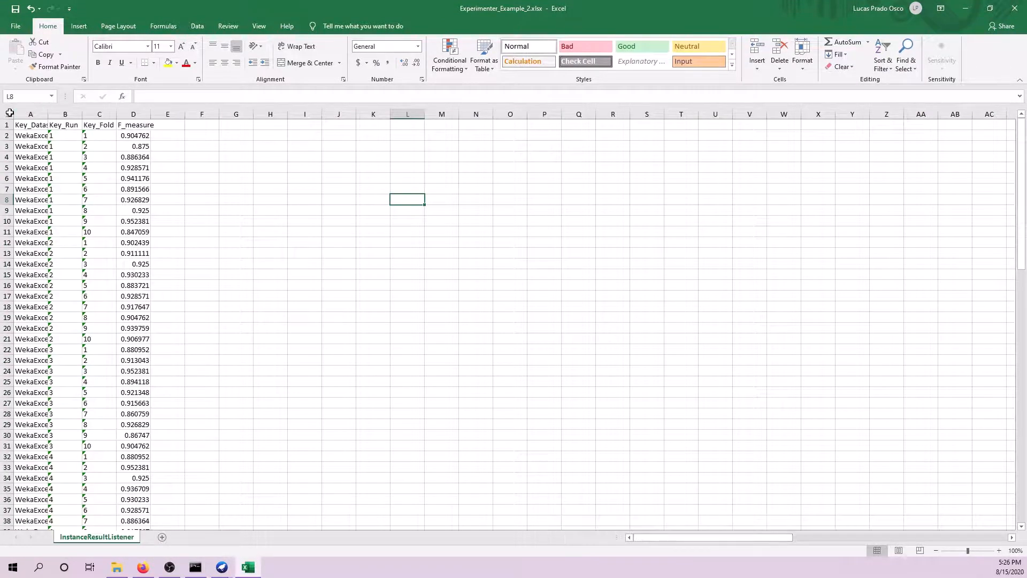
- Fit the Key_Dataset column's width to its contents and delete that column
double_click(48, 114)
left_click(140, 114)
left_click(353, 167)
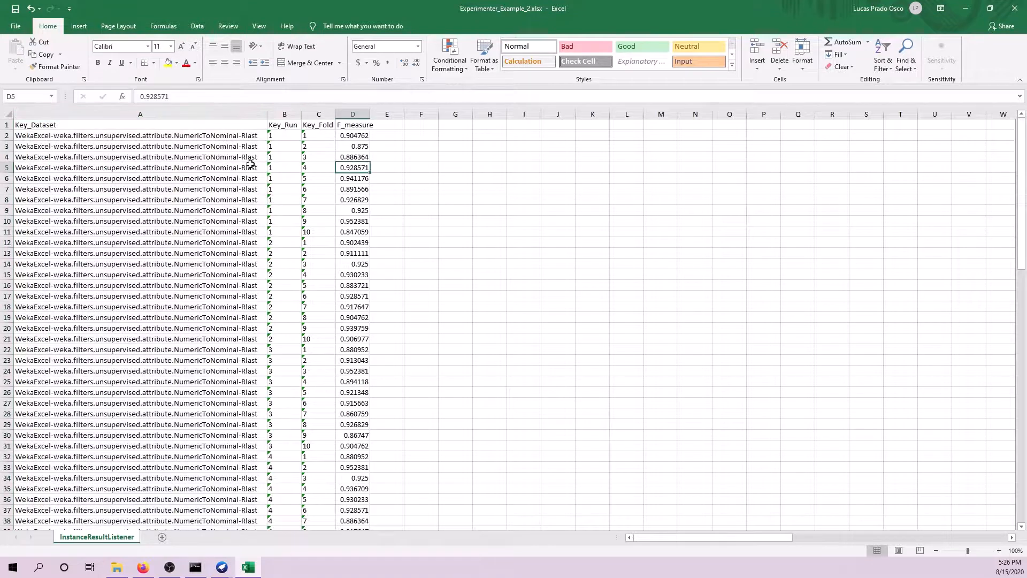
left_click(121, 114)
right_click(122, 114)
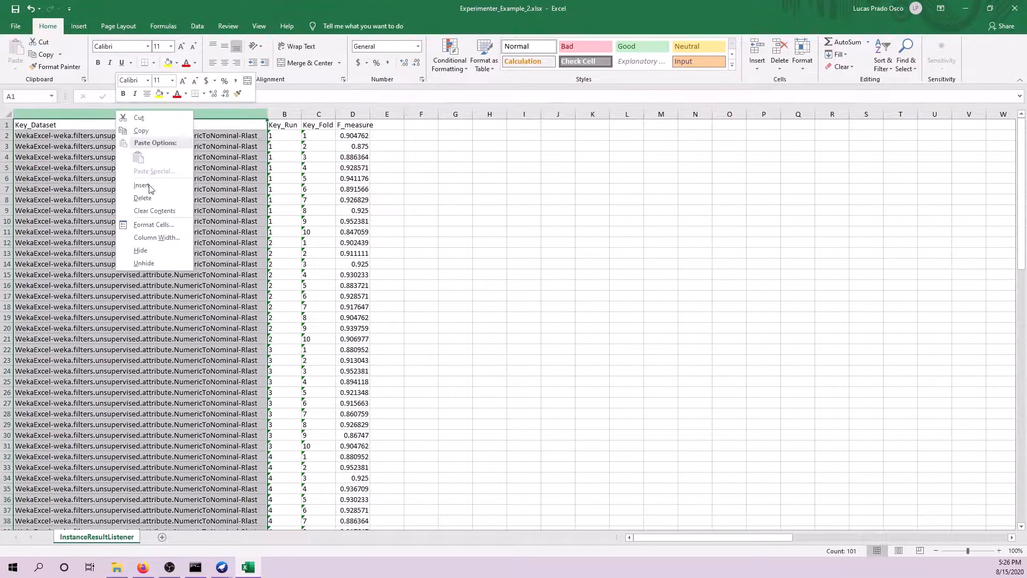
left_click(148, 200)
left_click(249, 190)
- Format the whole sheet with middle and left alignment and font size 10
left_click(8, 114)
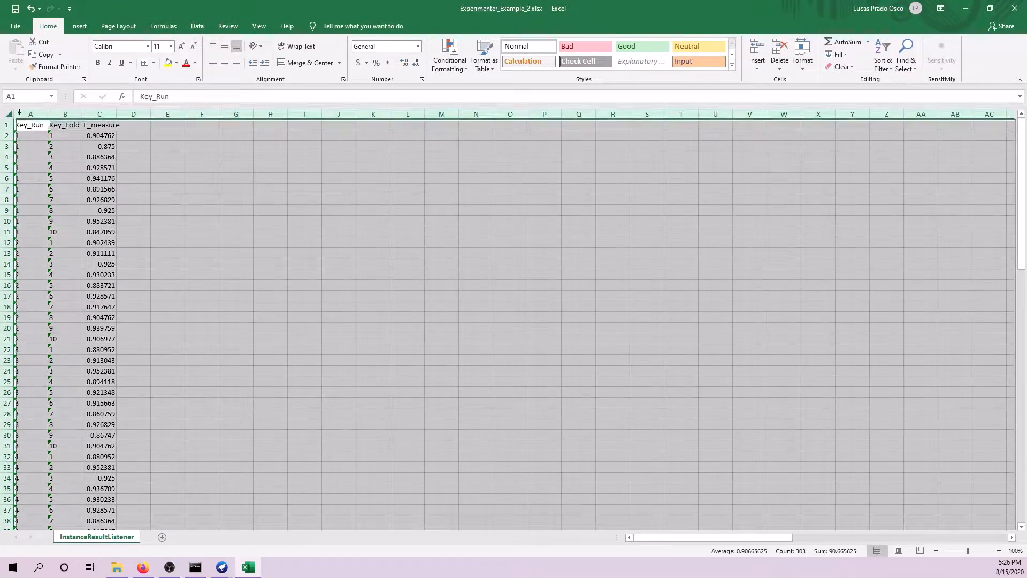
left_click(225, 47)
left_click(213, 64)
left_click(194, 46)
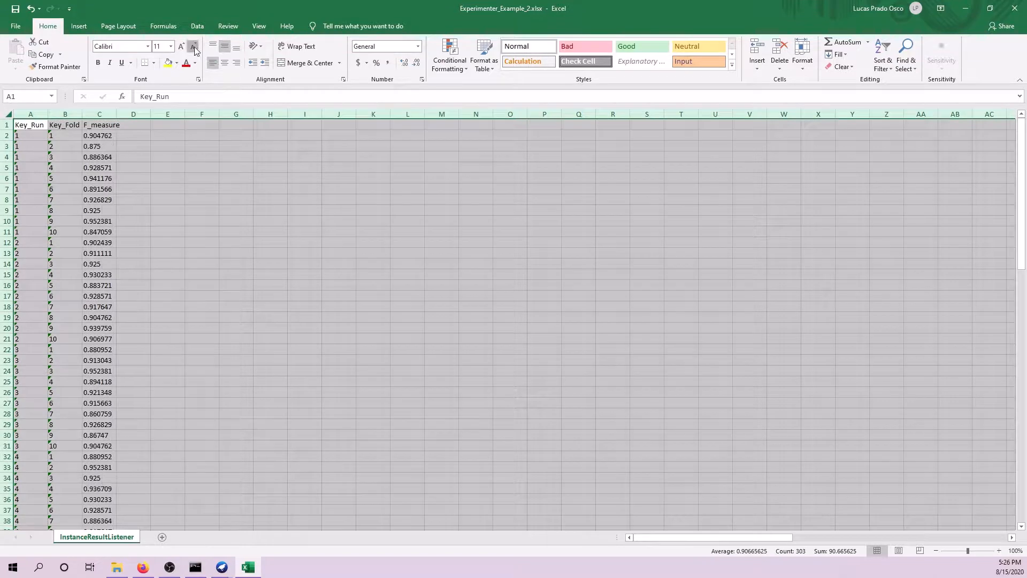
left_click(162, 194)
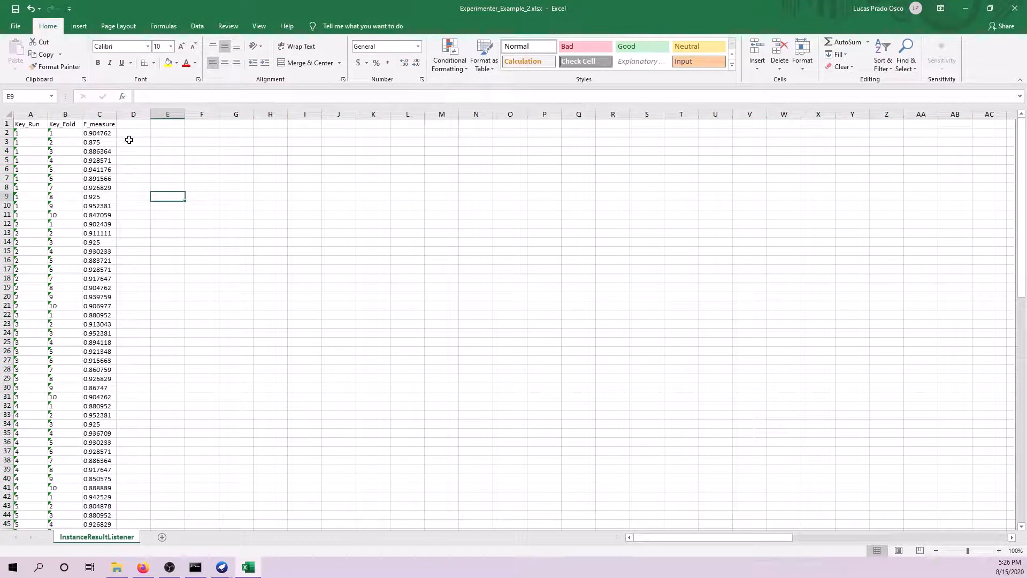
- Examine the ten folds of run 1 in Key_Run and Key_Fold together with their F_measure values
left_click_drag(19, 131, 22, 214)
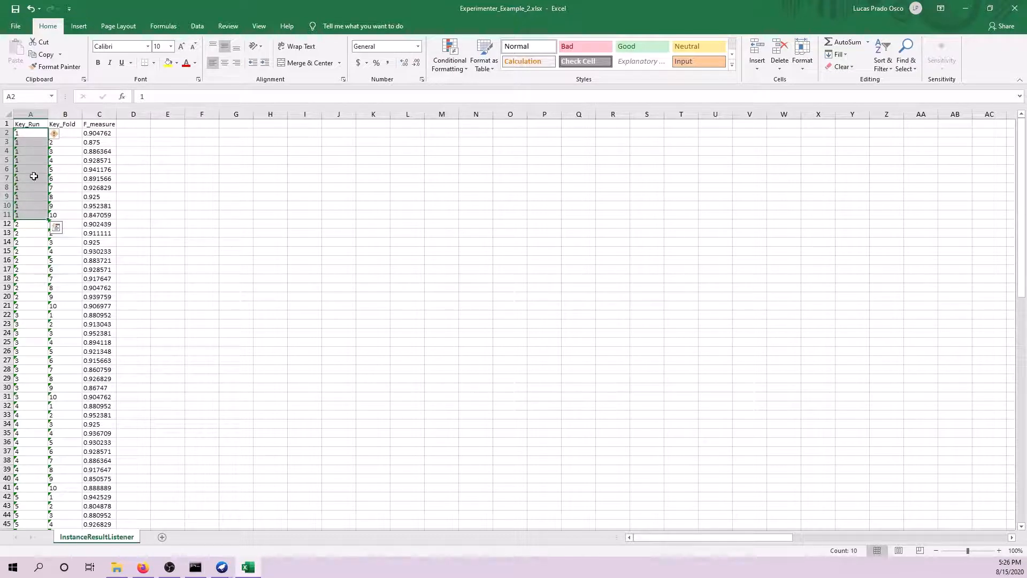
left_click(133, 180)
left_click_drag(24, 133, 23, 215)
left_click(140, 169)
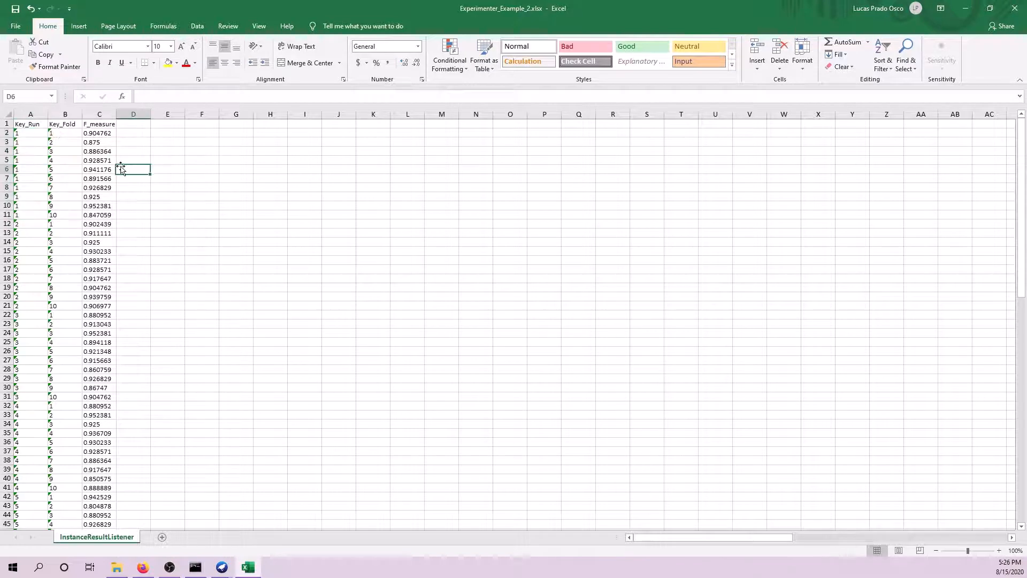
left_click(27, 132)
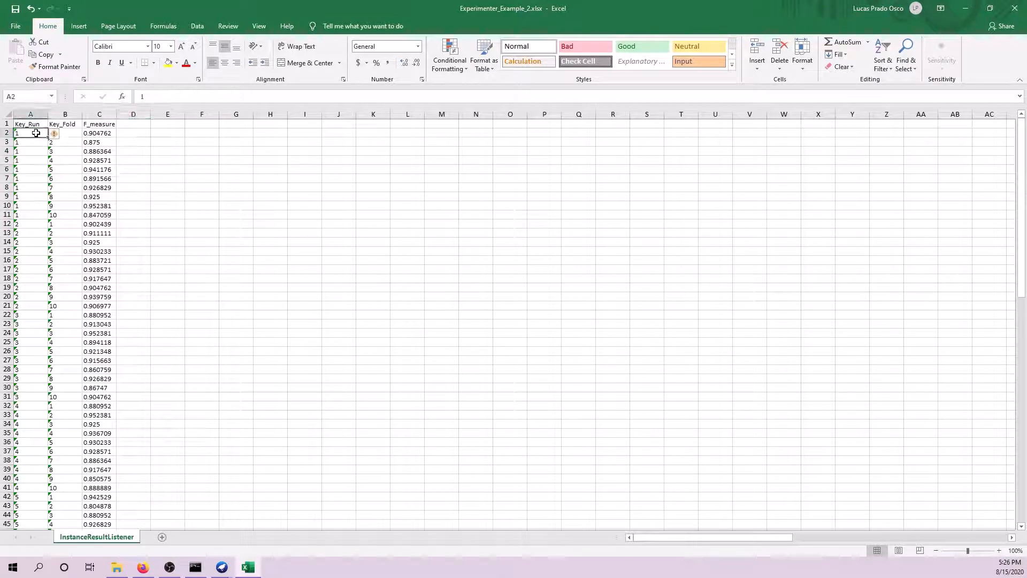
left_click(95, 142)
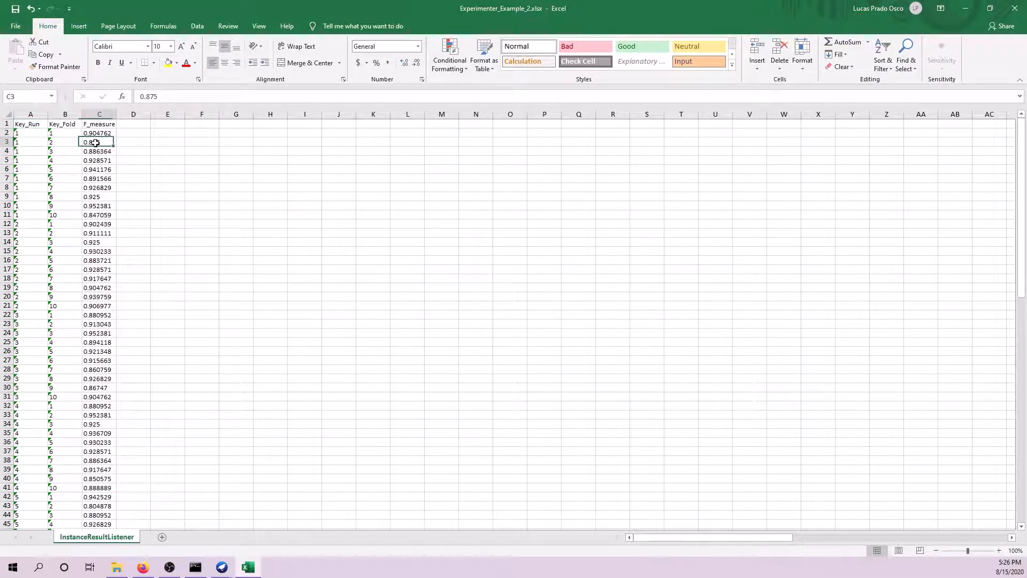
left_click(54, 133)
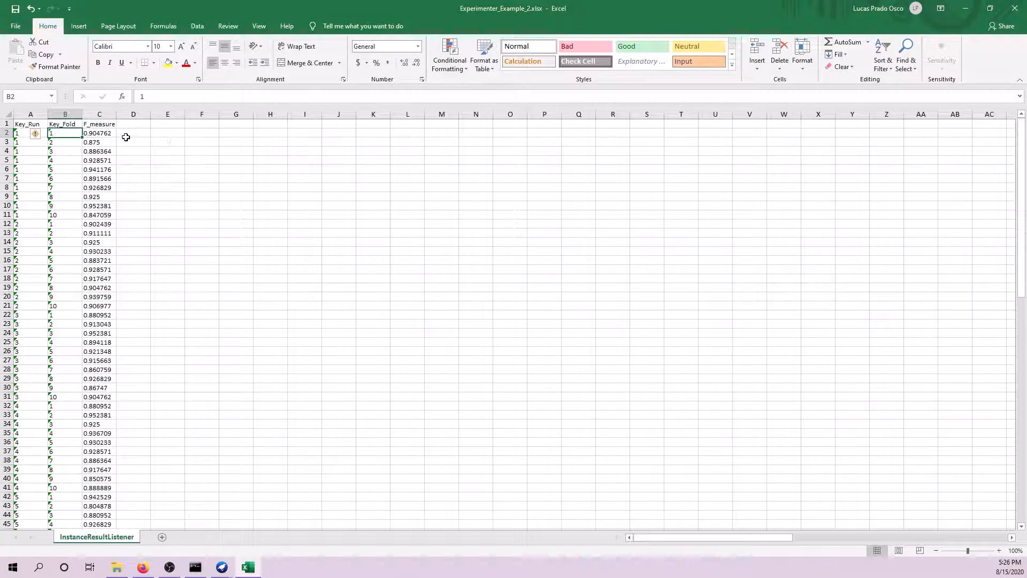
left_click(88, 133)
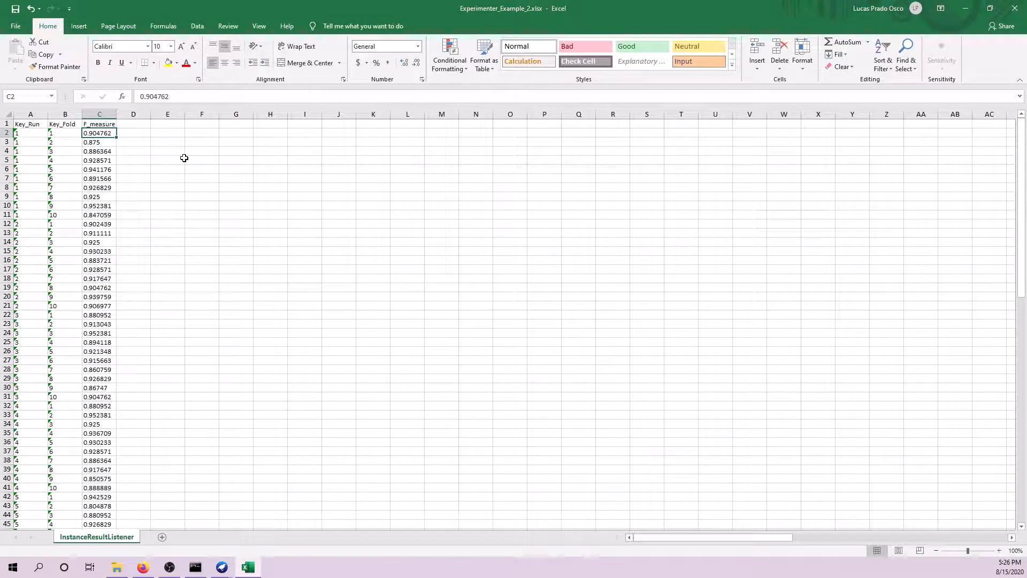
left_click(31, 142)
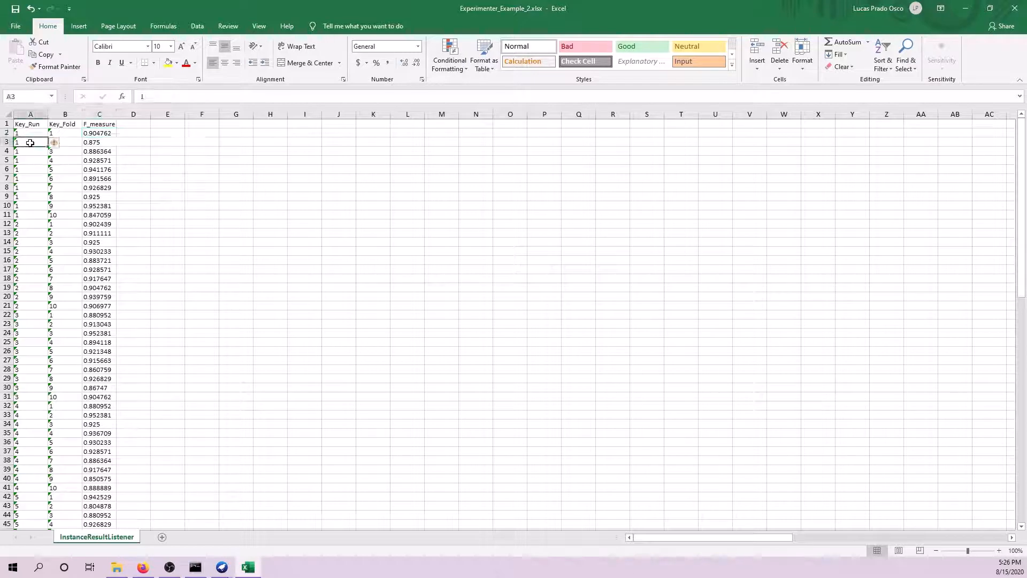
left_click(72, 143)
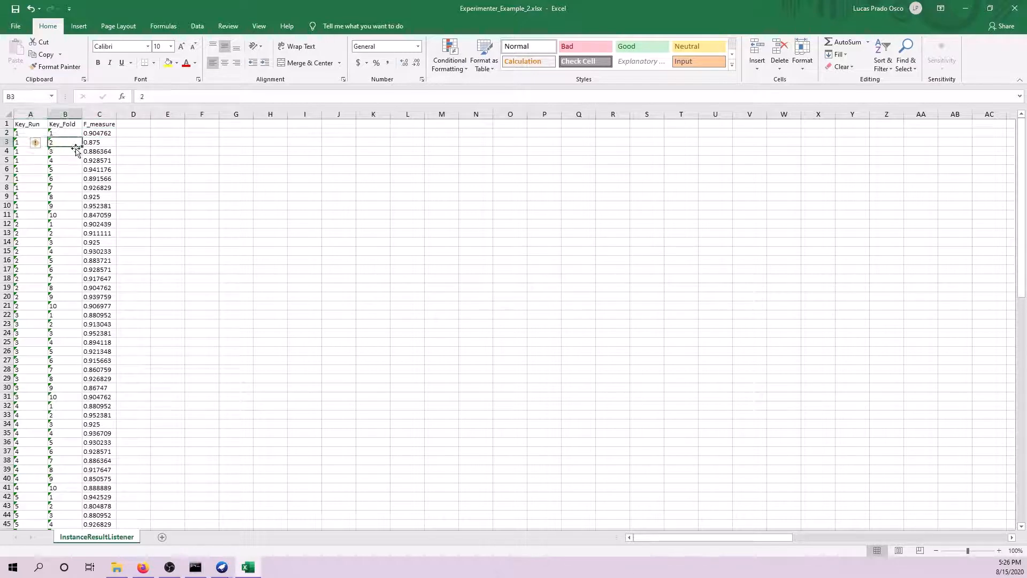
left_click(106, 143)
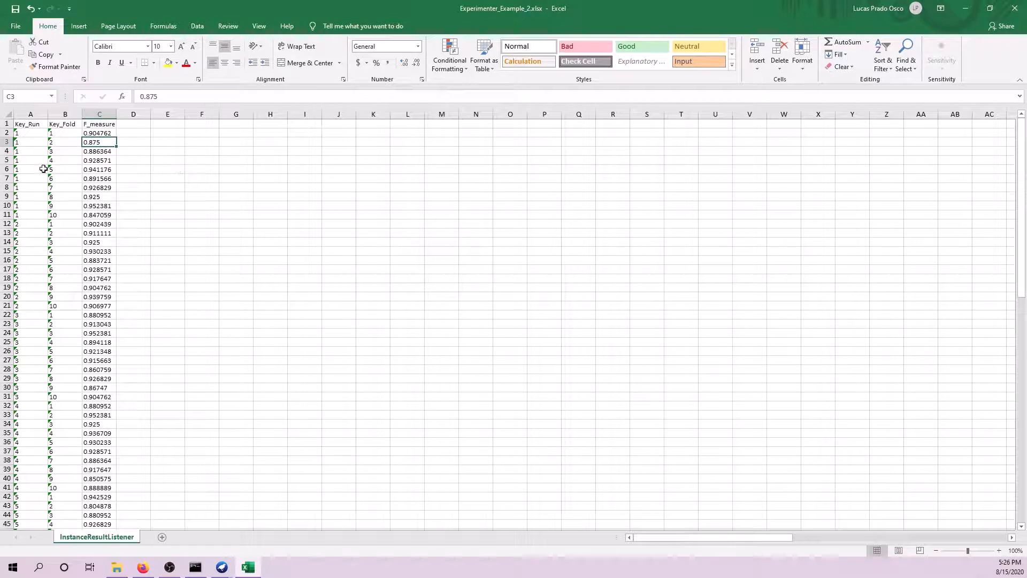
left_click(63, 153)
left_click(107, 150)
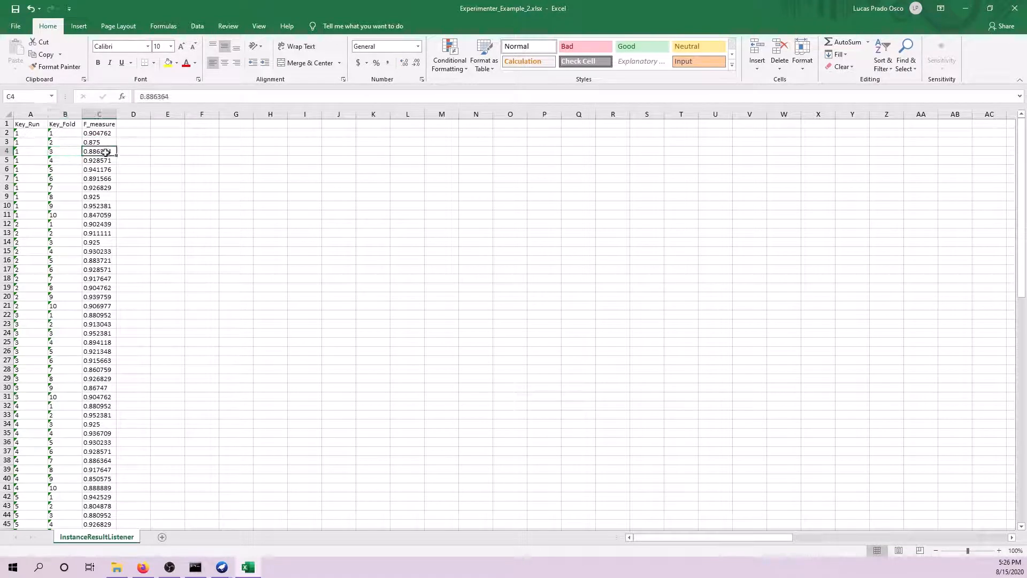
left_click(63, 163)
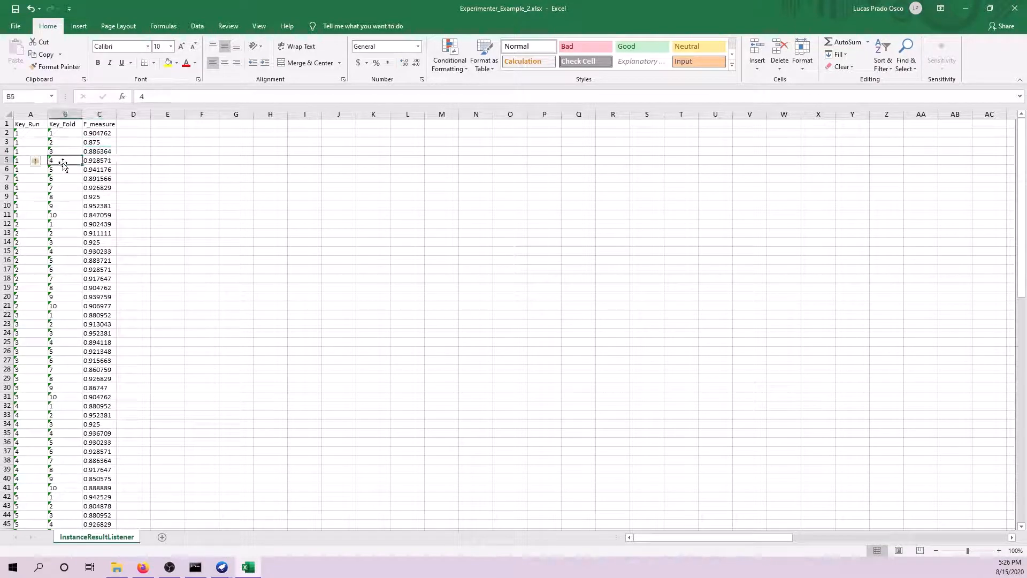
left_click(103, 162)
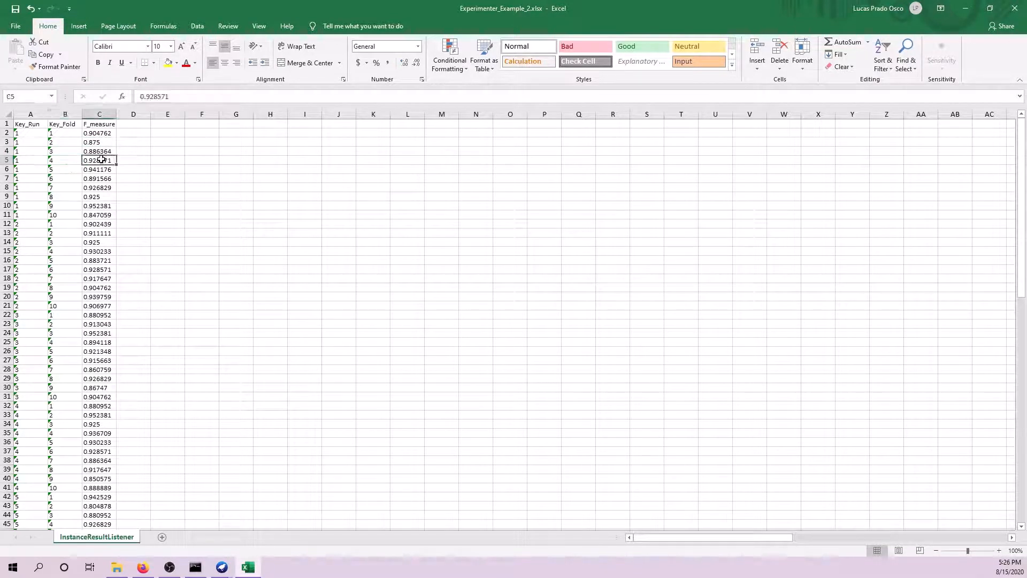
left_click(61, 171)
left_click(101, 170)
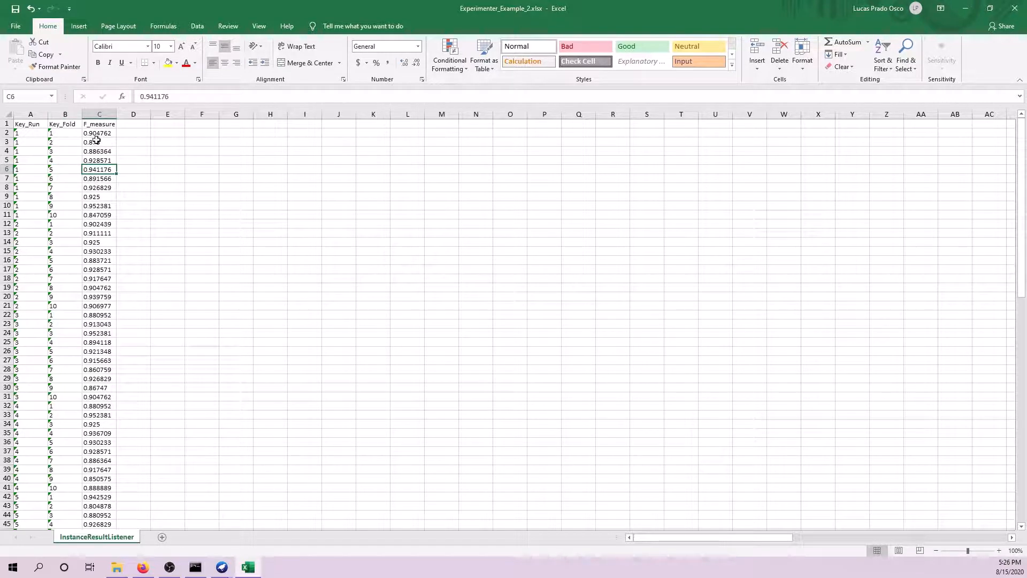
left_click_drag(96, 134, 51, 134)
left_click_drag(102, 215, 100, 133)
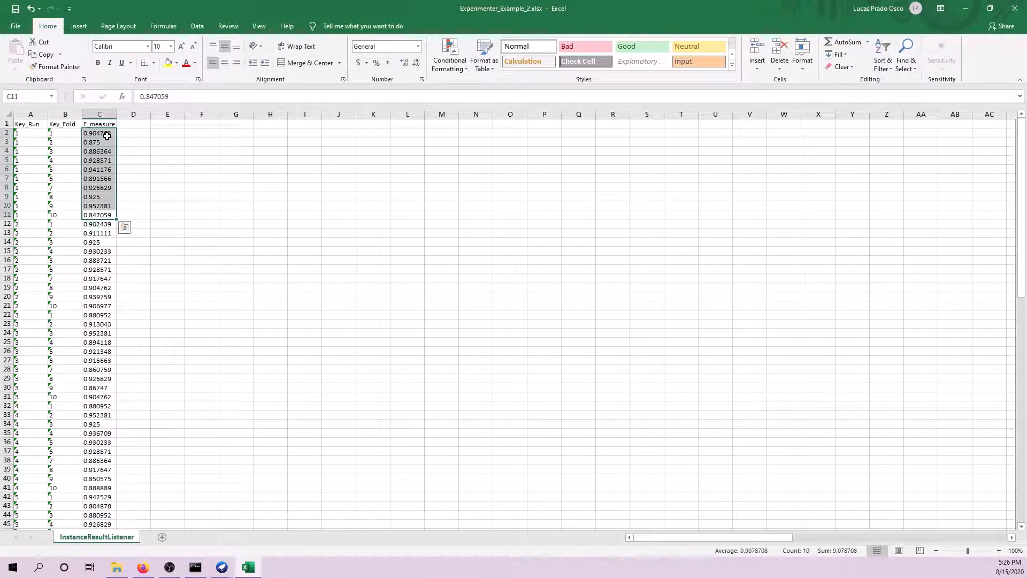
- Examine the folds of run 2 in Key_Run and Key_Fold together with their F_measure values
left_click(172, 213)
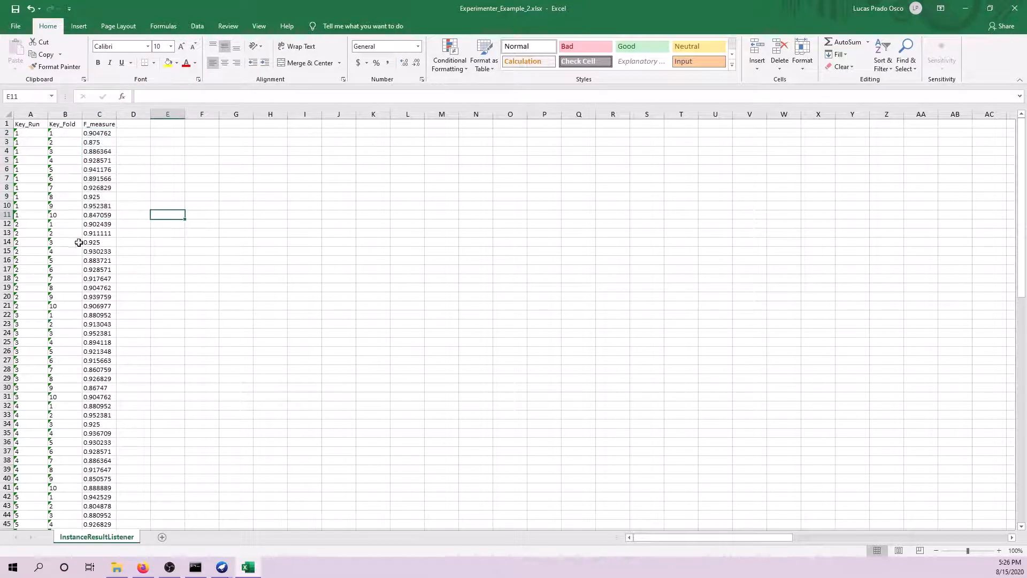
left_click(21, 225)
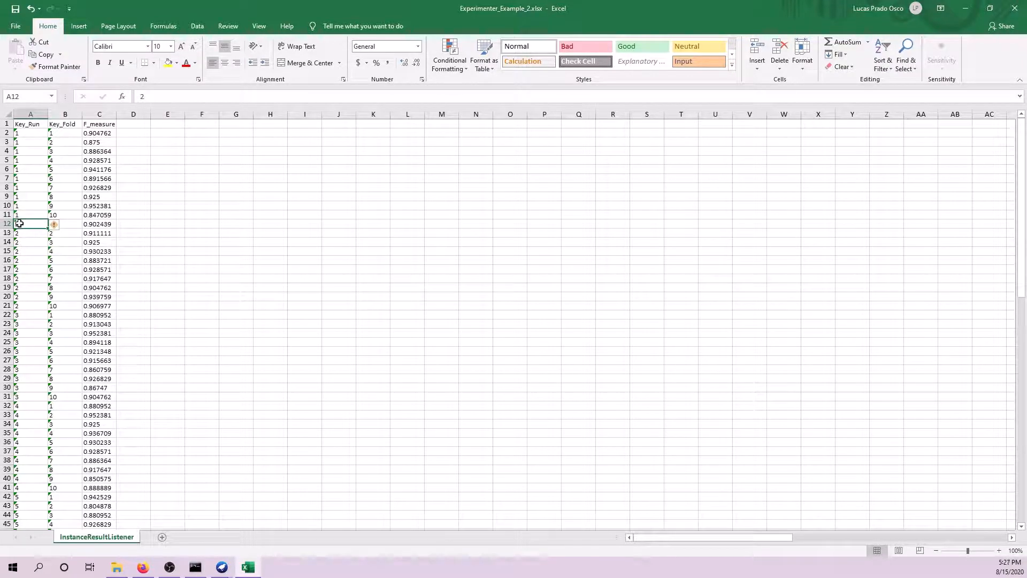
left_click(100, 224)
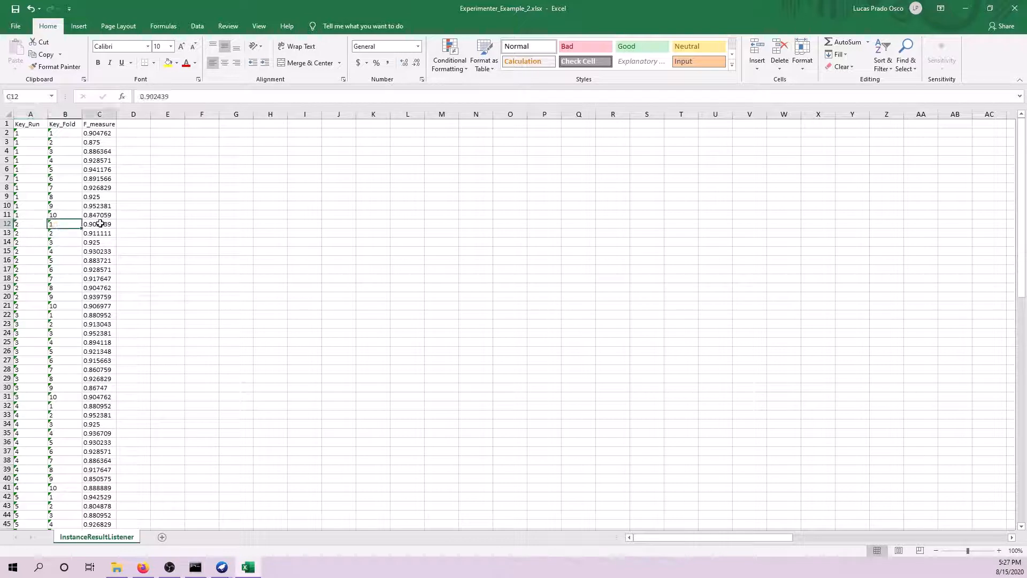
left_click(27, 227)
left_click(61, 225)
left_click(107, 234)
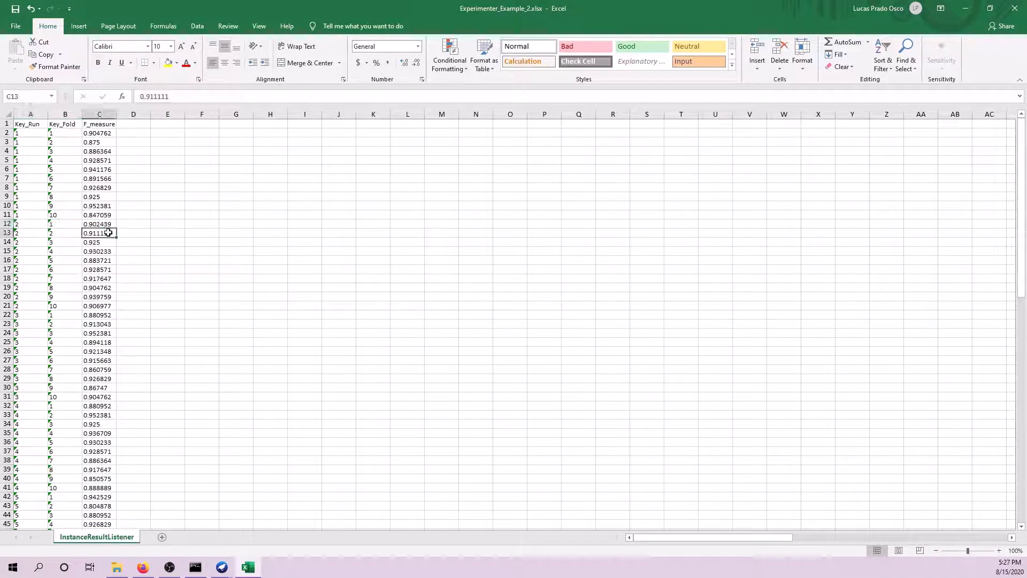
left_click_drag(60, 224, 97, 227)
left_click(101, 233)
left_click(102, 242)
left_click(97, 252)
left_click(96, 261)
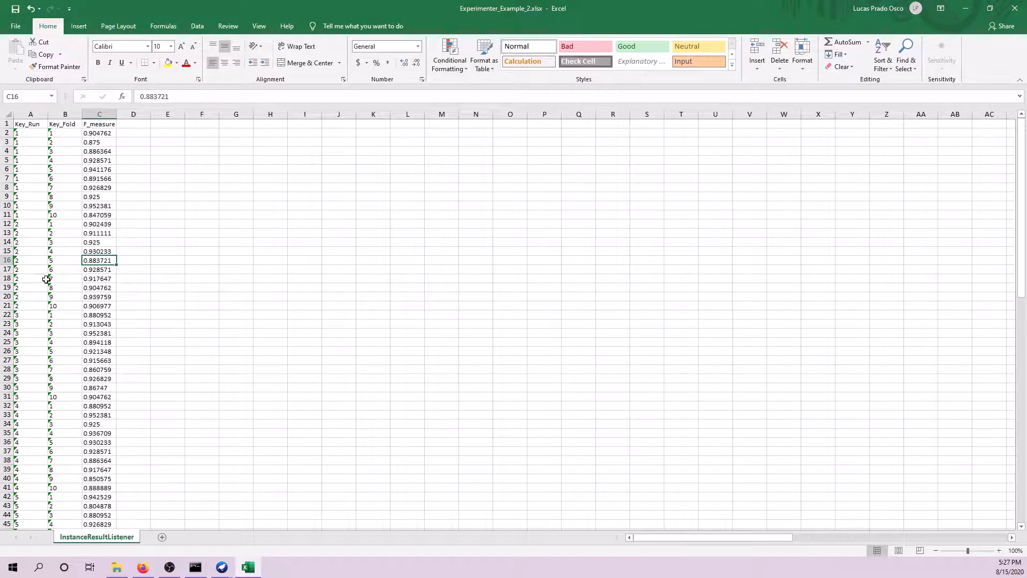
- Review the remaining runs down to run 10 and select the F_measure column from its last value to its header
scroll(46, 278, "down", 2)
scroll(46, 279, "down", 6)
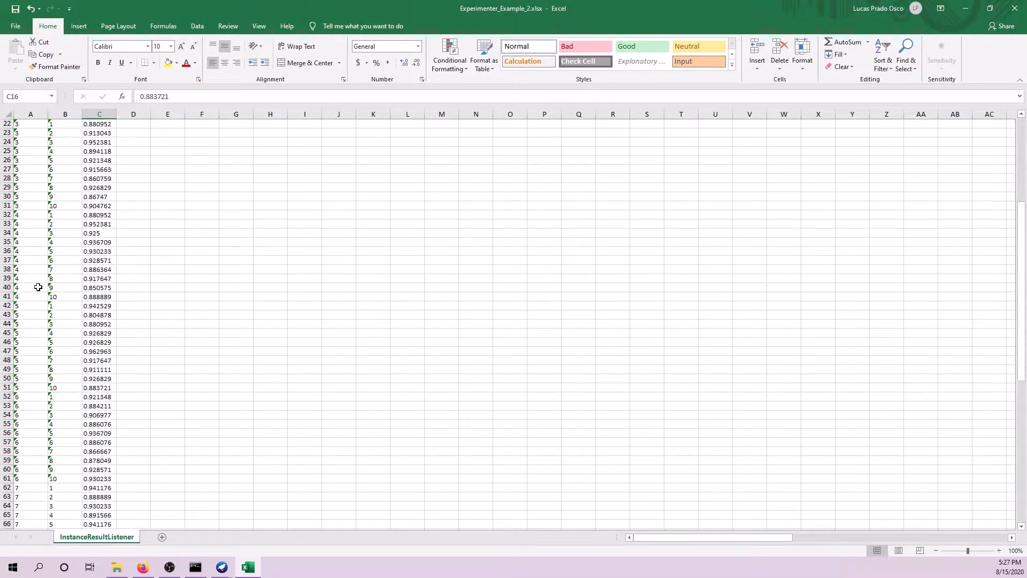
scroll(74, 264, "down", 9)
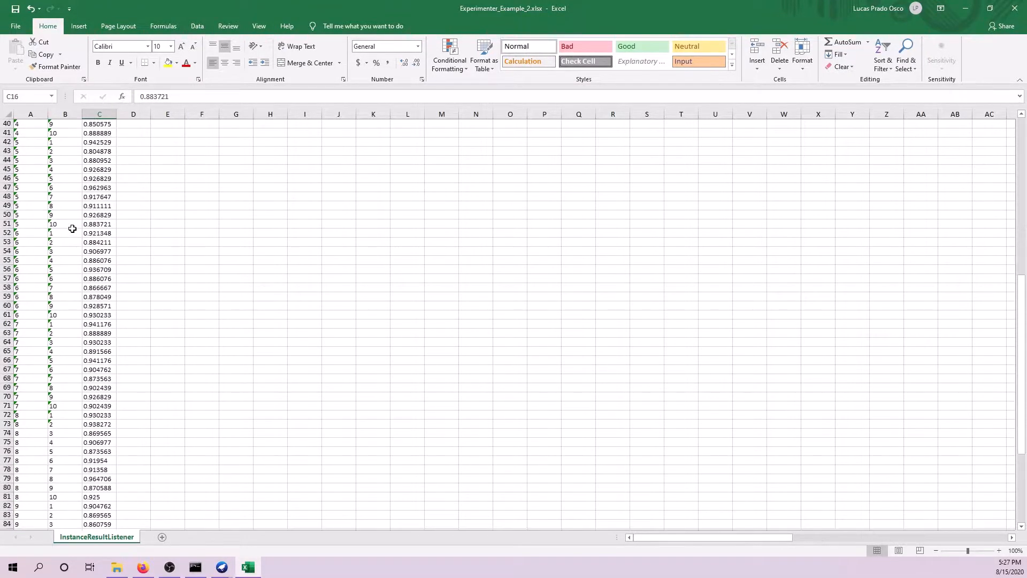
scroll(73, 241, "down", 3)
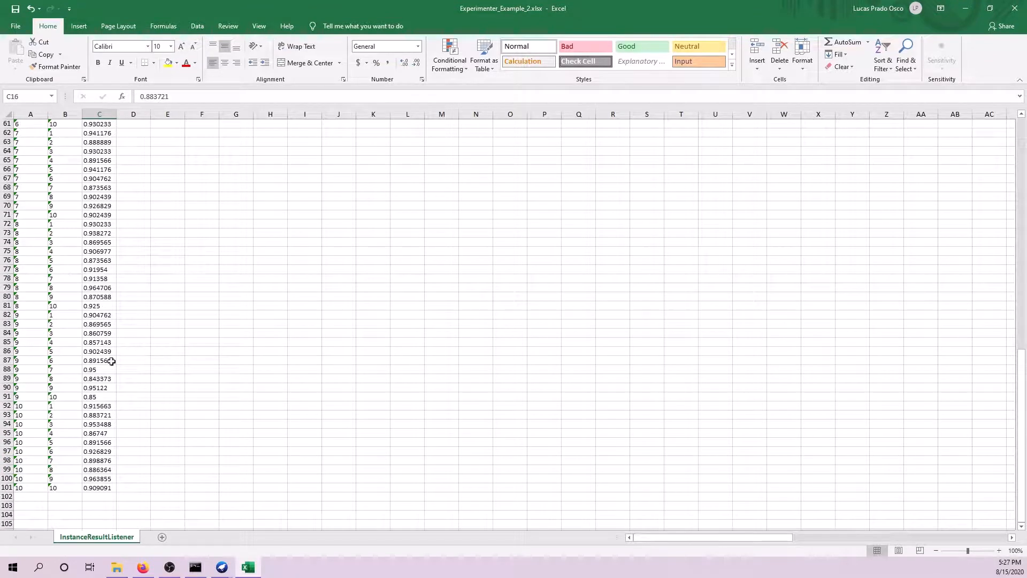
left_click(113, 488)
scroll(144, 394, "up", 20)
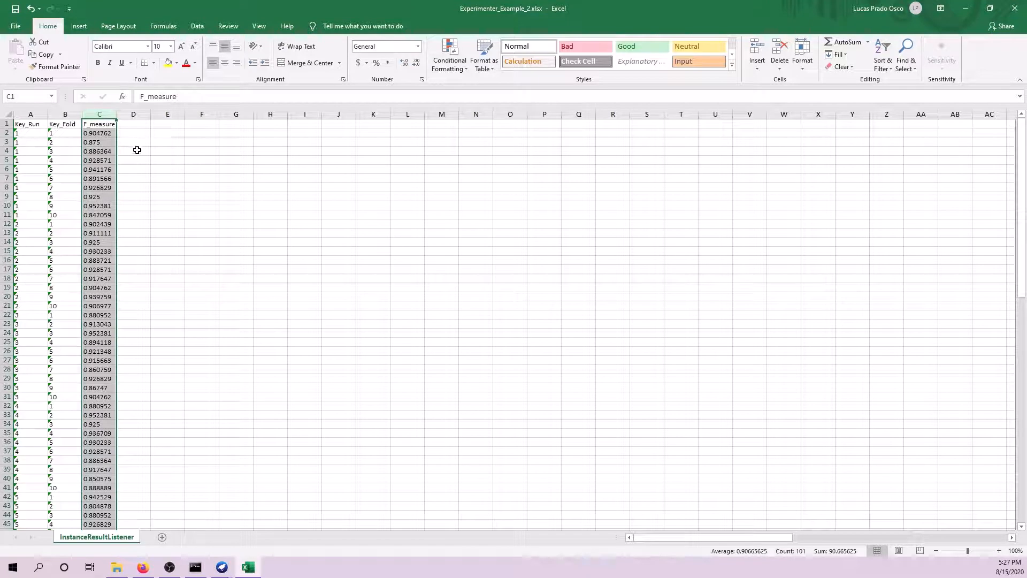
left_click(136, 150)
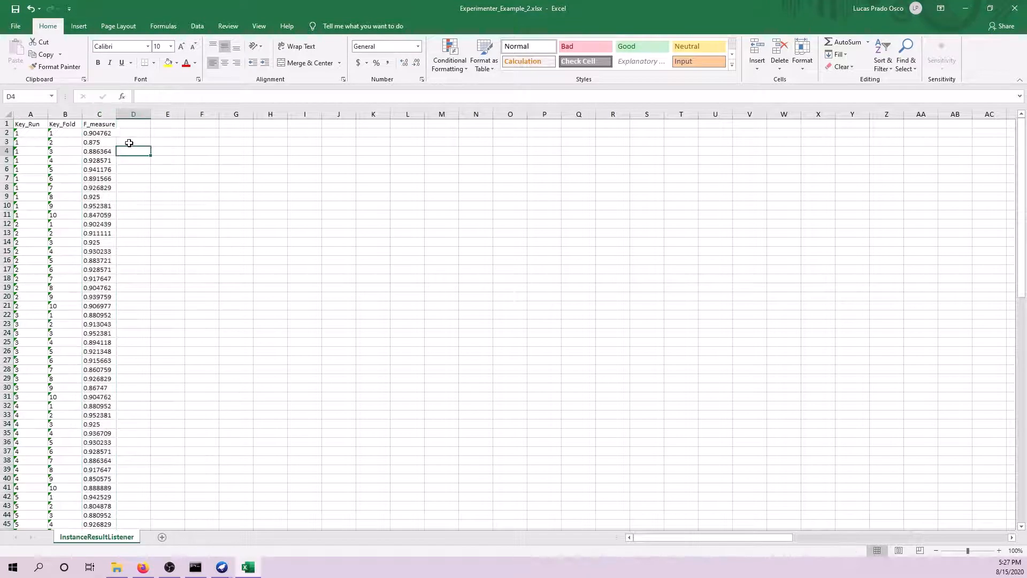
- Copy the whole F_measure column into the first column of the PAST spreadsheet, starting at its name row, and hide the column attributes
left_click(99, 123)
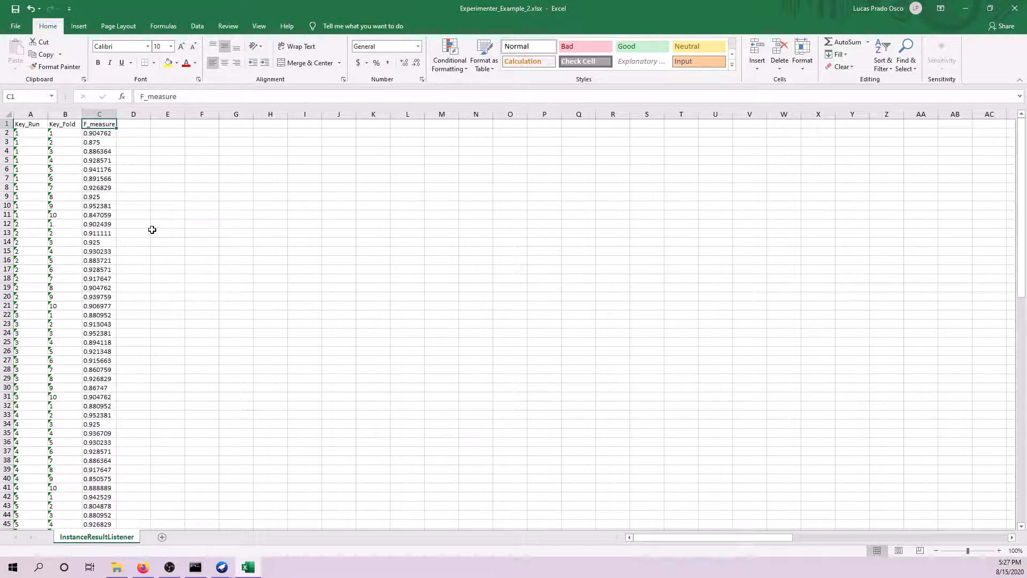
right_click(101, 114)
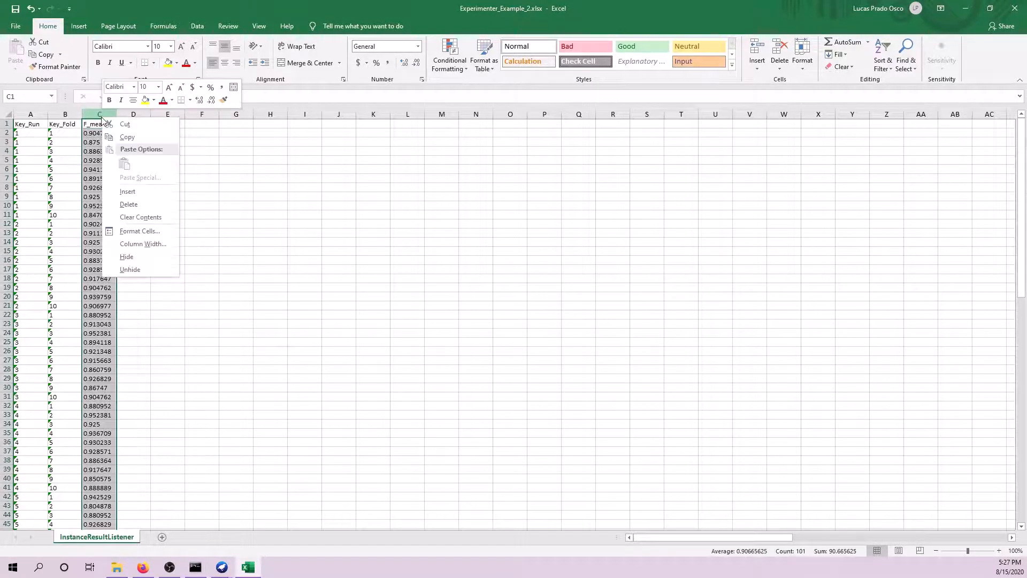
left_click(129, 137)
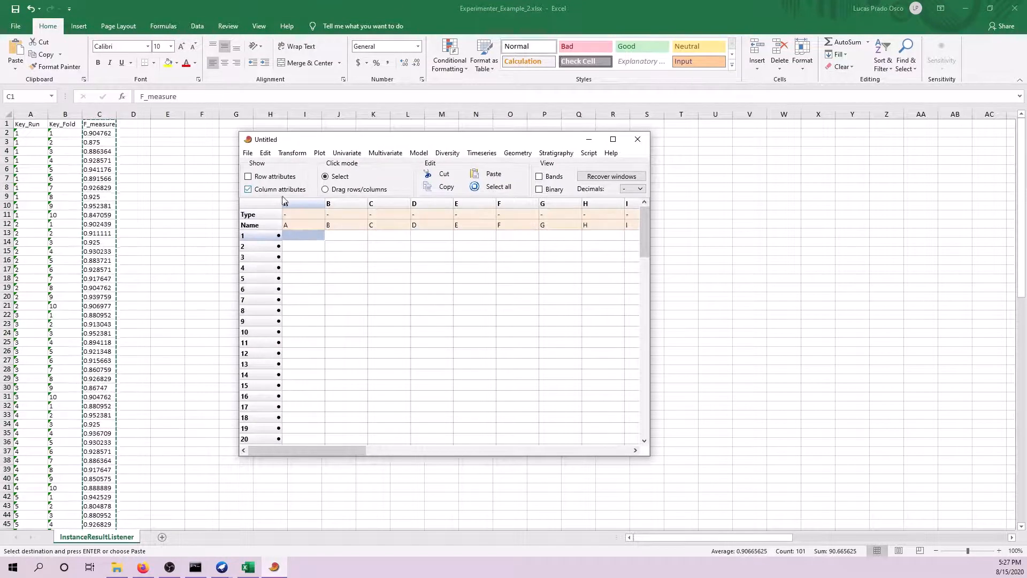
left_click(294, 225)
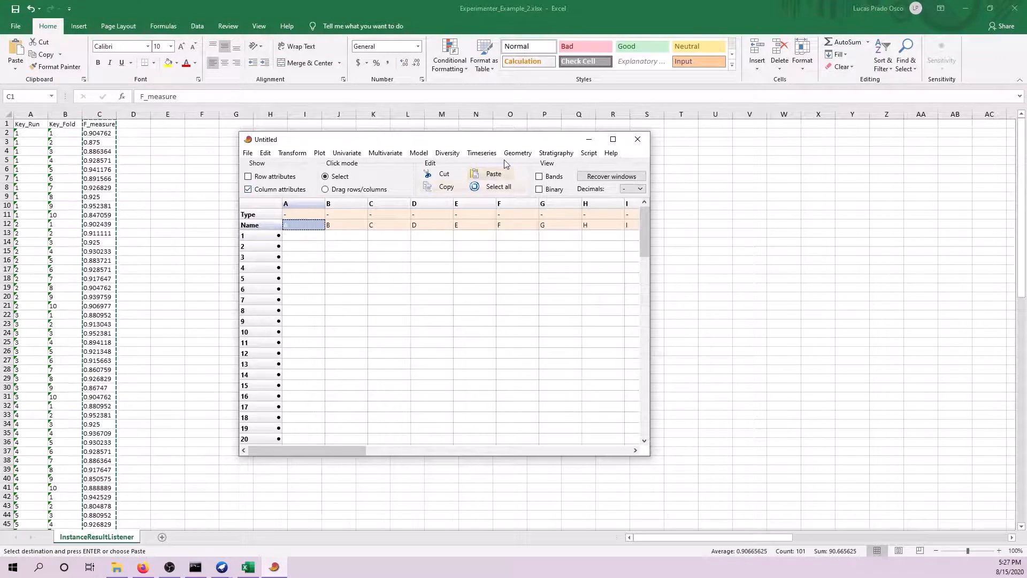
left_click(487, 176)
left_click(248, 189)
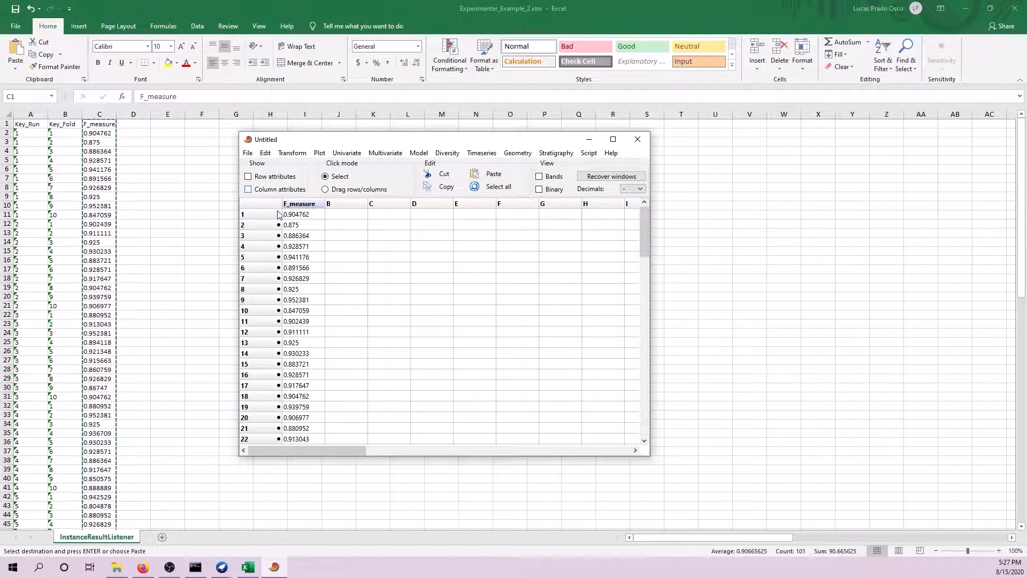
- Compute the univariate summary statistics of the F_measure column, review them and close the results
left_click(302, 206)
left_click(419, 153)
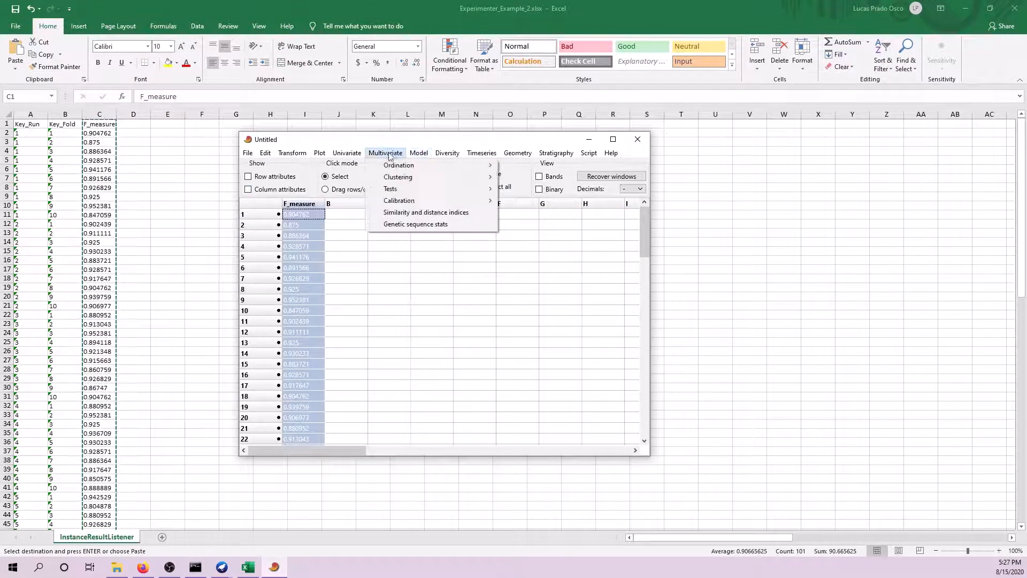
left_click(356, 167)
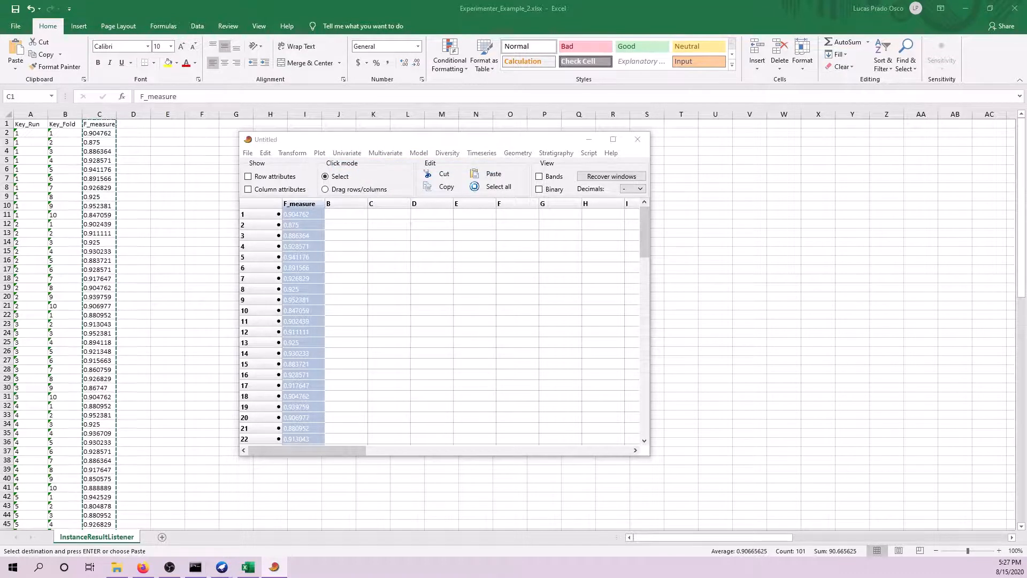
left_click_drag(436, 155, 541, 179)
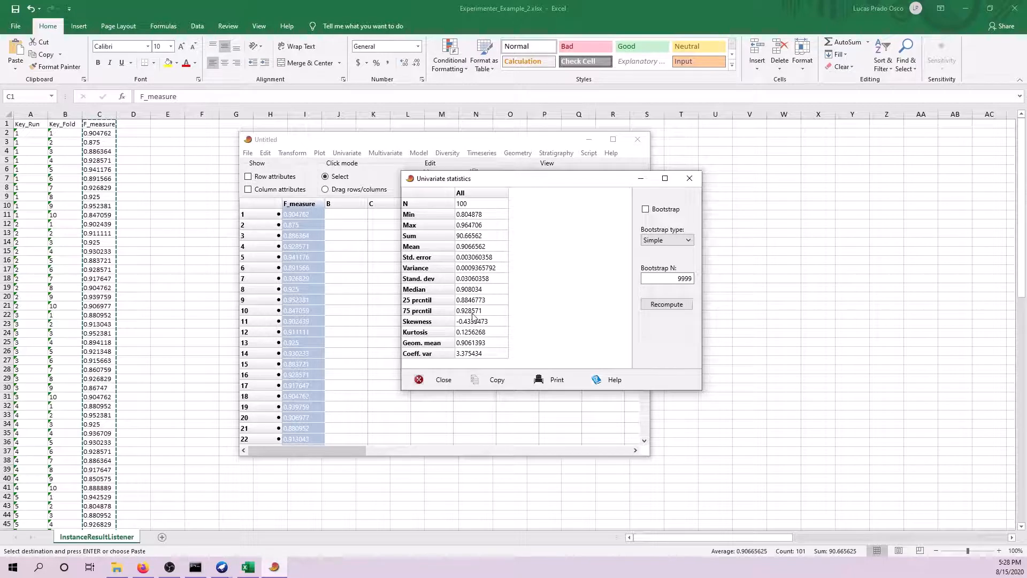
left_click(690, 179)
- Plot the F_measure column as a box plot
left_click(319, 153)
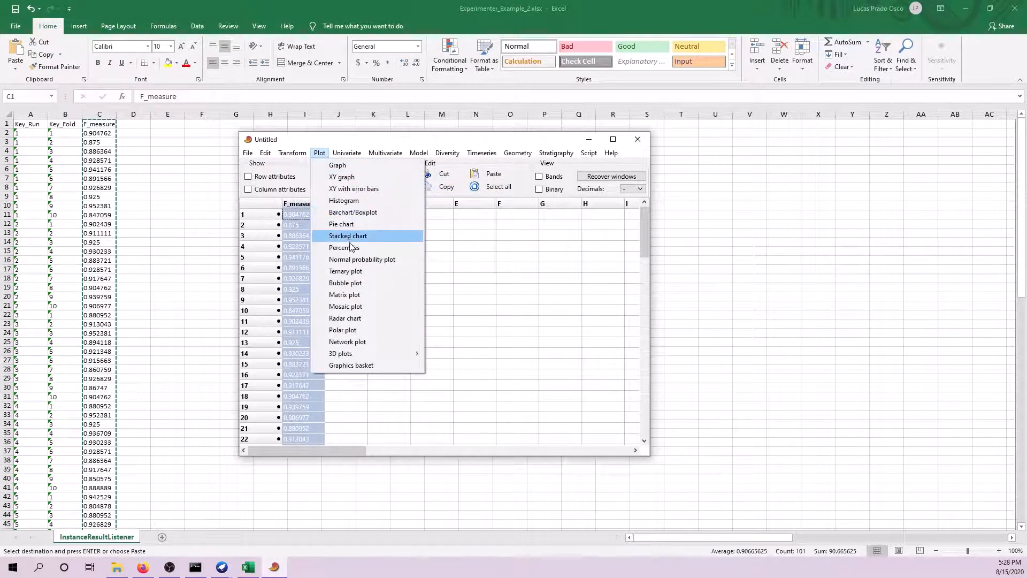
left_click(353, 213)
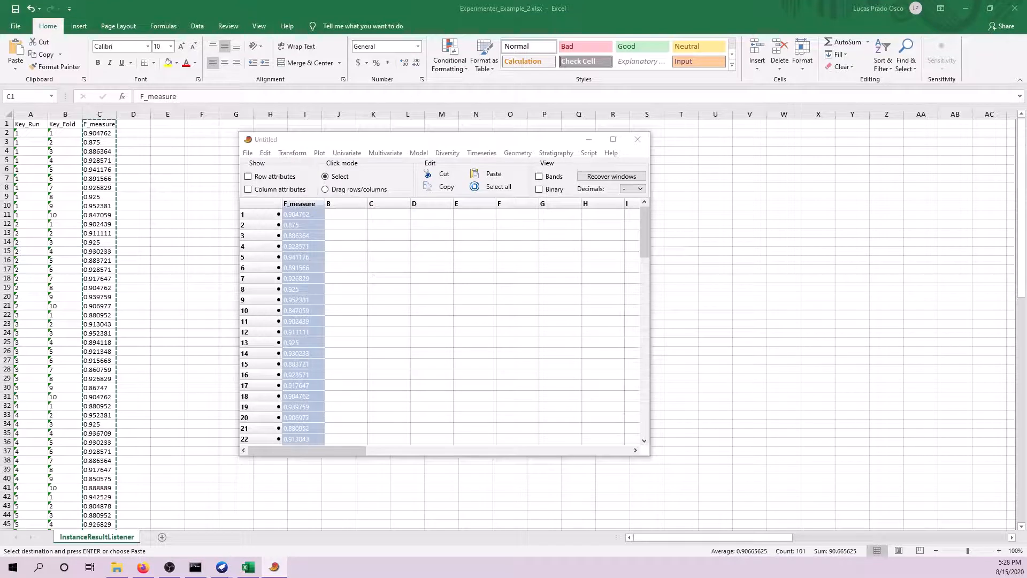
left_click(641, 180)
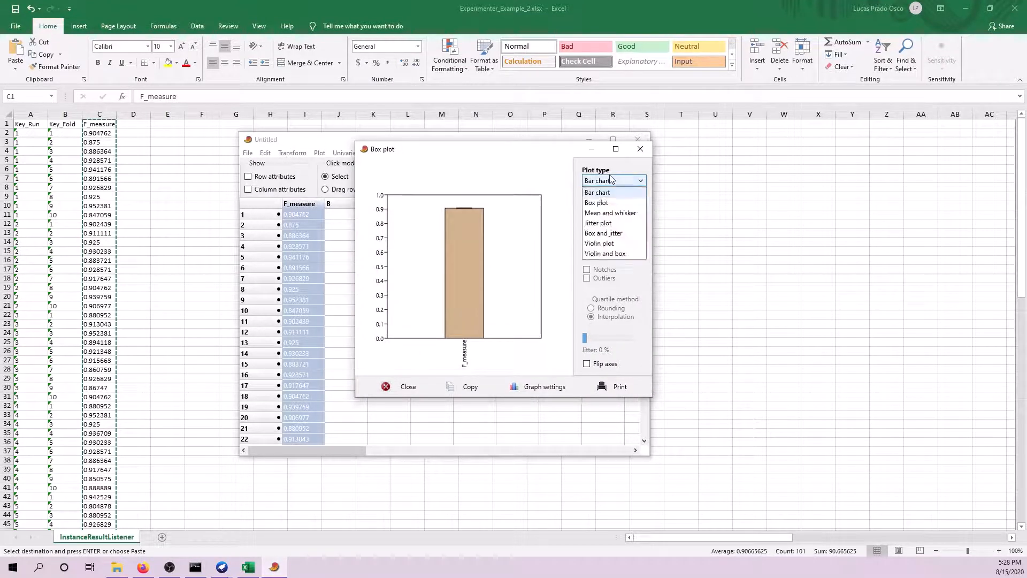
left_click(607, 203)
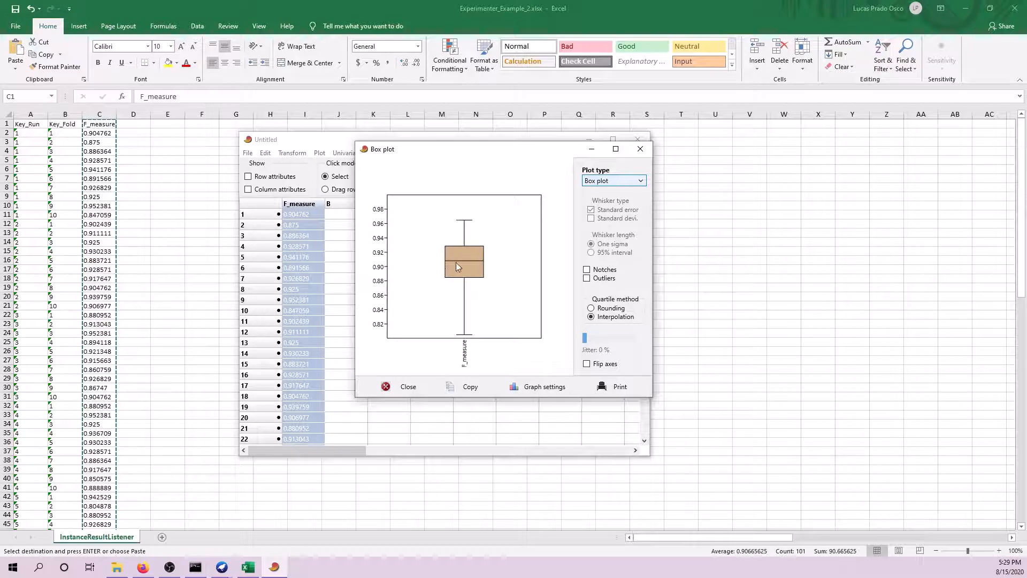
- Try notches on the box plot, remove them, and show the outliers instead
left_click(590, 269)
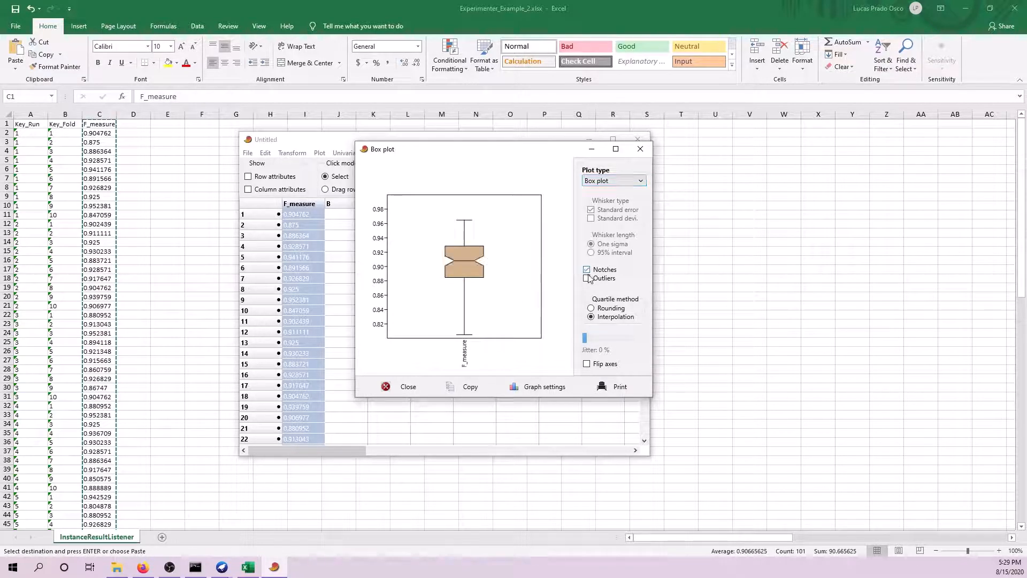
left_click(587, 270)
left_click(587, 279)
- Switch to Weka and close the Explorer holding the experiment results and the Experiment Environment
mouse_move(222, 564)
left_click(319, 508)
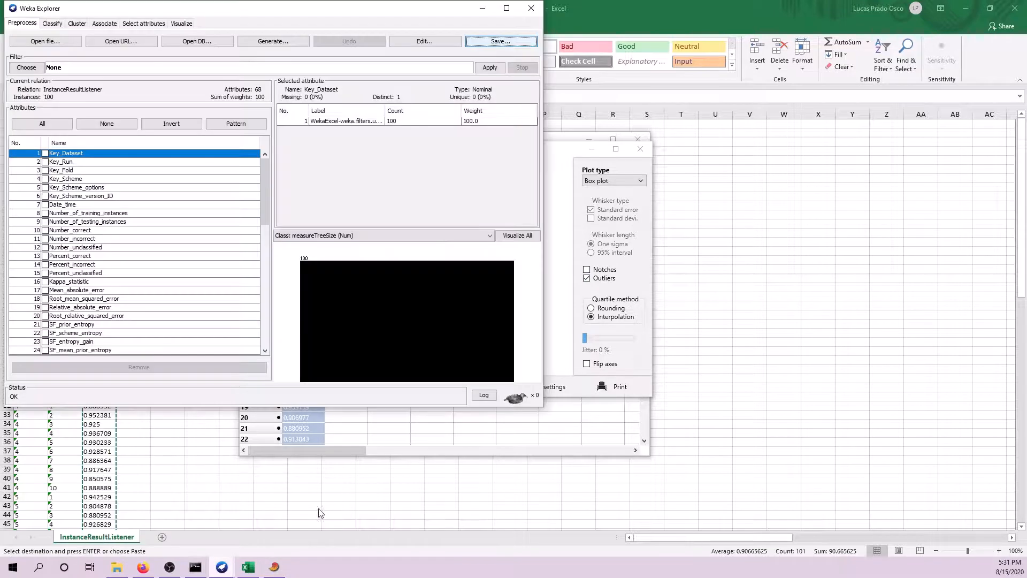
left_click(531, 8)
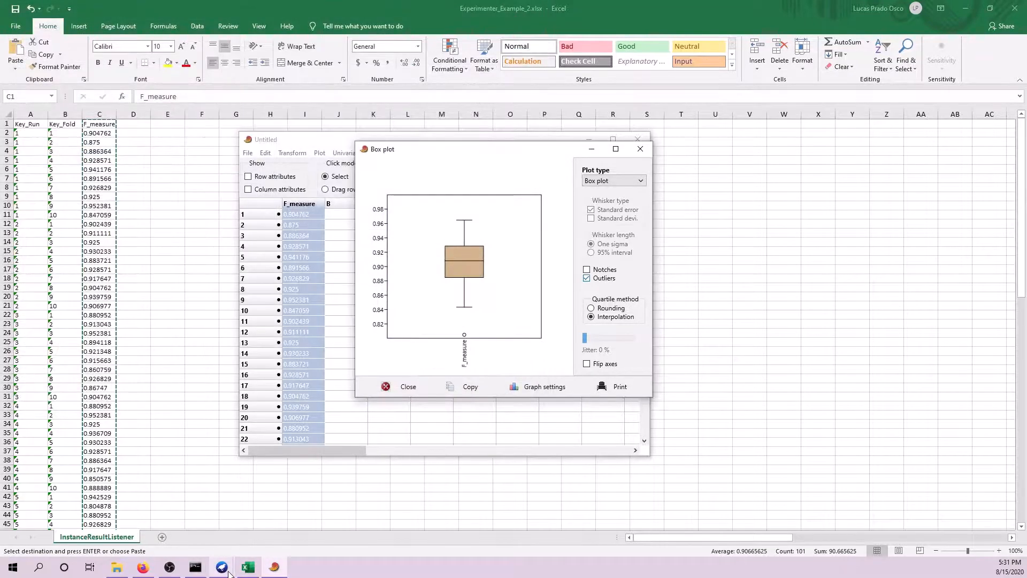
left_click(221, 566)
left_click(254, 530)
left_click(530, 8)
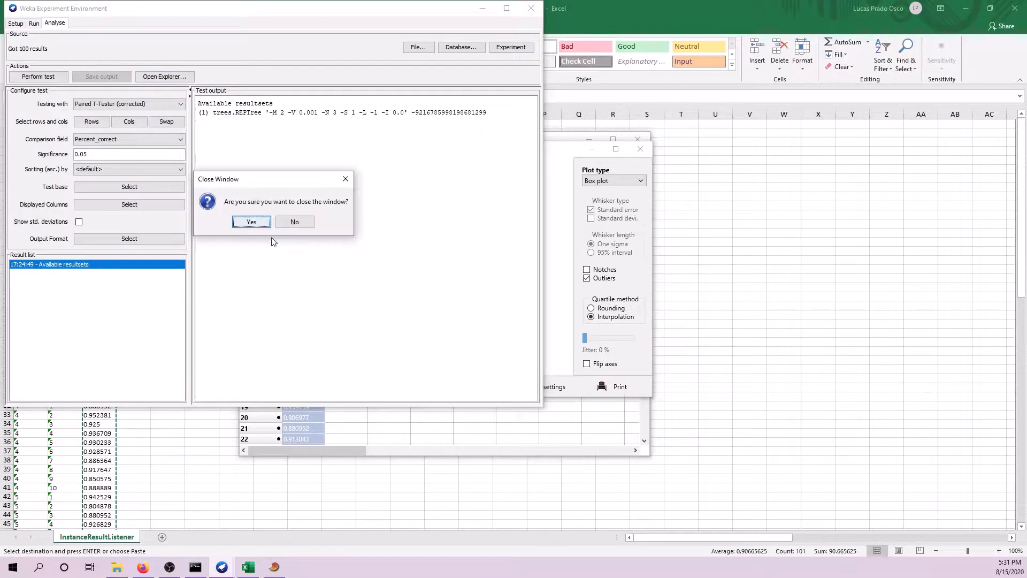
left_click(251, 222)
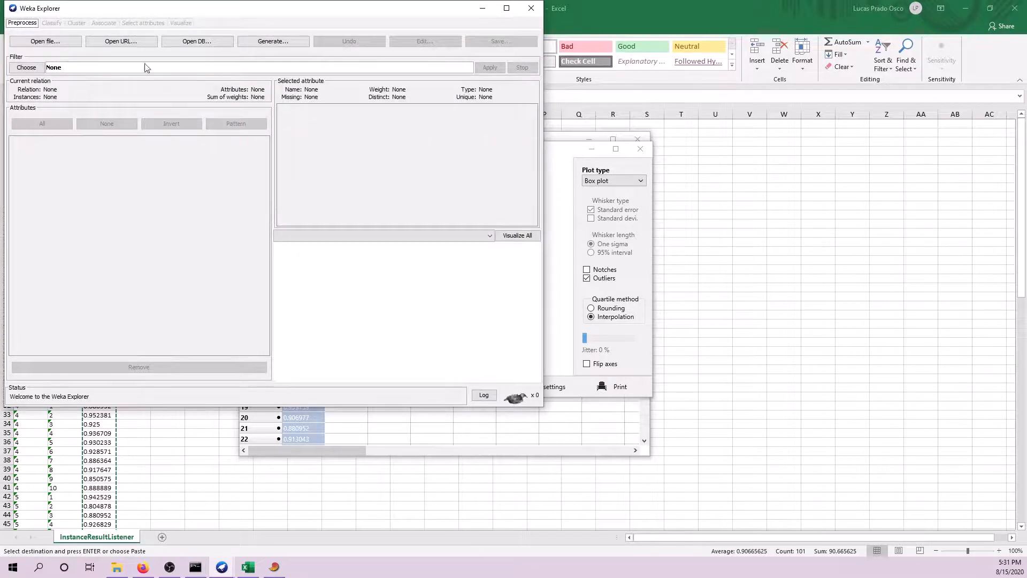
- Load the Greening dataset from the Documents > Weka > Greening folder into a new Weka Explorer
left_click(62, 43)
left_click(147, 201)
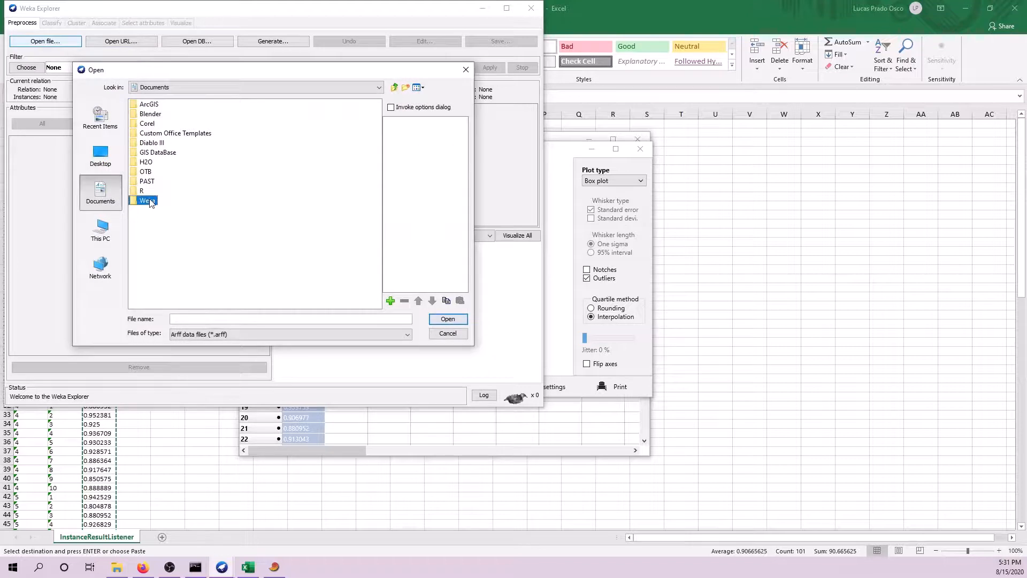
double_click(153, 115)
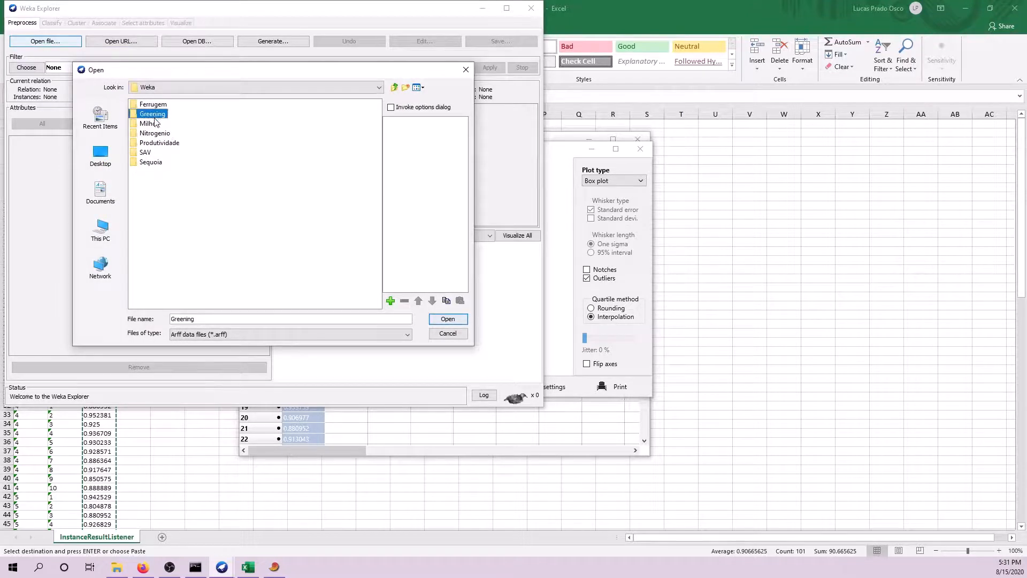
left_click(179, 115)
left_click(437, 320)
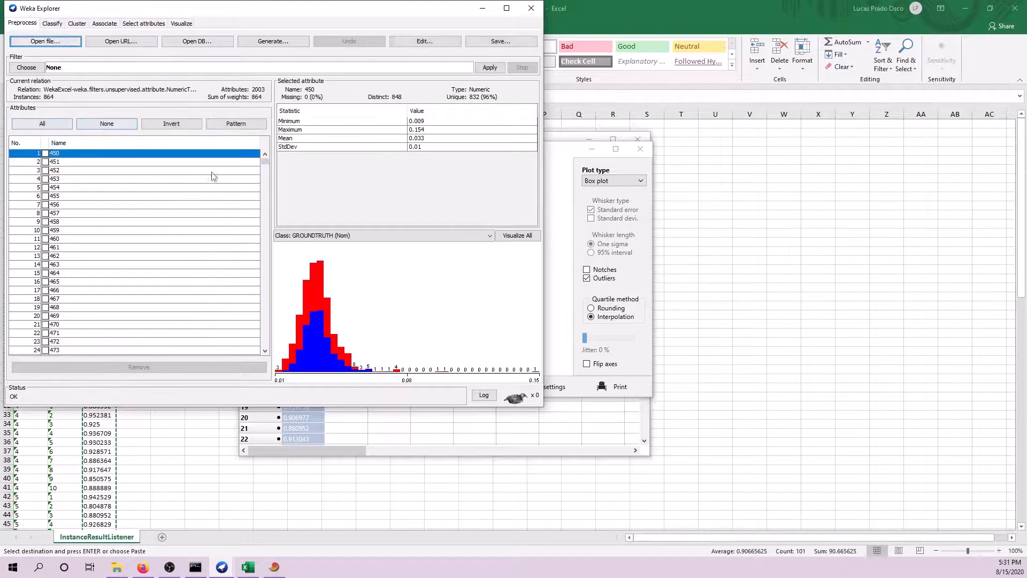
- Run the REPTree classifier on the GROUNDTRUTH class with 10-fold cross-validation
left_click(56, 24)
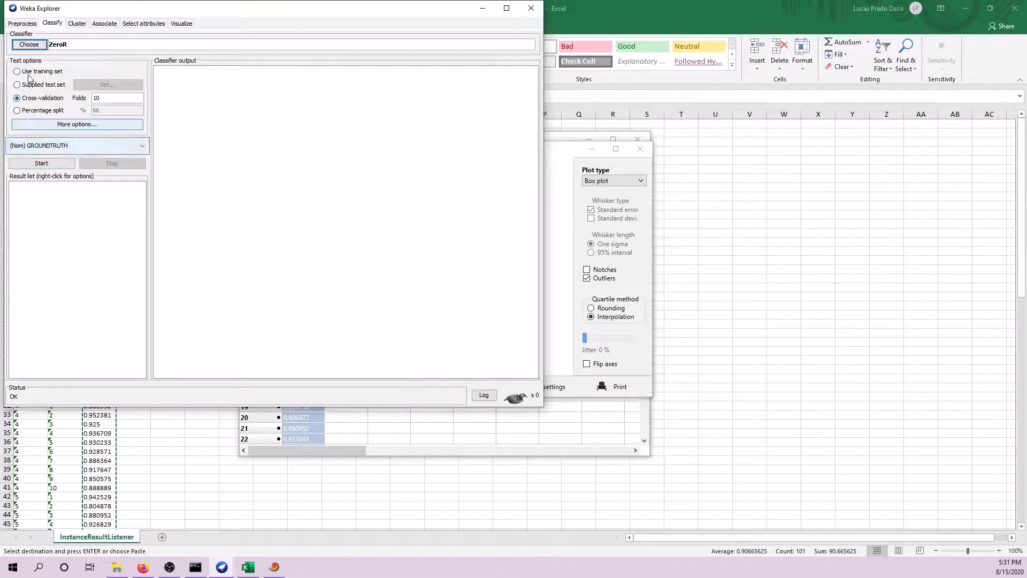
left_click(30, 44)
double_click(39, 175)
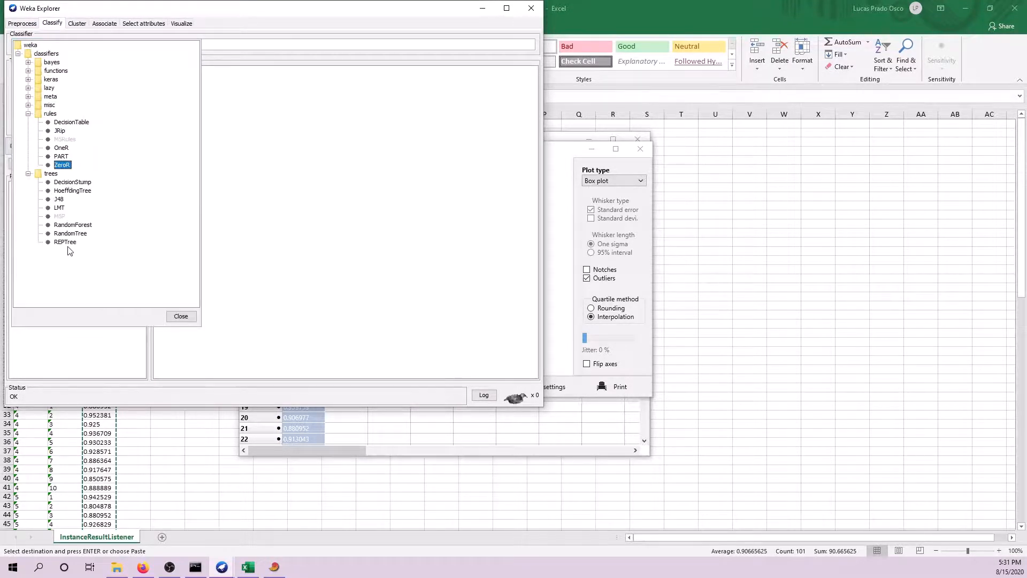
left_click(67, 242)
left_click(41, 164)
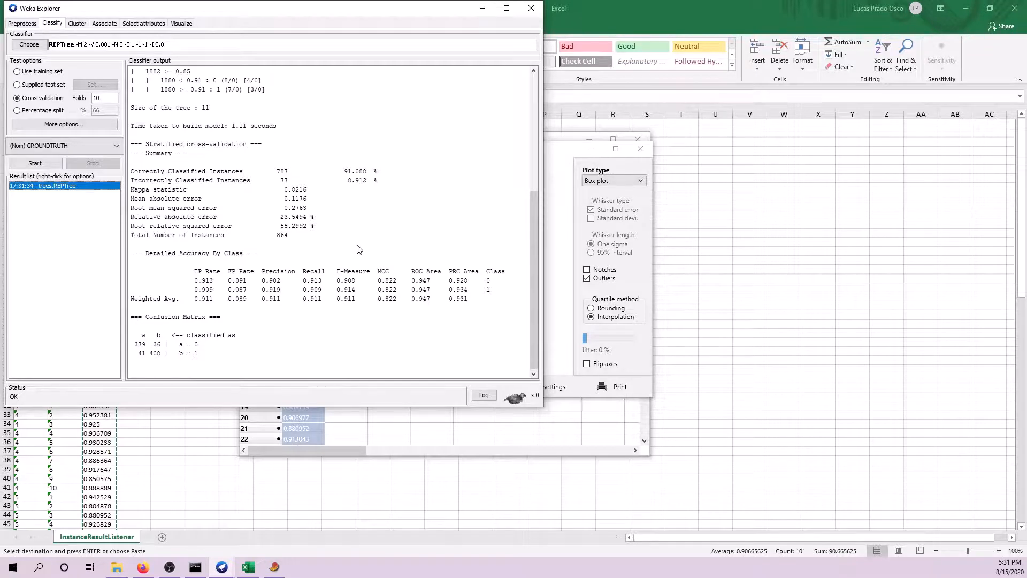
- Switch the test option to a supplied test set and review the REPTree cross-validation summary
left_click(40, 85)
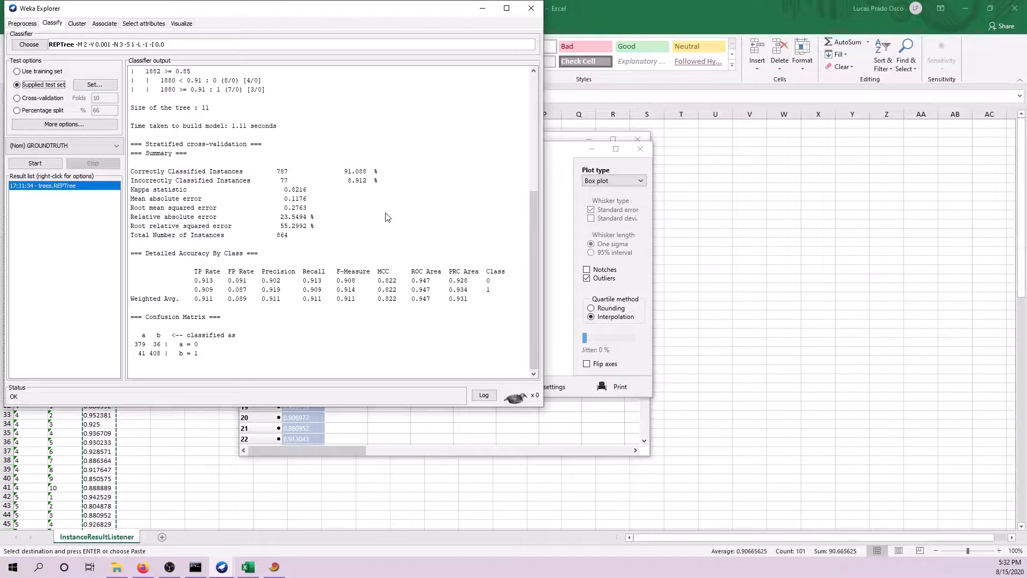
scroll(368, 220, "up", 2)
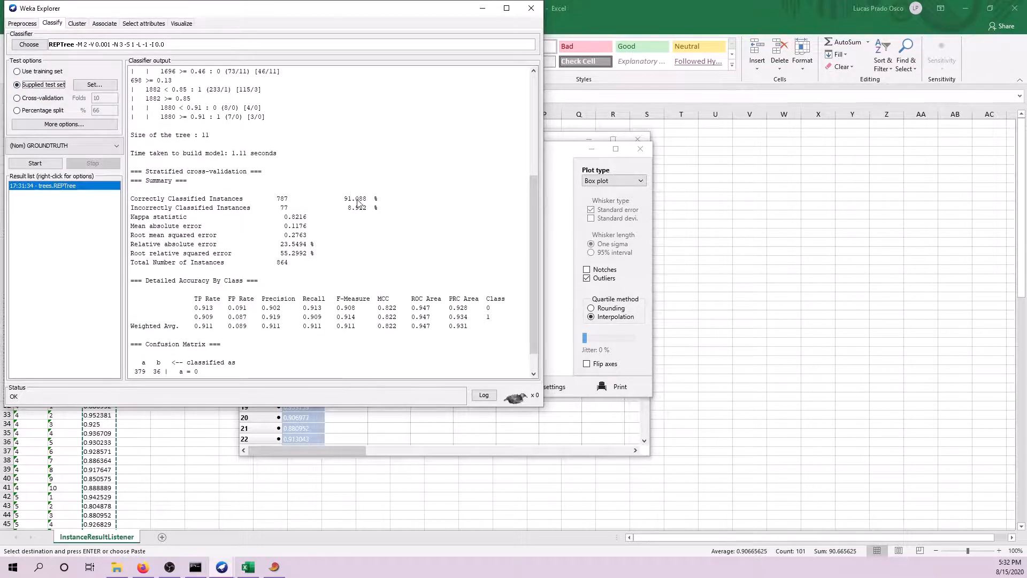
- Load Greening_v1_Test.arff from the Greening folder as the supplied test set
scroll(371, 215, "down", 2)
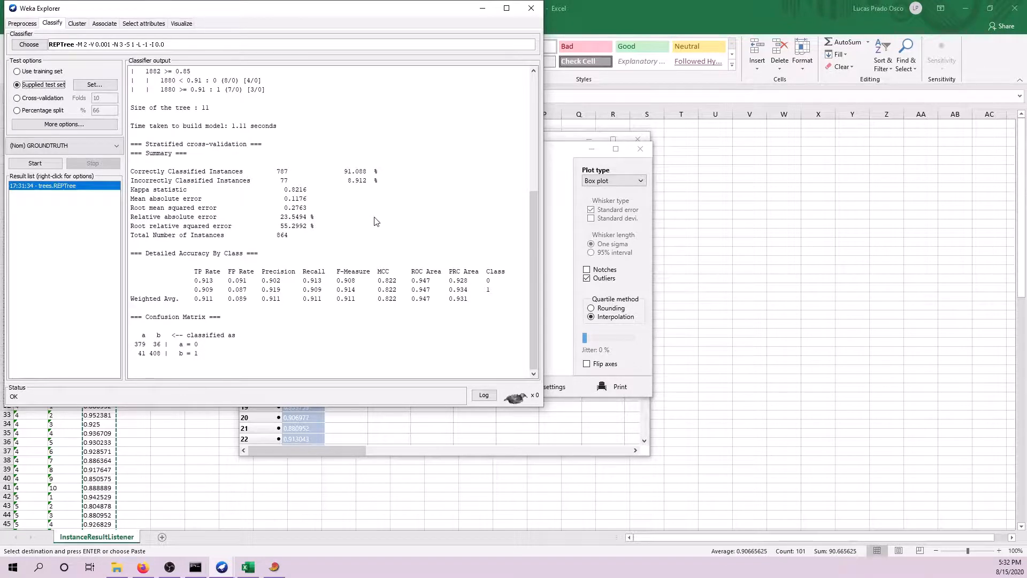
left_click(92, 85)
left_click(206, 211)
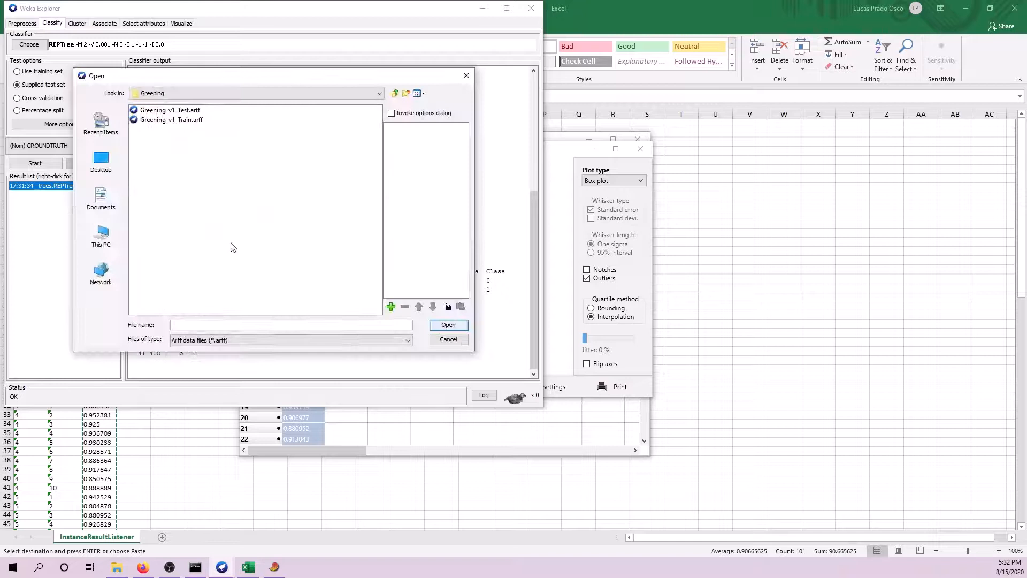
left_click(185, 112)
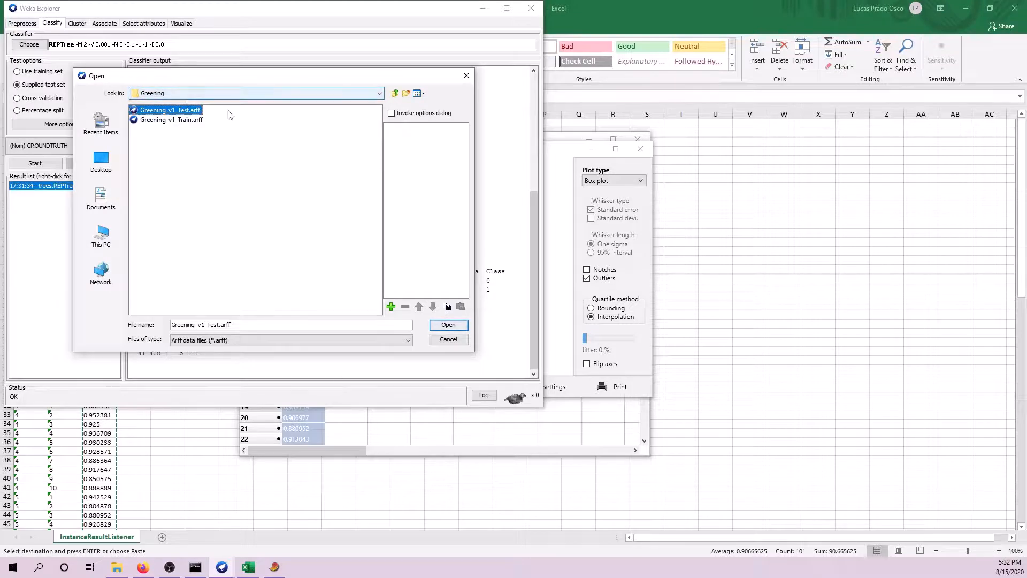
left_click(448, 324)
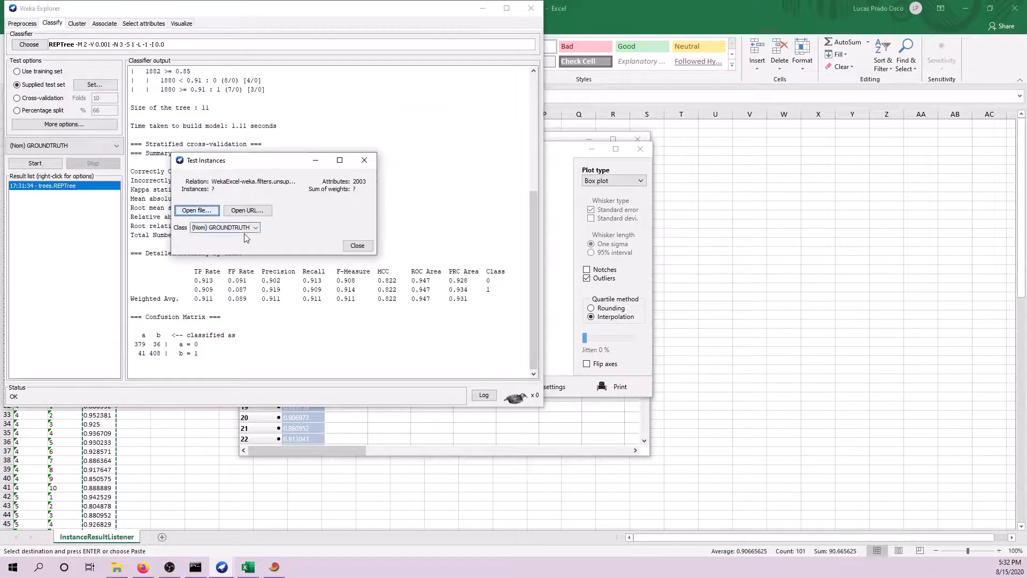
- Choose the nominal GROUNDTRUTH attribute as the test set's class and close the test instances dialog
left_click(215, 228)
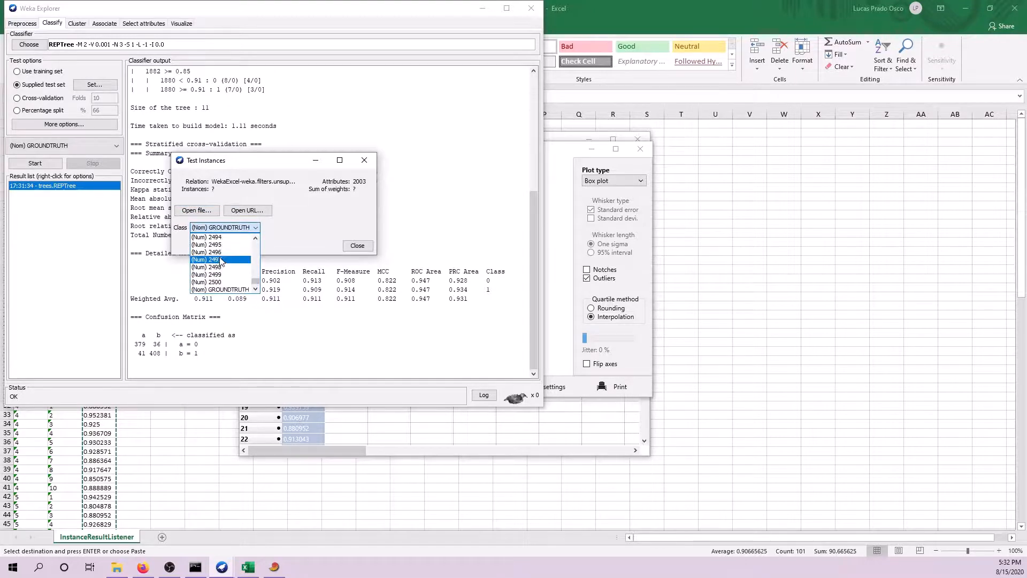
left_click_drag(256, 280, 268, 300)
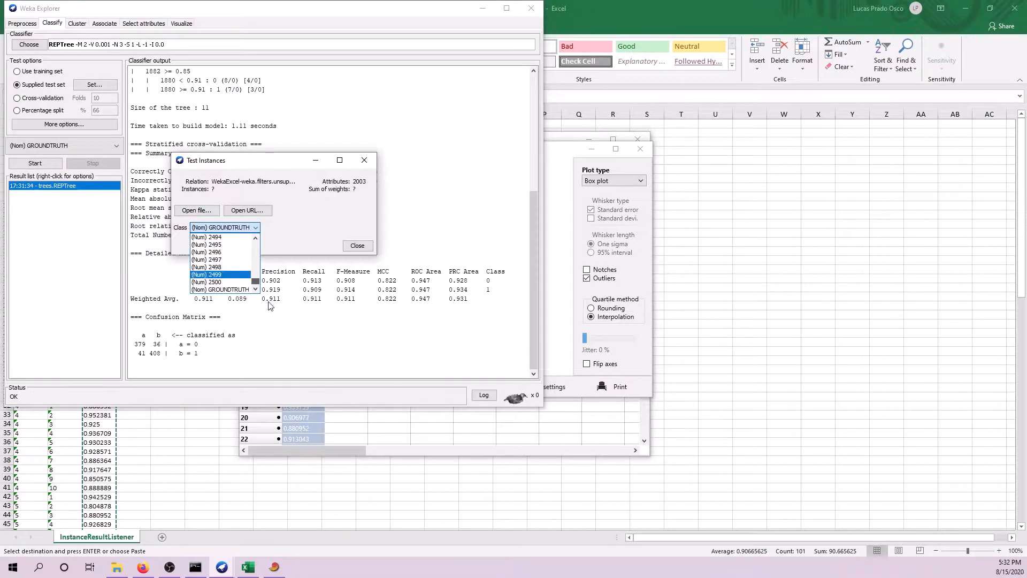
left_click(233, 290)
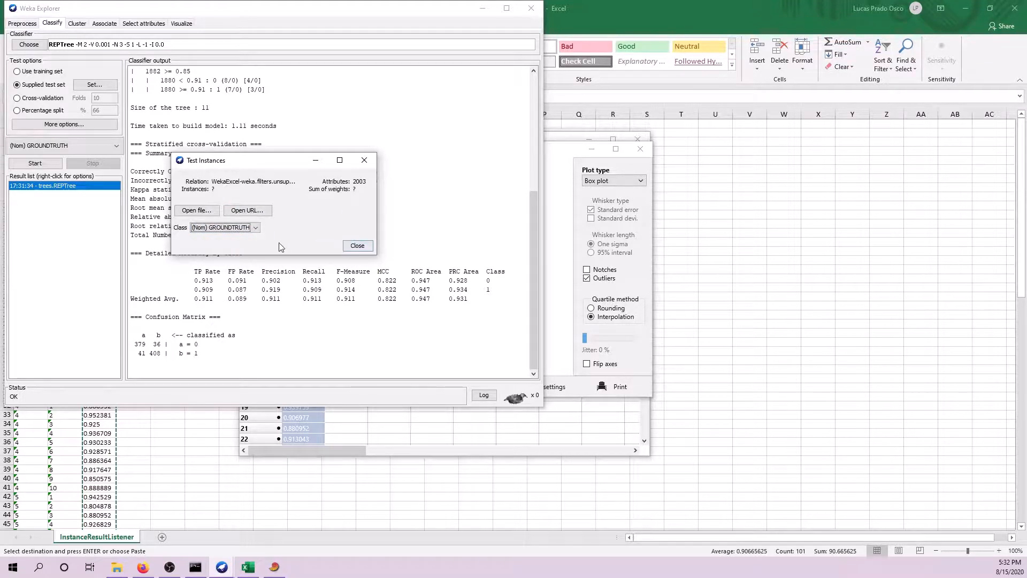
left_click(346, 247)
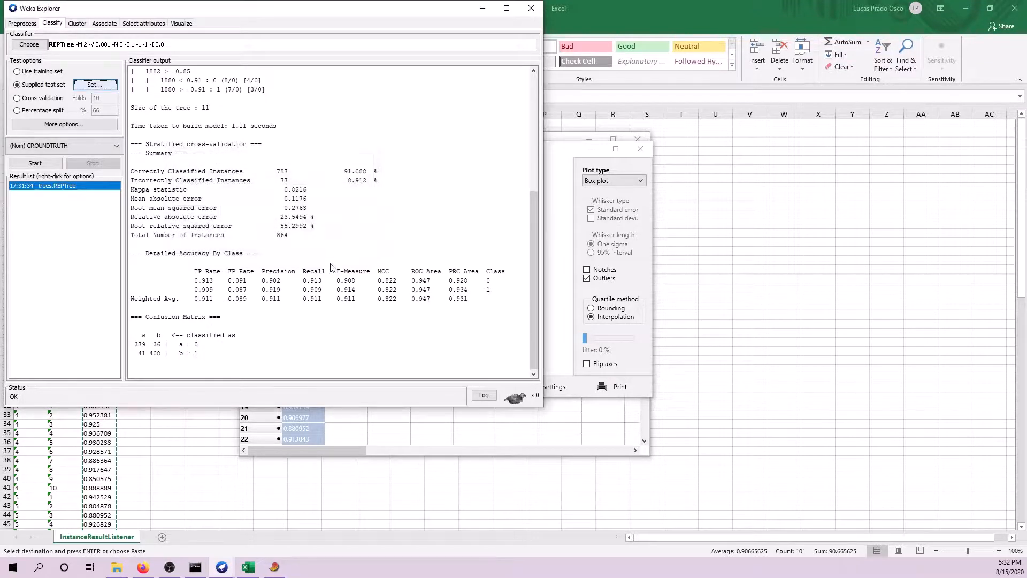
- Re-evaluate the REPTree model on the supplied test set and compare its accuracy with the cross-validation accuracy
right_click(97, 186)
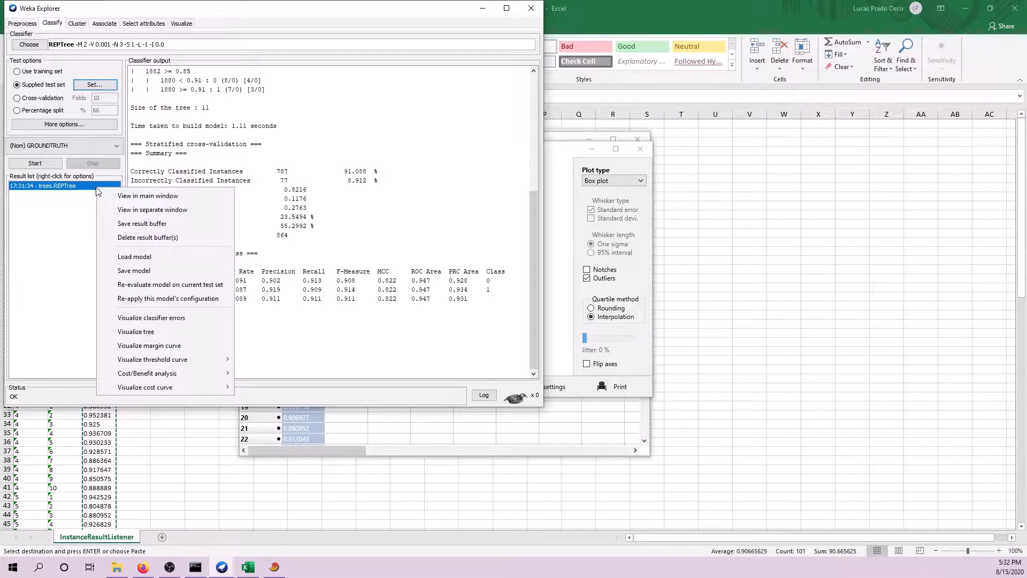
left_click(136, 290)
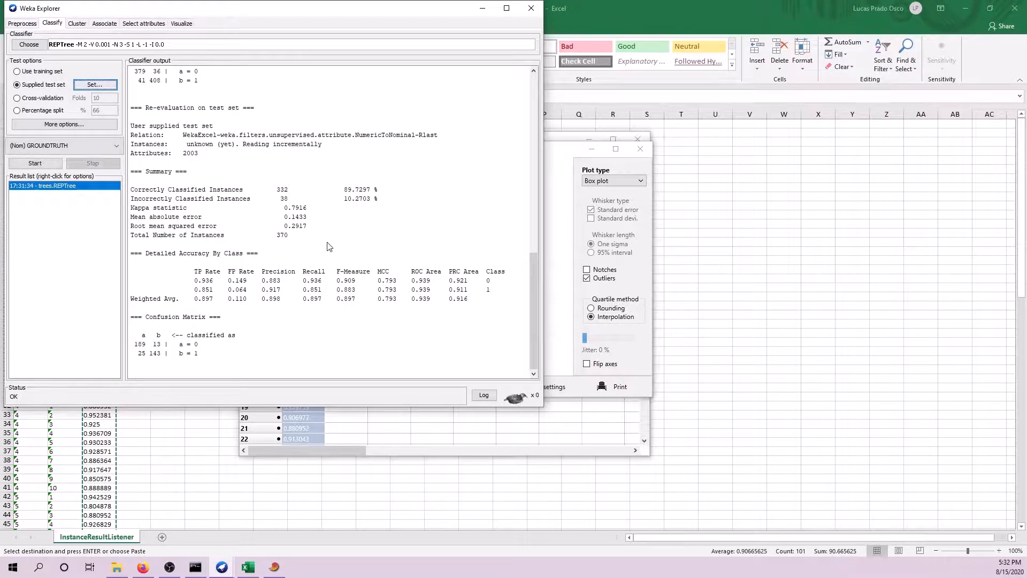
left_click_drag(345, 191, 367, 196)
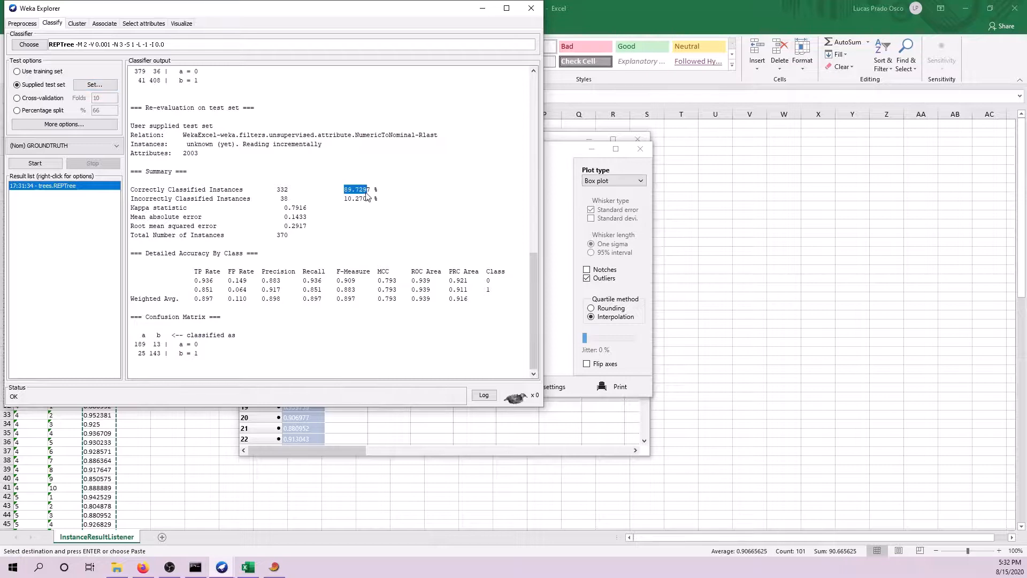
scroll(380, 243, "up", 8)
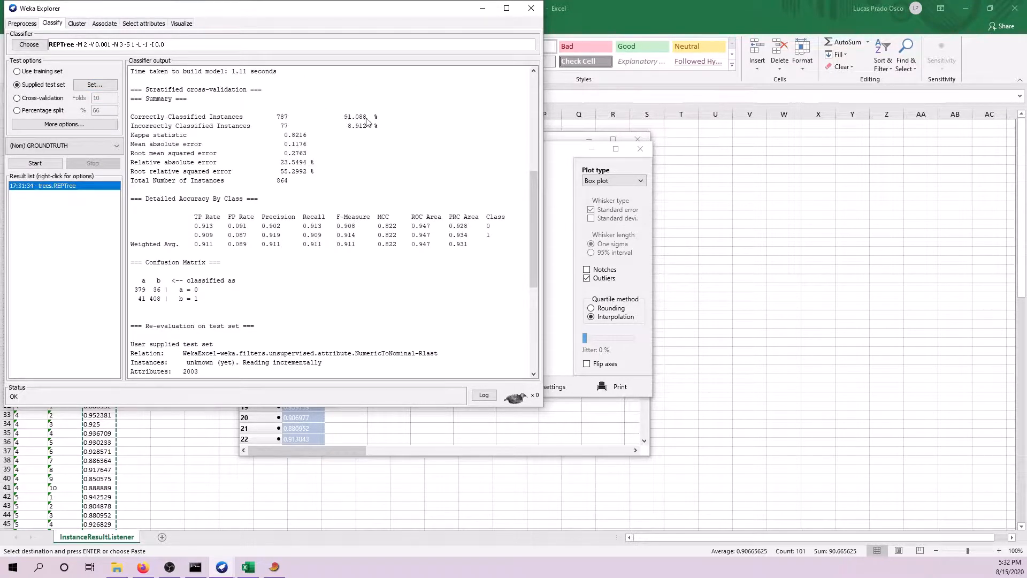
scroll(358, 160, "down", 8)
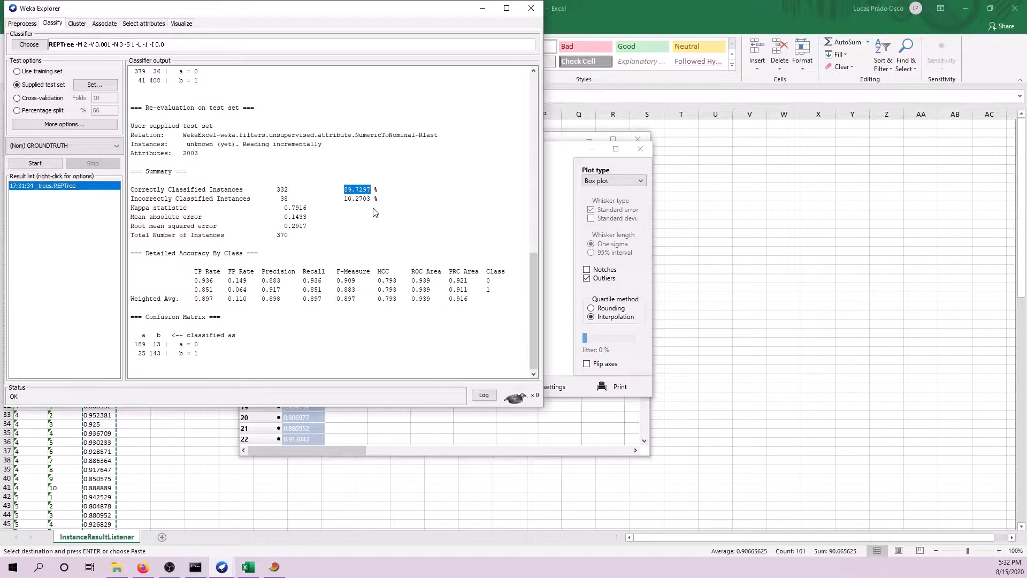
- Compare the weighted F-measures, total instances and confusion matrices of the cross-validation and the test set re-evaluation
scroll(379, 270, "up", 5)
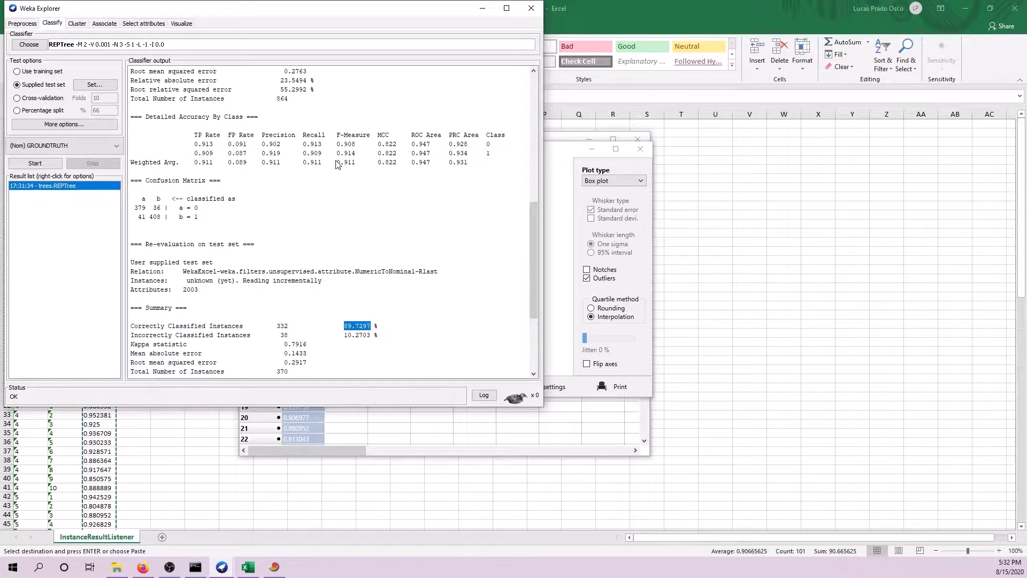
left_click_drag(337, 163, 359, 164)
scroll(374, 235, "down", 5)
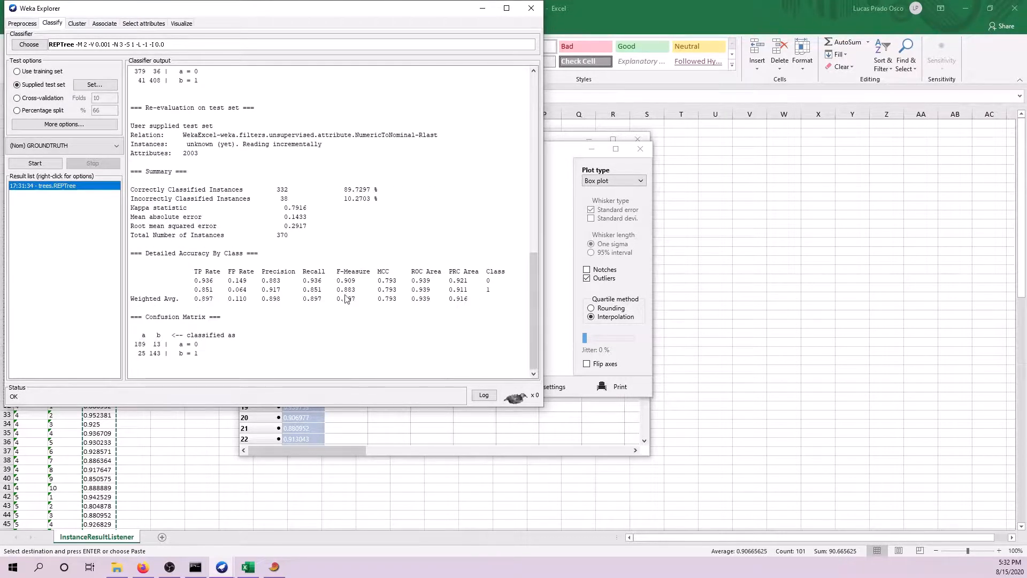
left_click_drag(336, 299, 353, 297)
scroll(390, 294, "up", 2)
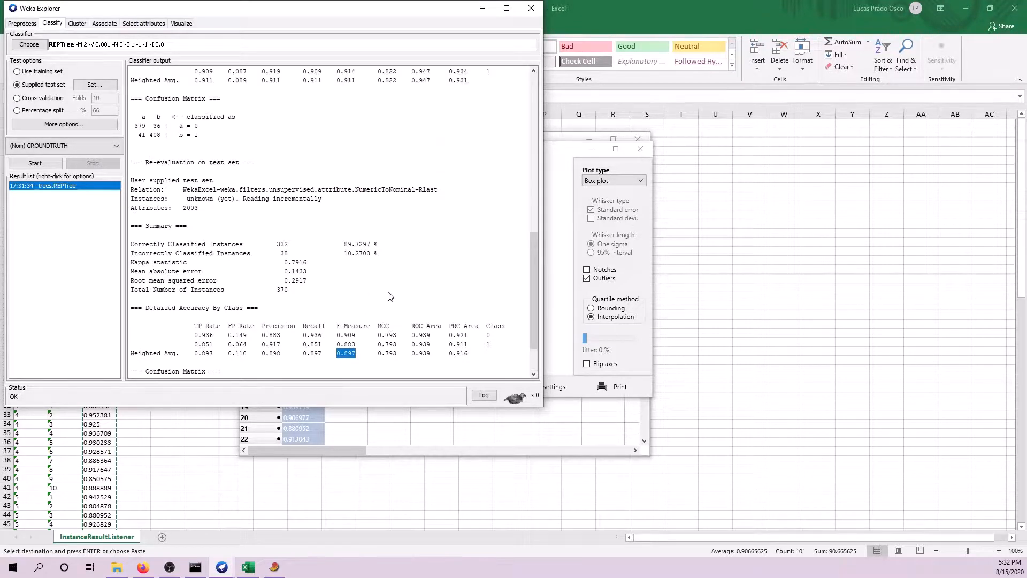
left_click_drag(135, 126, 168, 136)
scroll(182, 160, "up", 5)
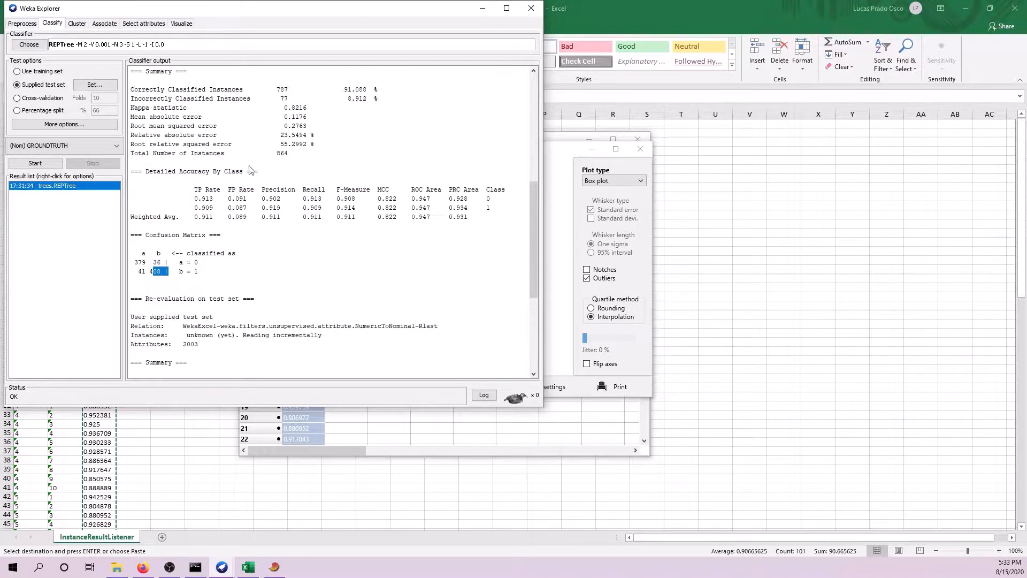
left_click(289, 155)
scroll(278, 177, "down", 7)
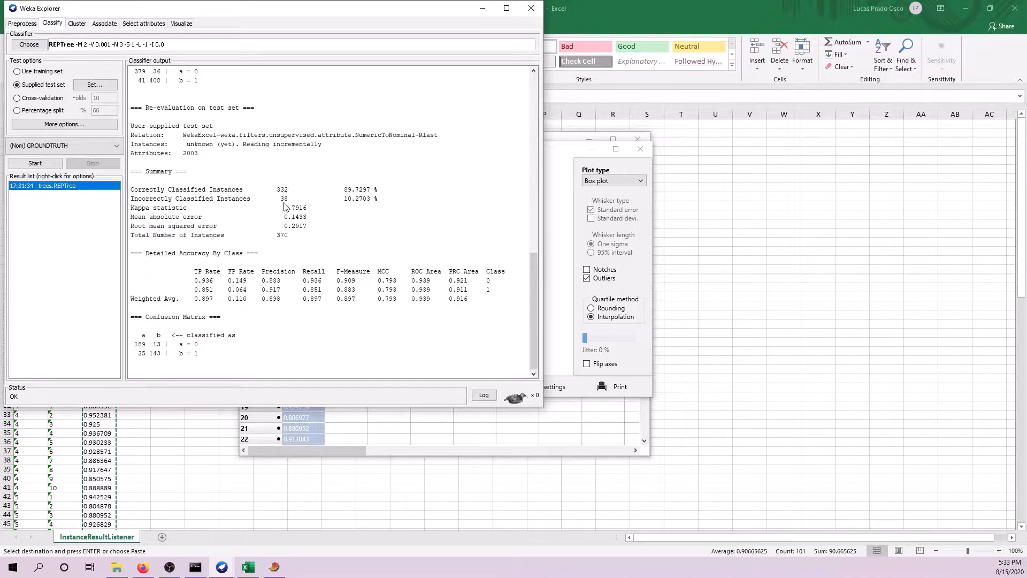
double_click(289, 238)
left_click_drag(134, 344, 161, 353)
- Compare the class 1 F-measures and the correctly classified percentages between the cross-validation and the test set re-evaluation
left_click(339, 307)
double_click(340, 290)
scroll(373, 303, "up", 4)
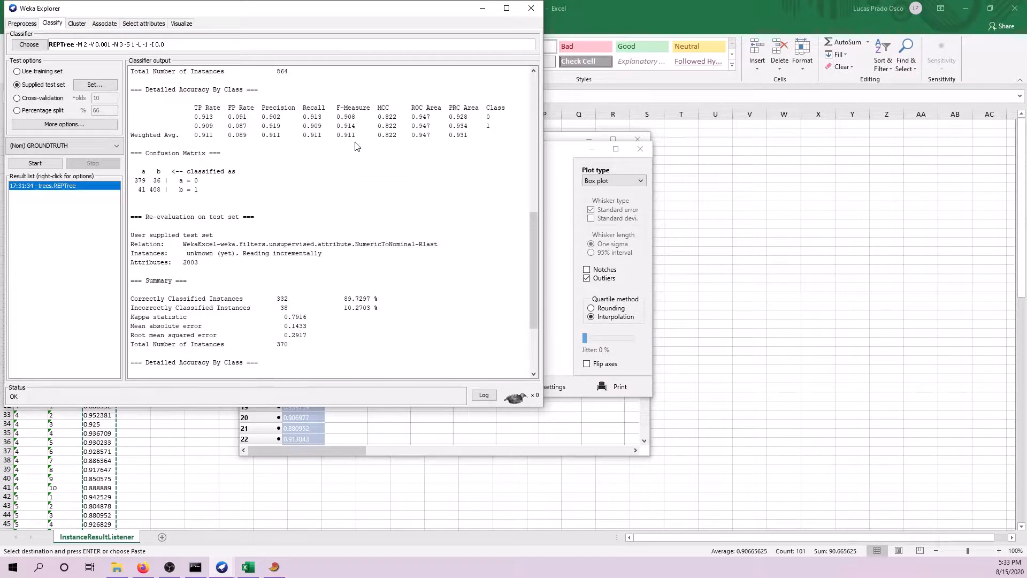
double_click(339, 129)
double_click(339, 128)
scroll(359, 132, "down", 4)
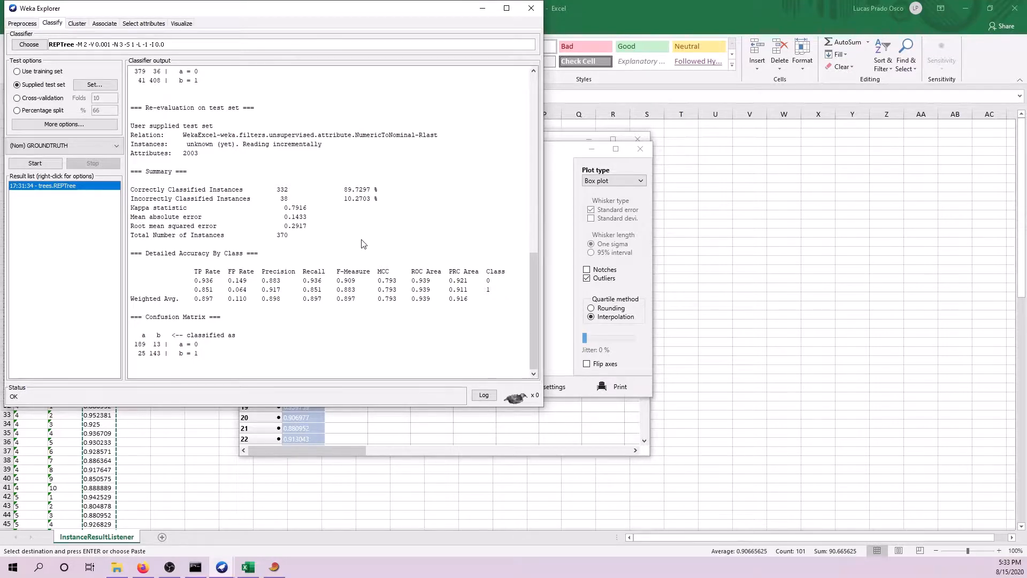
scroll(364, 244, "up", 4)
scroll(378, 255, "down", 4)
mouse_move(345, 191)
left_mouse_down()
mouse_move(376, 193)
mouse_move(348, 191)
left_mouse_up()
left_click(346, 191)
scroll(346, 192, "up", 8)
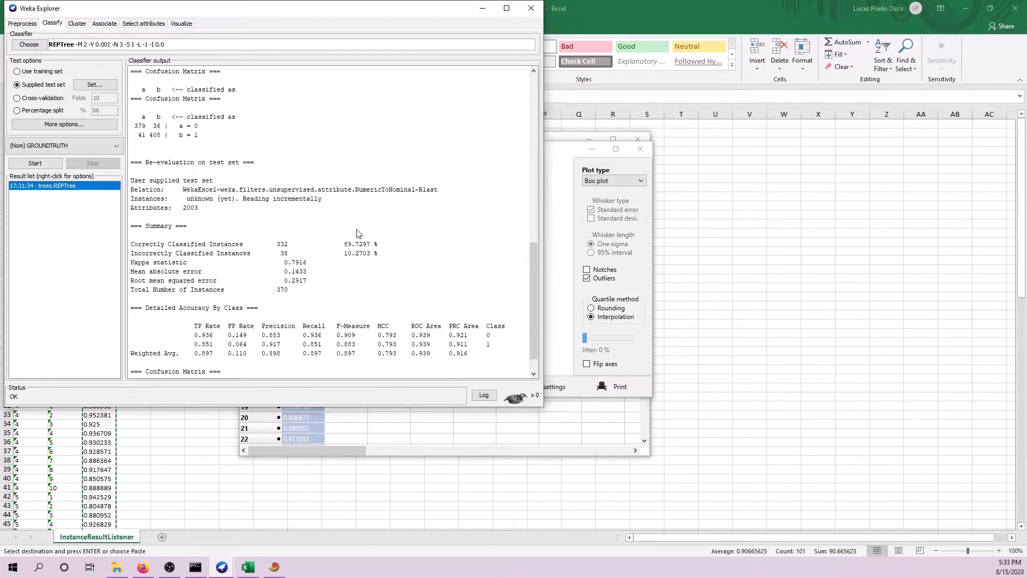
scroll(357, 141, "down", 8)
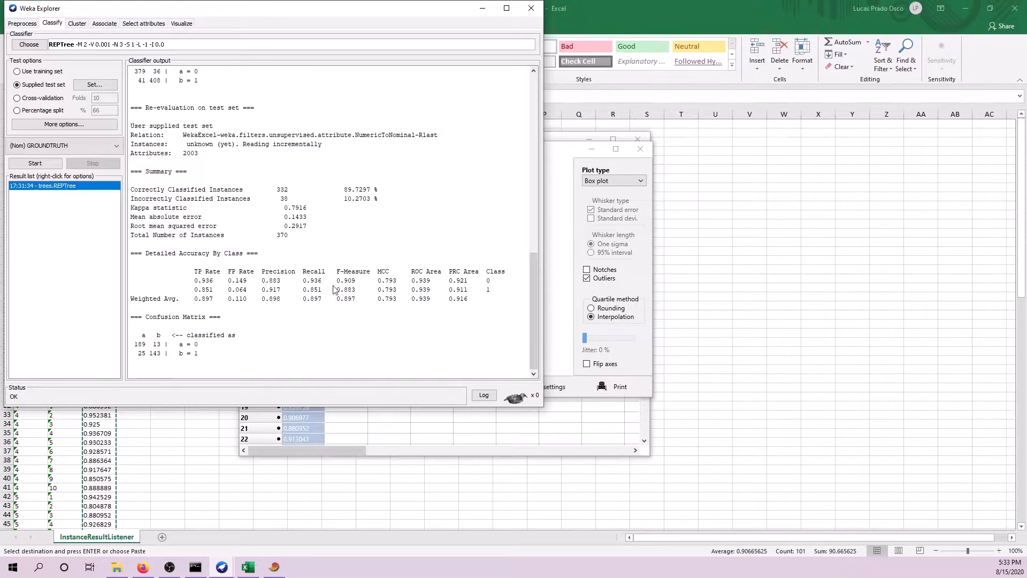
right_click(74, 191)
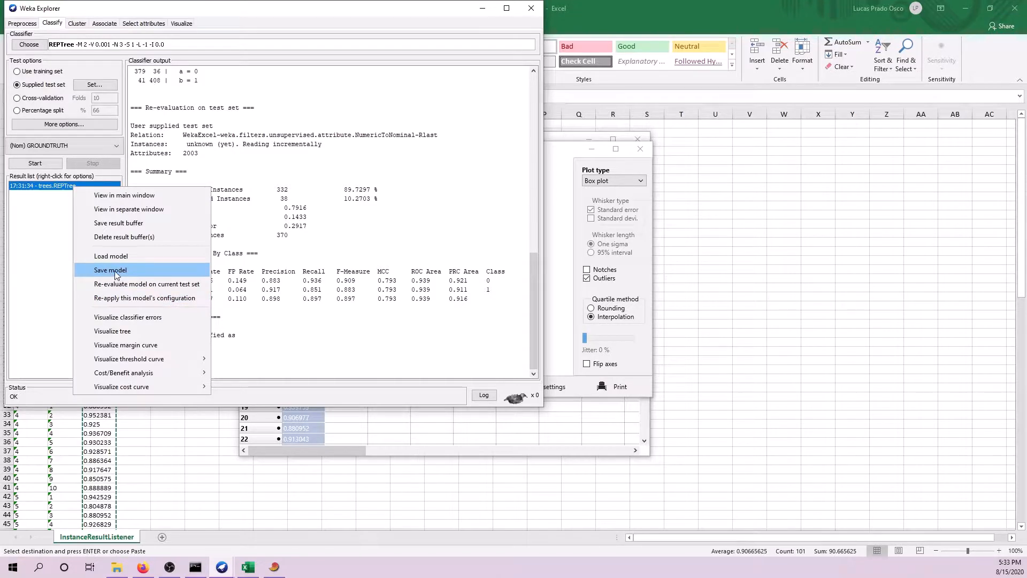
left_click(271, 316)
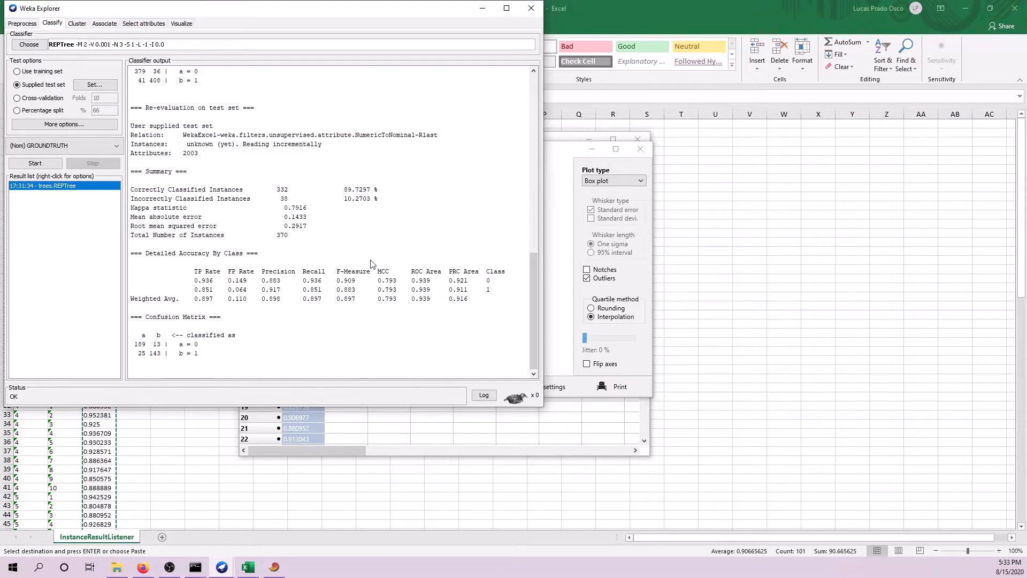
- Switch to PAST to view the F_measure box plot
left_click(551, 155)
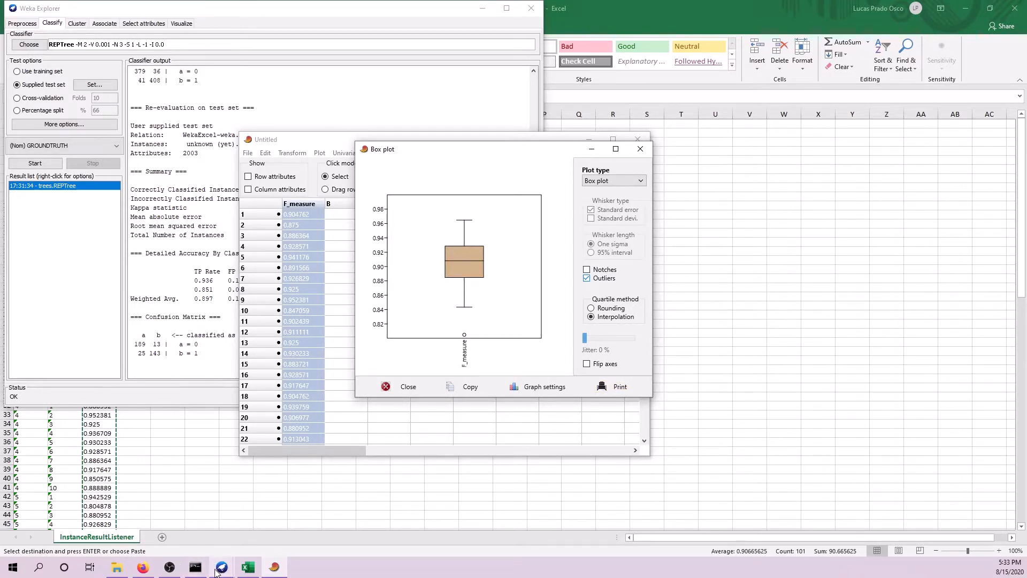
left_click(170, 569)
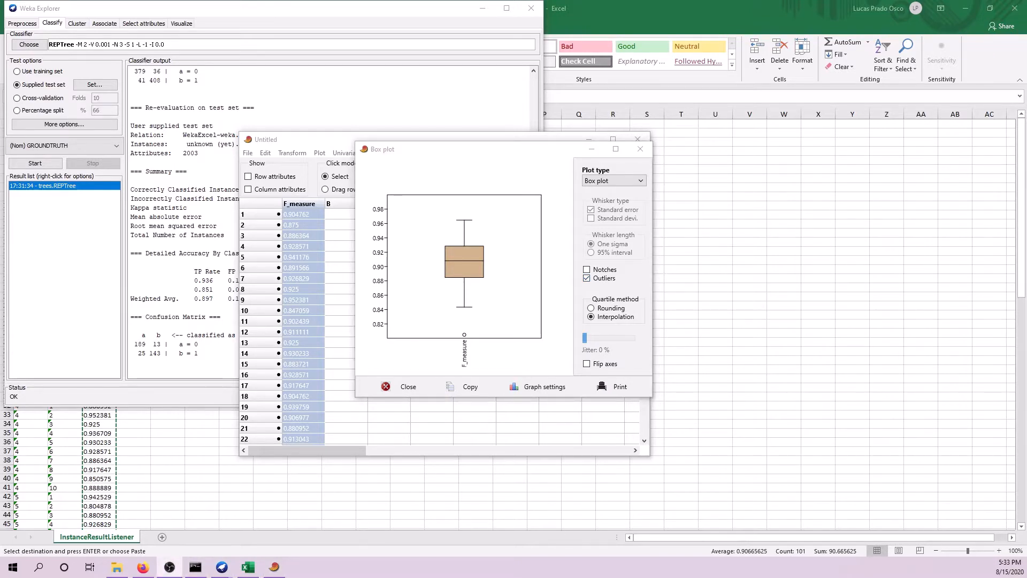